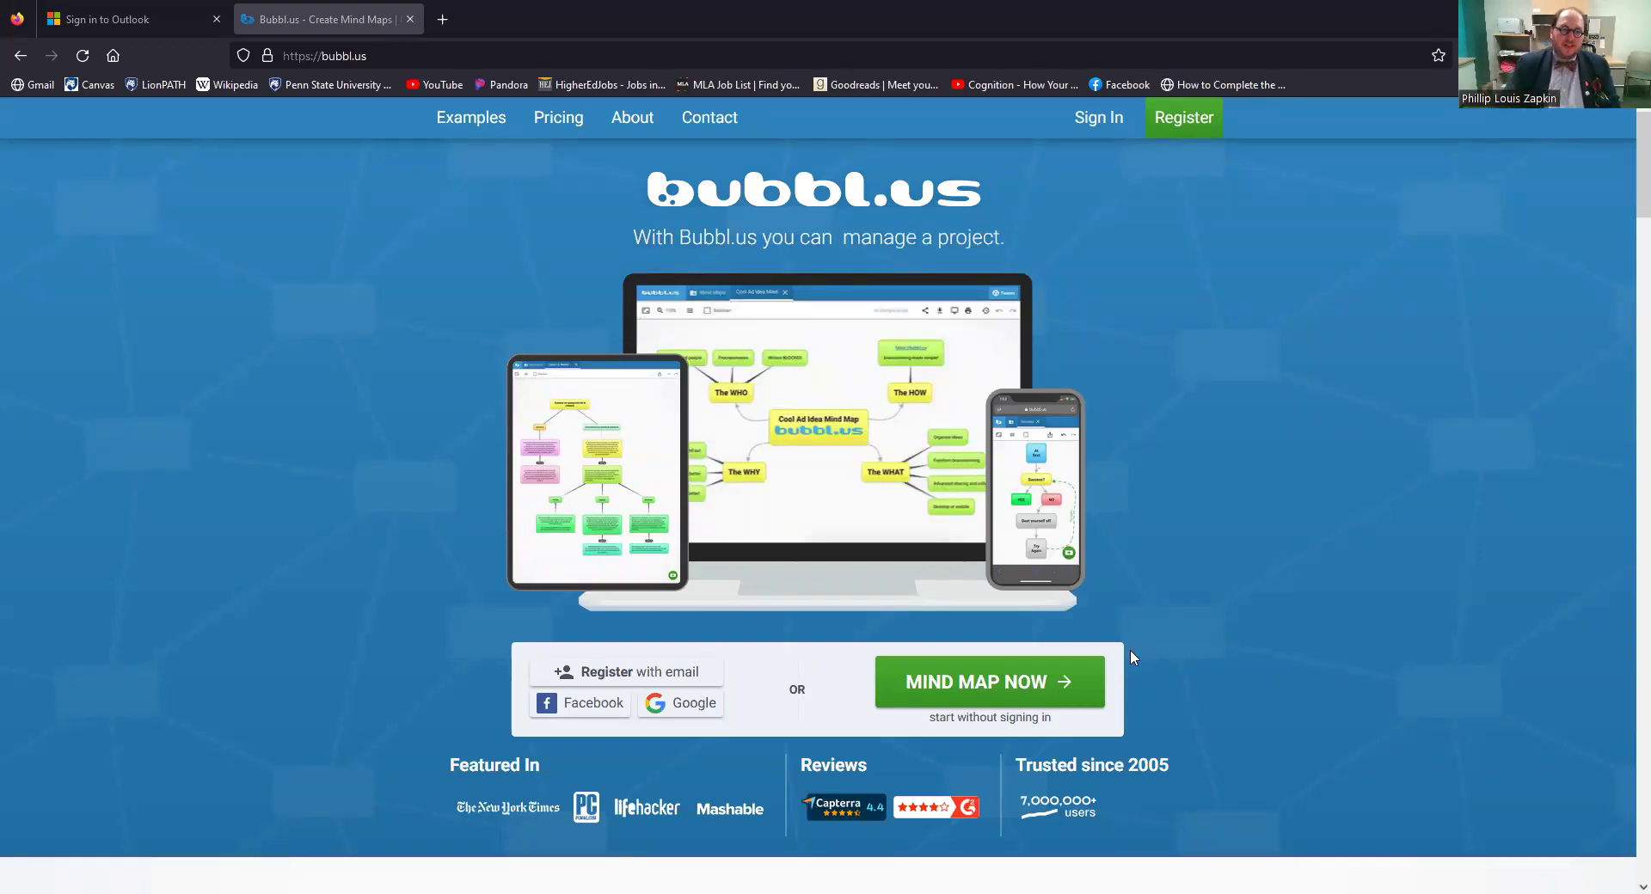
- Set the new mind map's zoom to 150% and select the 'Click here to start' bubble
key("ctrl+l")
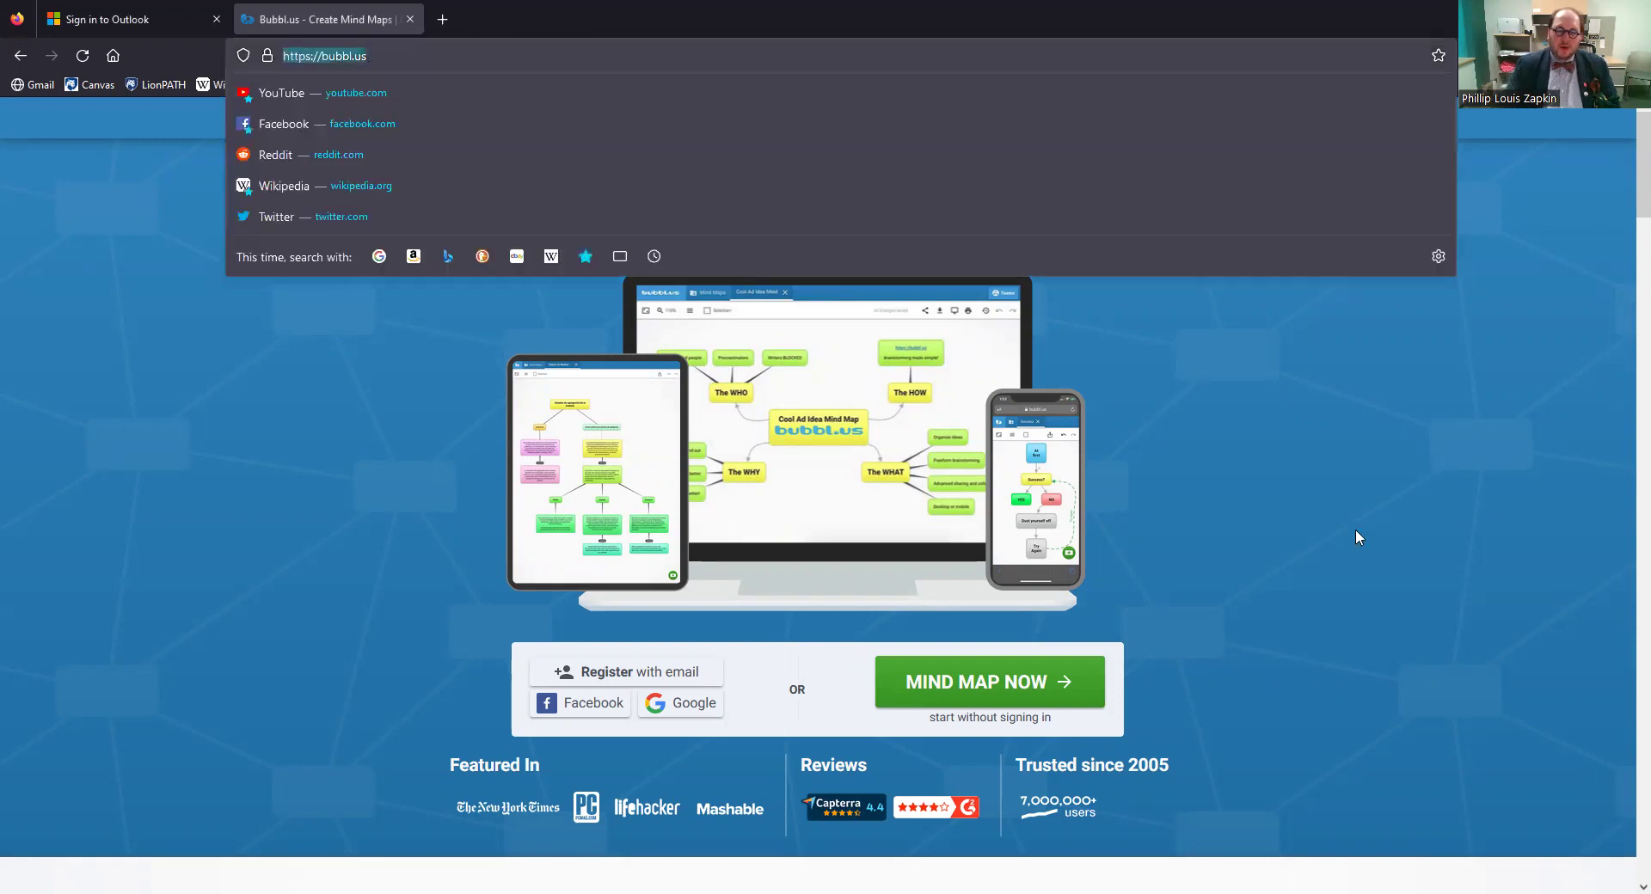
left_click(1319, 555)
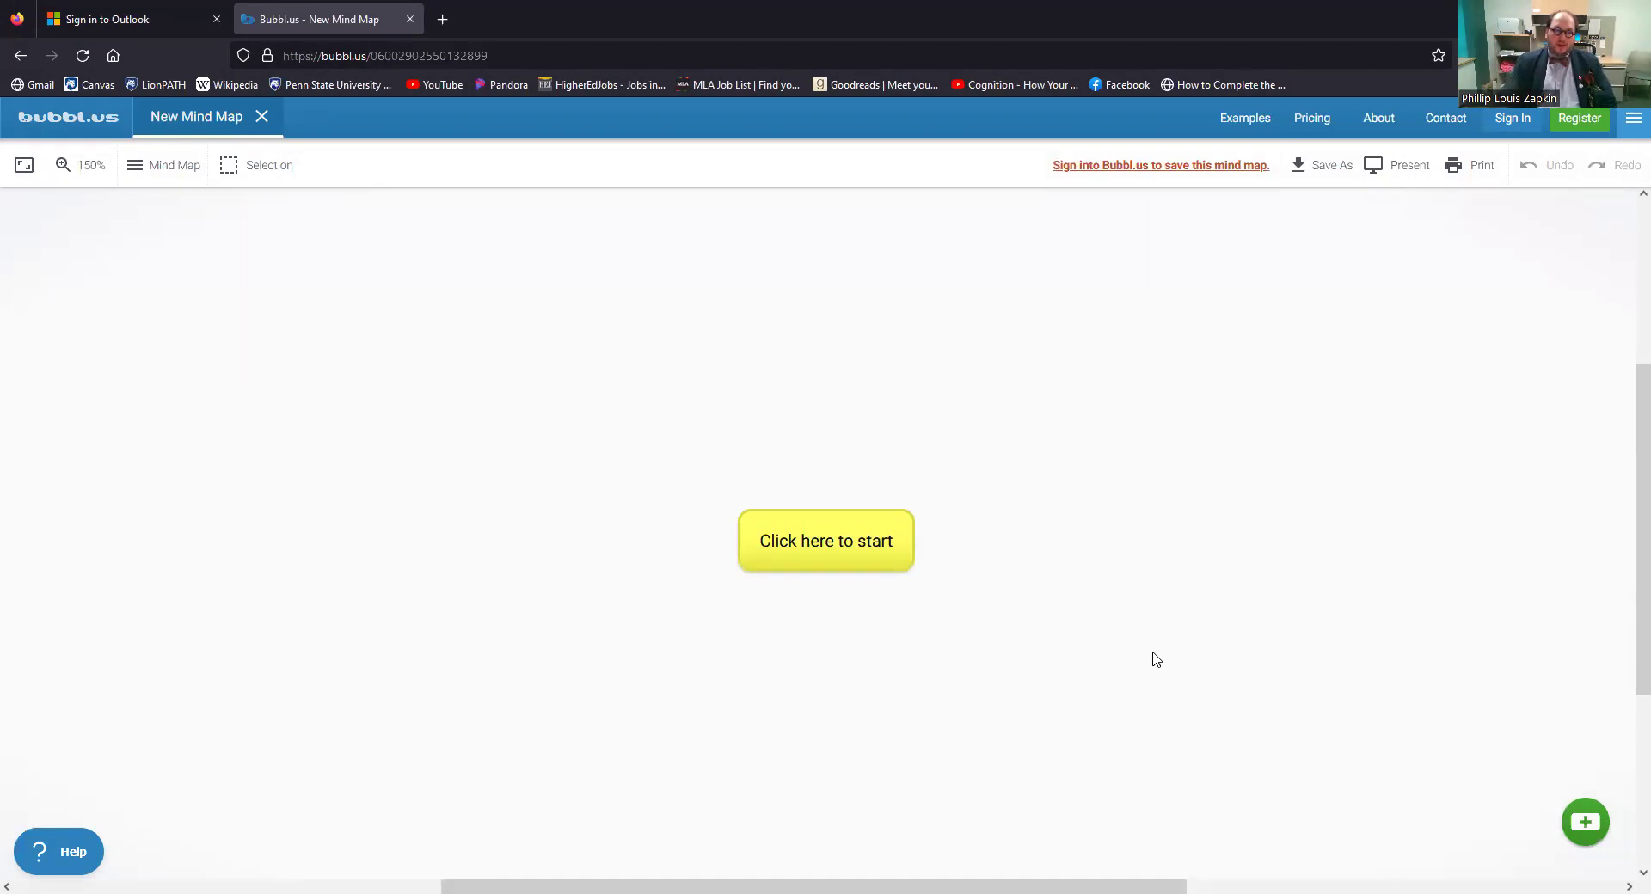
scroll(1153, 580, "up", 2)
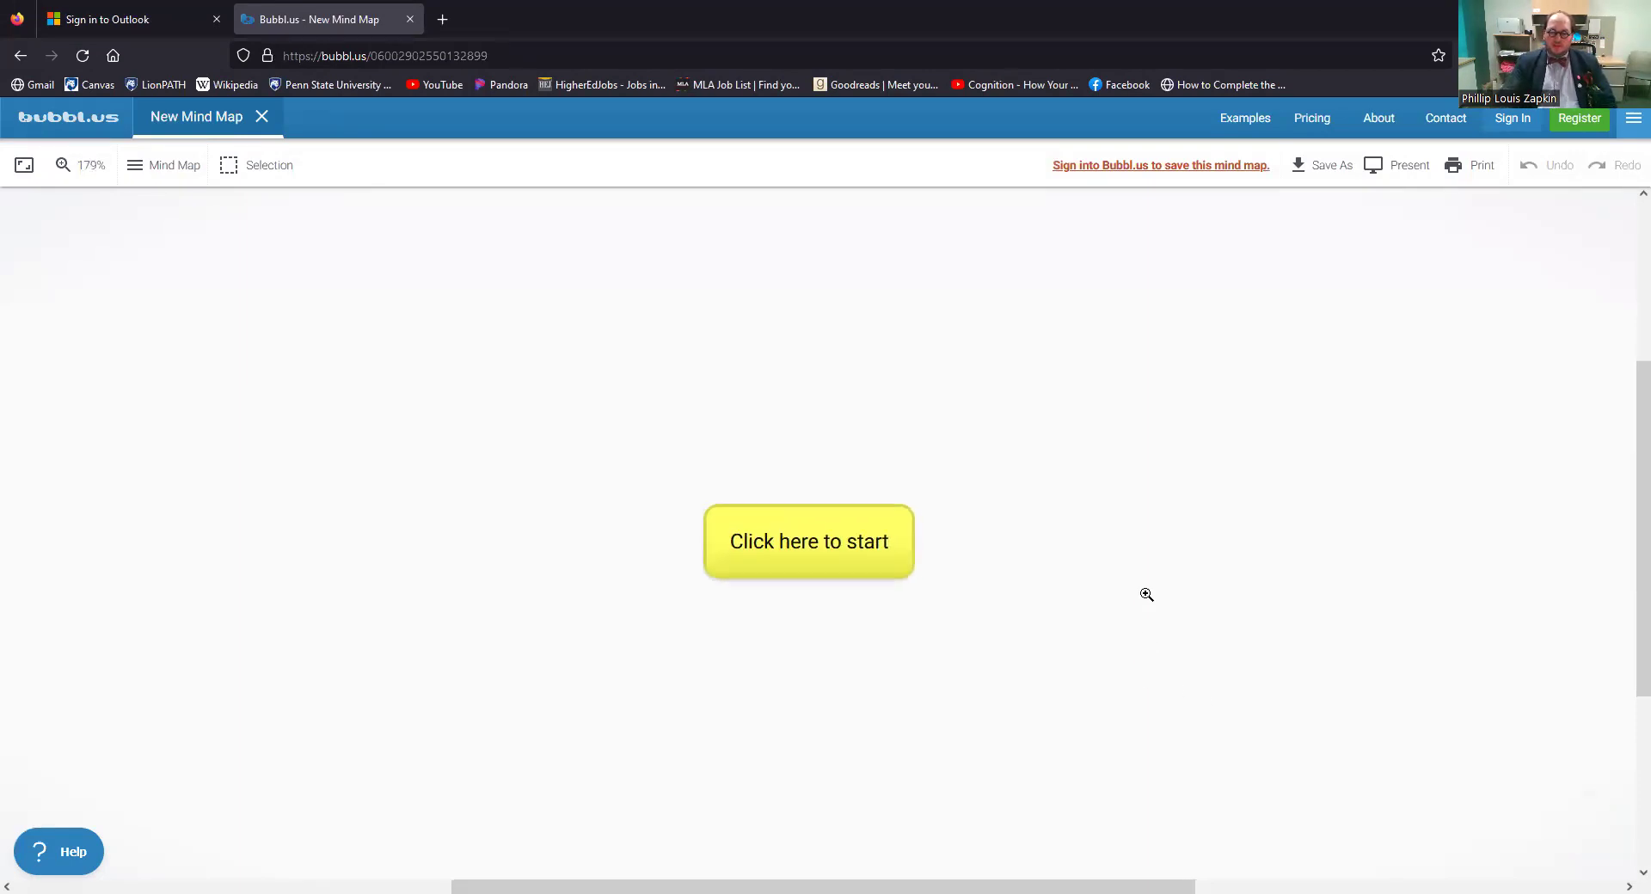
scroll(1153, 577, "down", 3)
scroll(1153, 577, "down", 2)
scroll(1153, 577, "up", 4)
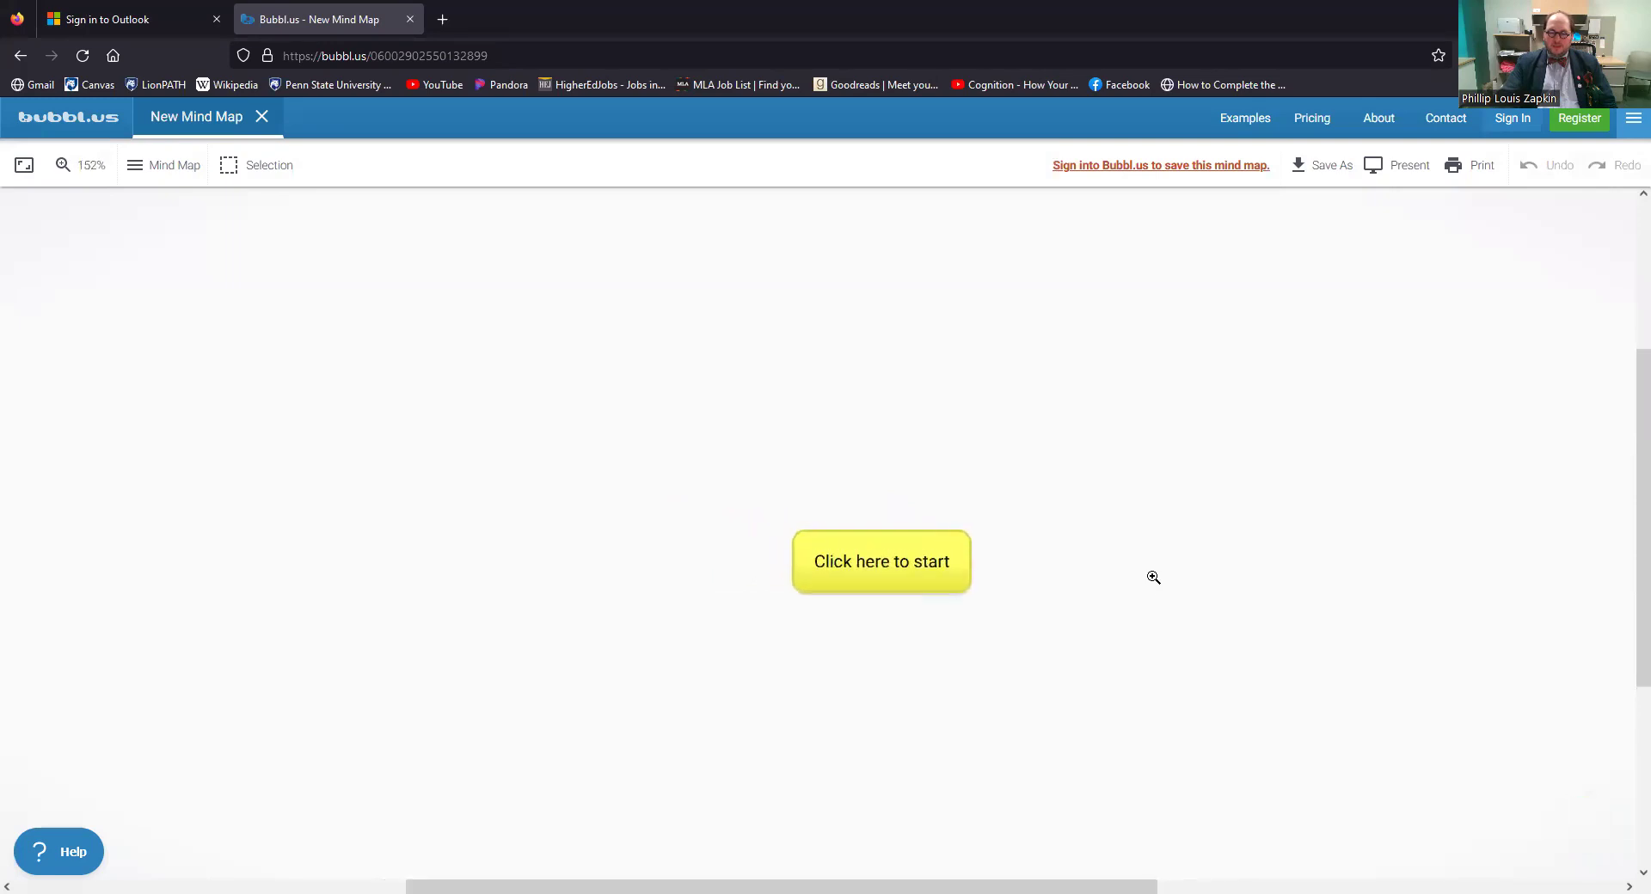
scroll(1153, 577, "down", 1)
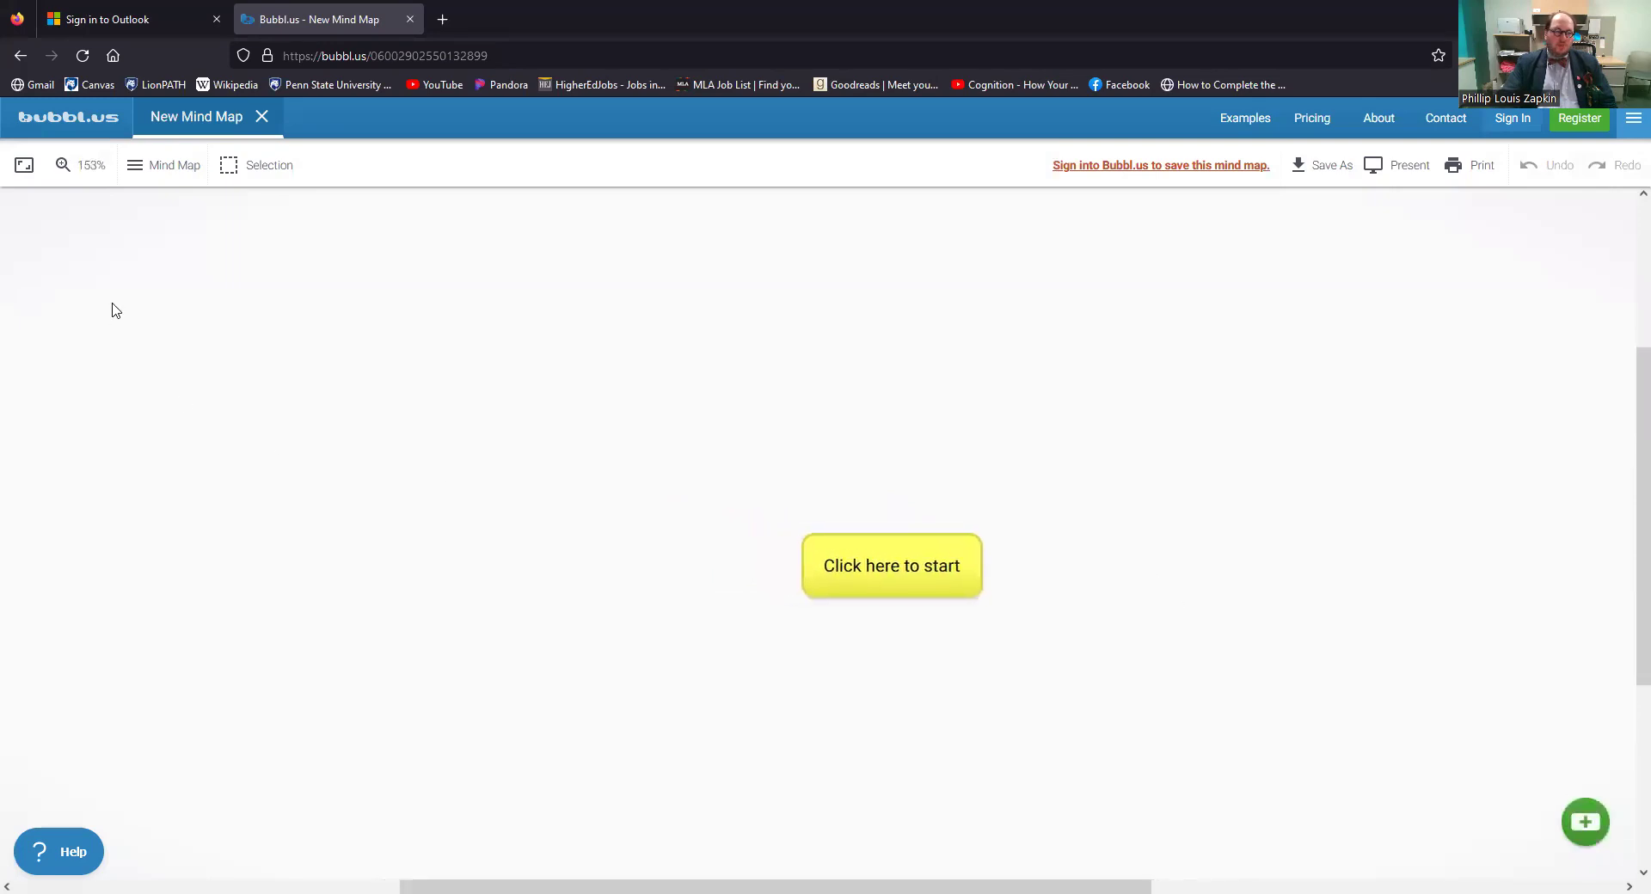
left_click(82, 175)
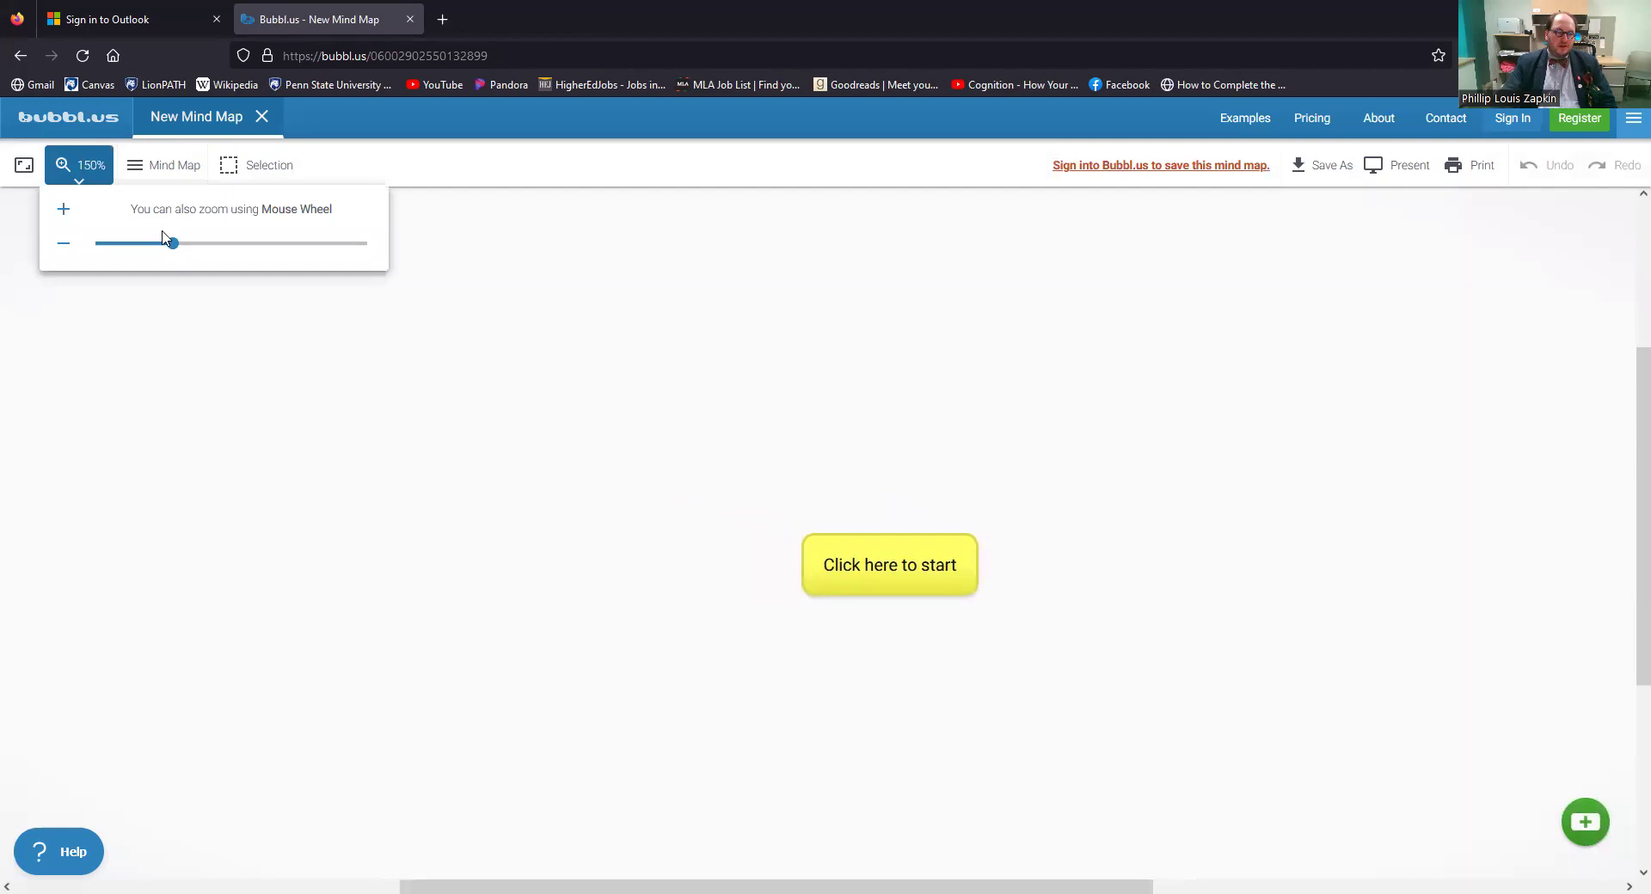
left_click(164, 244)
left_click_drag(162, 244, 172, 244)
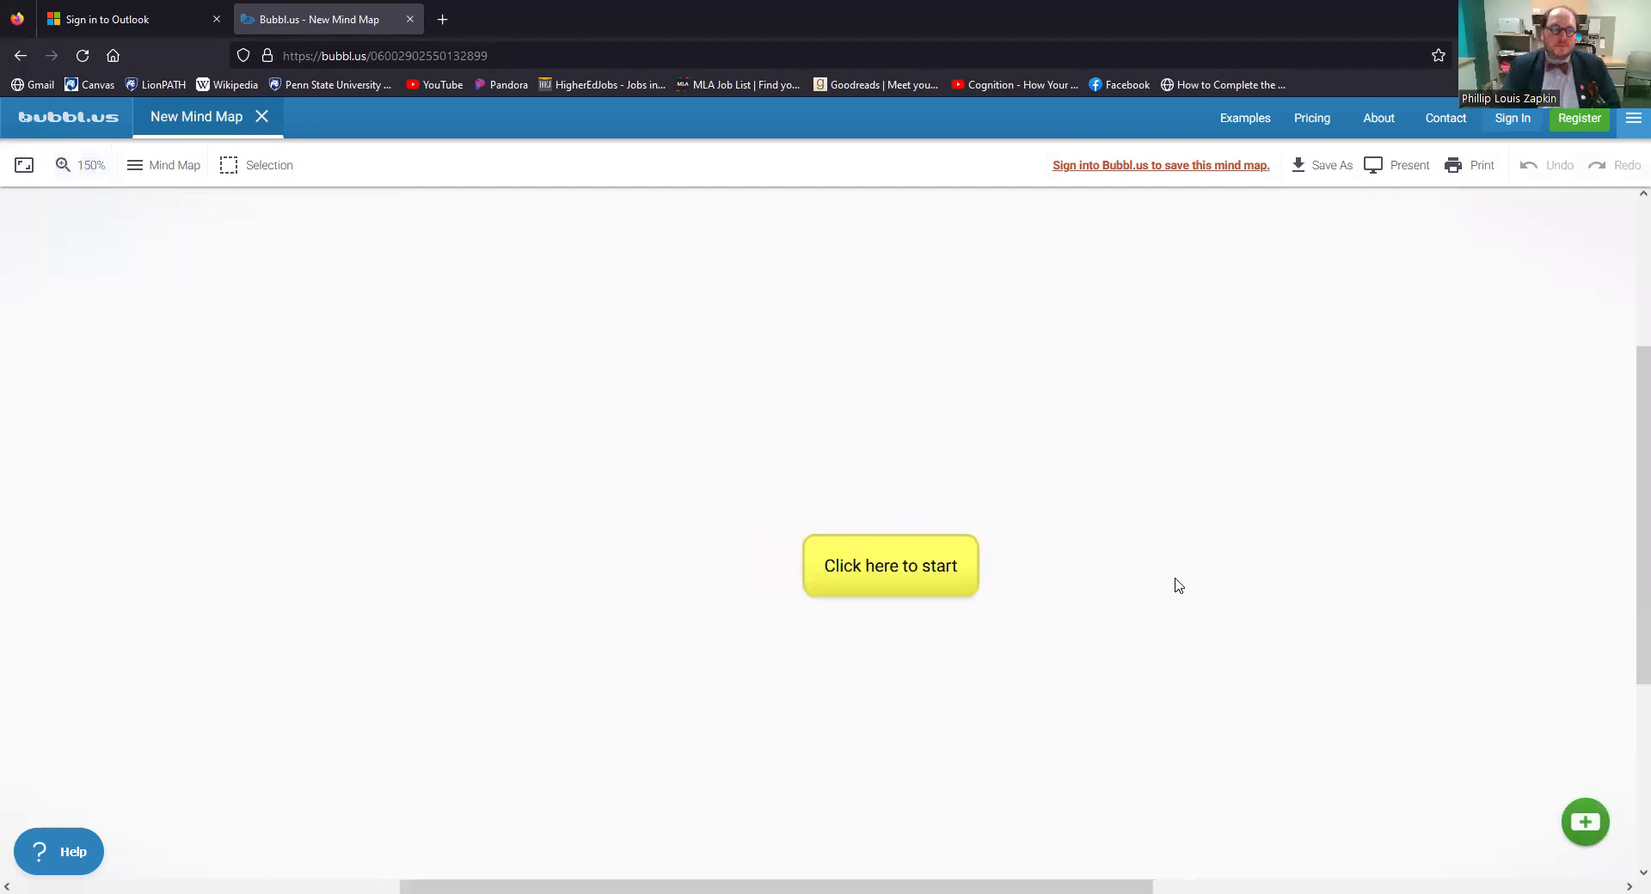
mouse_move(895, 577)
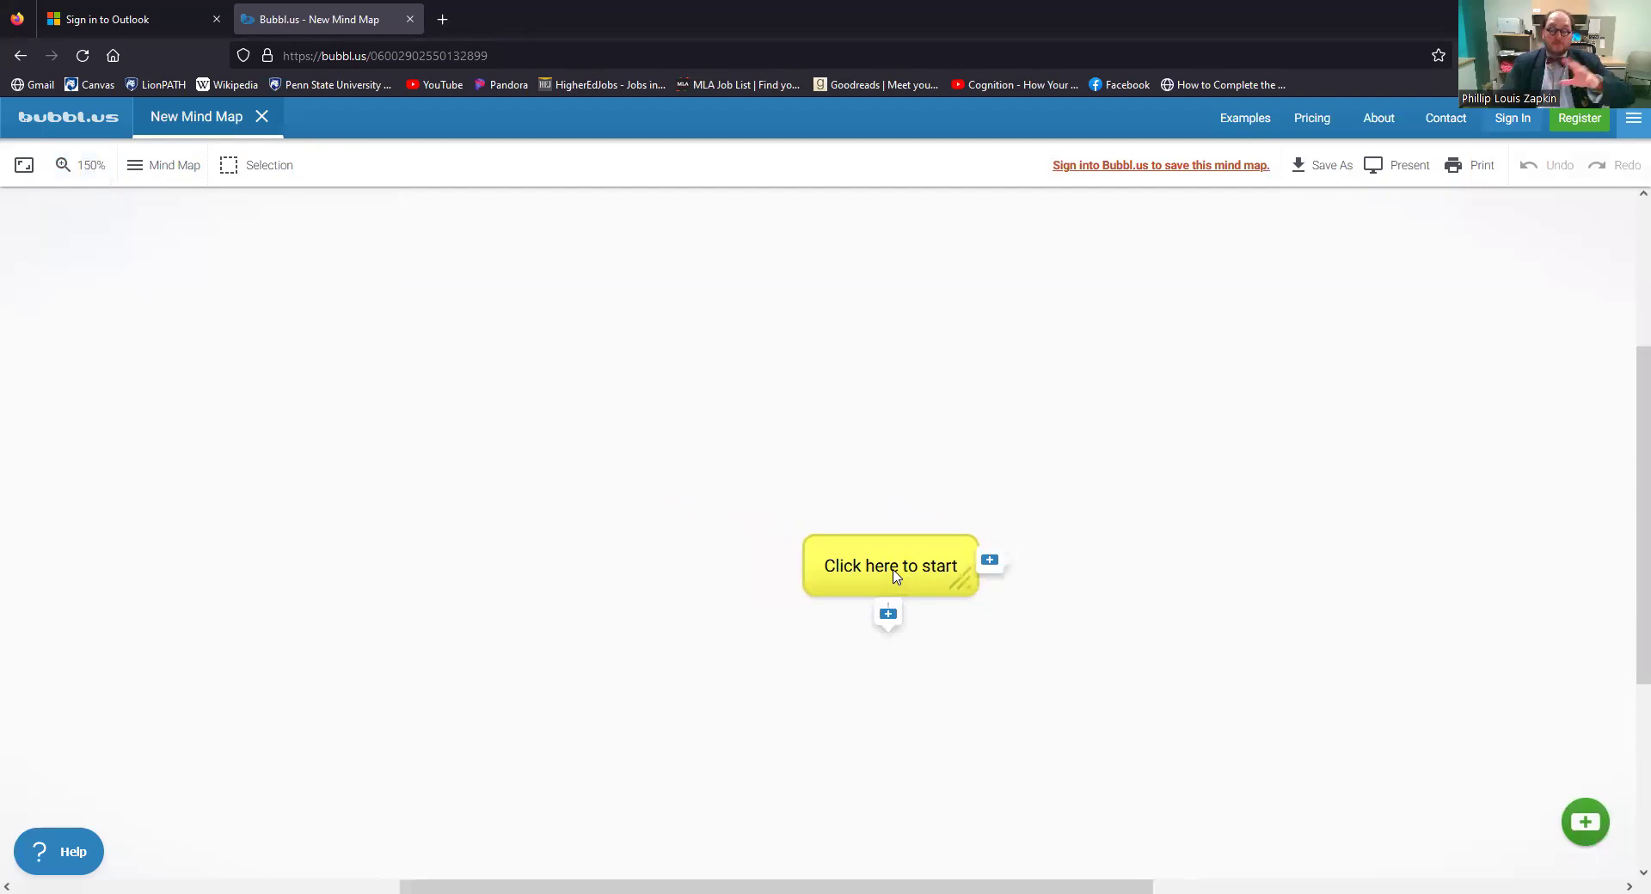
left_click(895, 577)
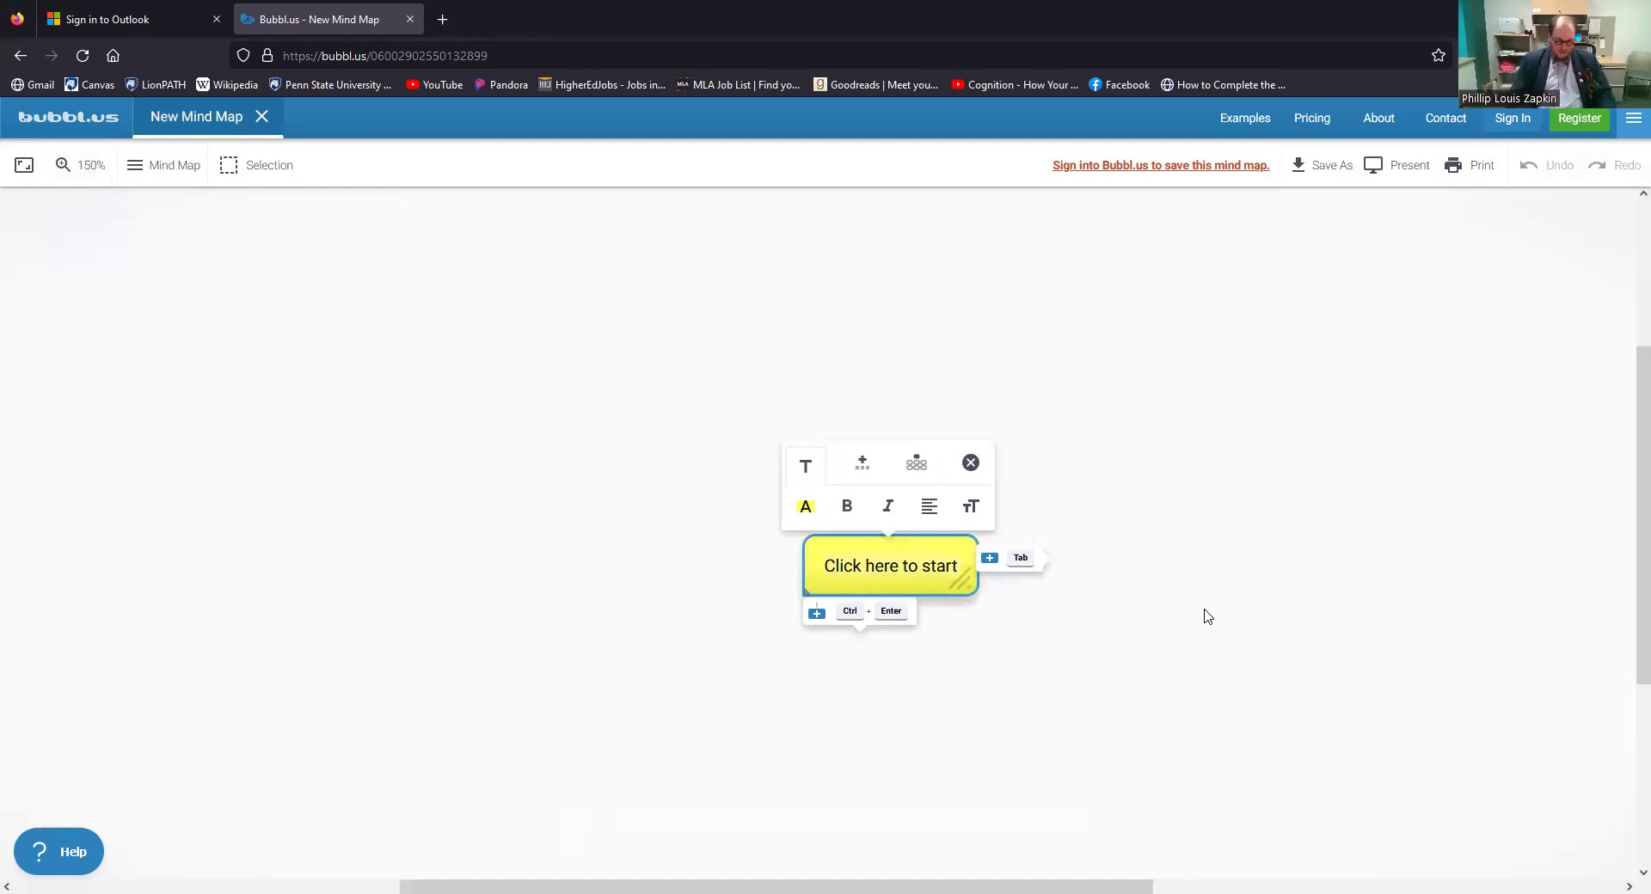
- Replace the starter text with 'University' and add an empty sibling bubble beside it
key("ctrl+a")
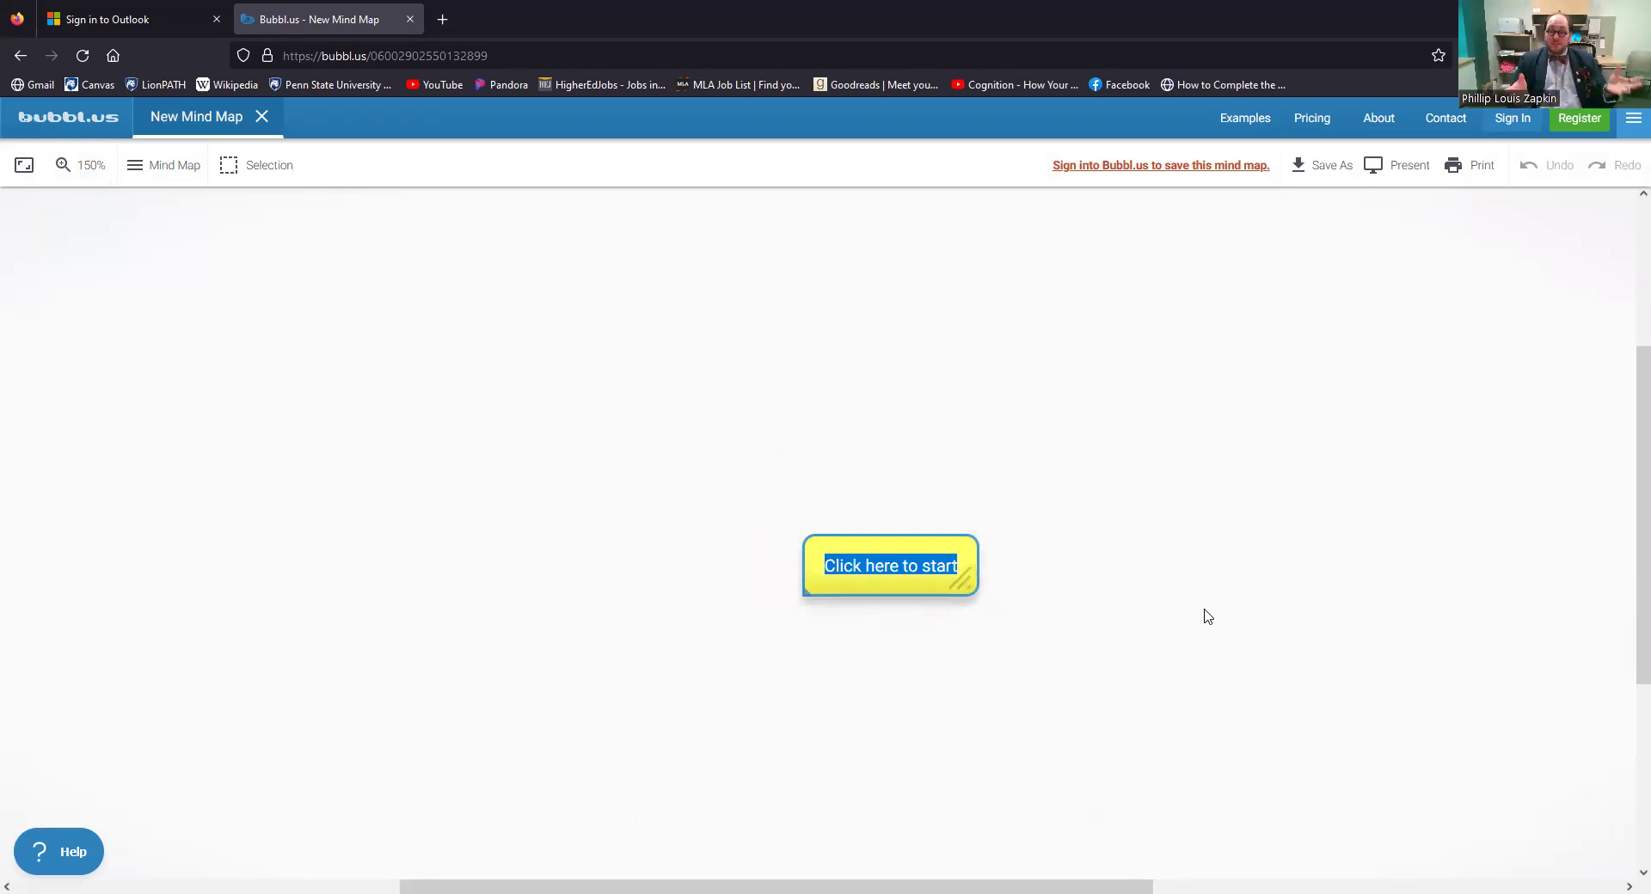
type("University")
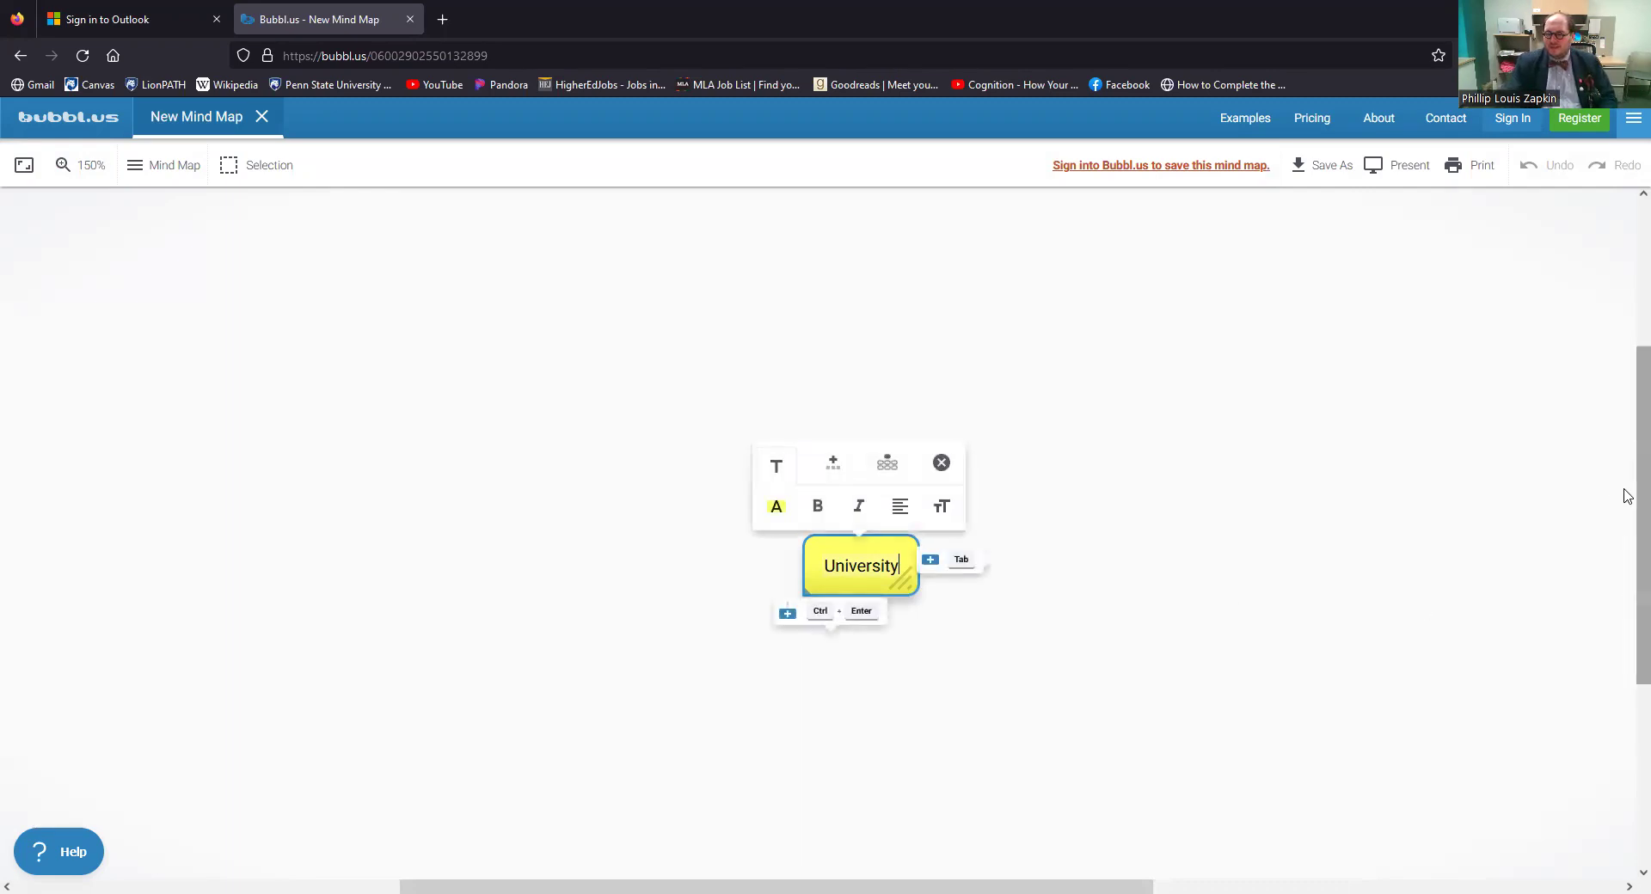
left_click_drag(1624, 514, 1628, 565)
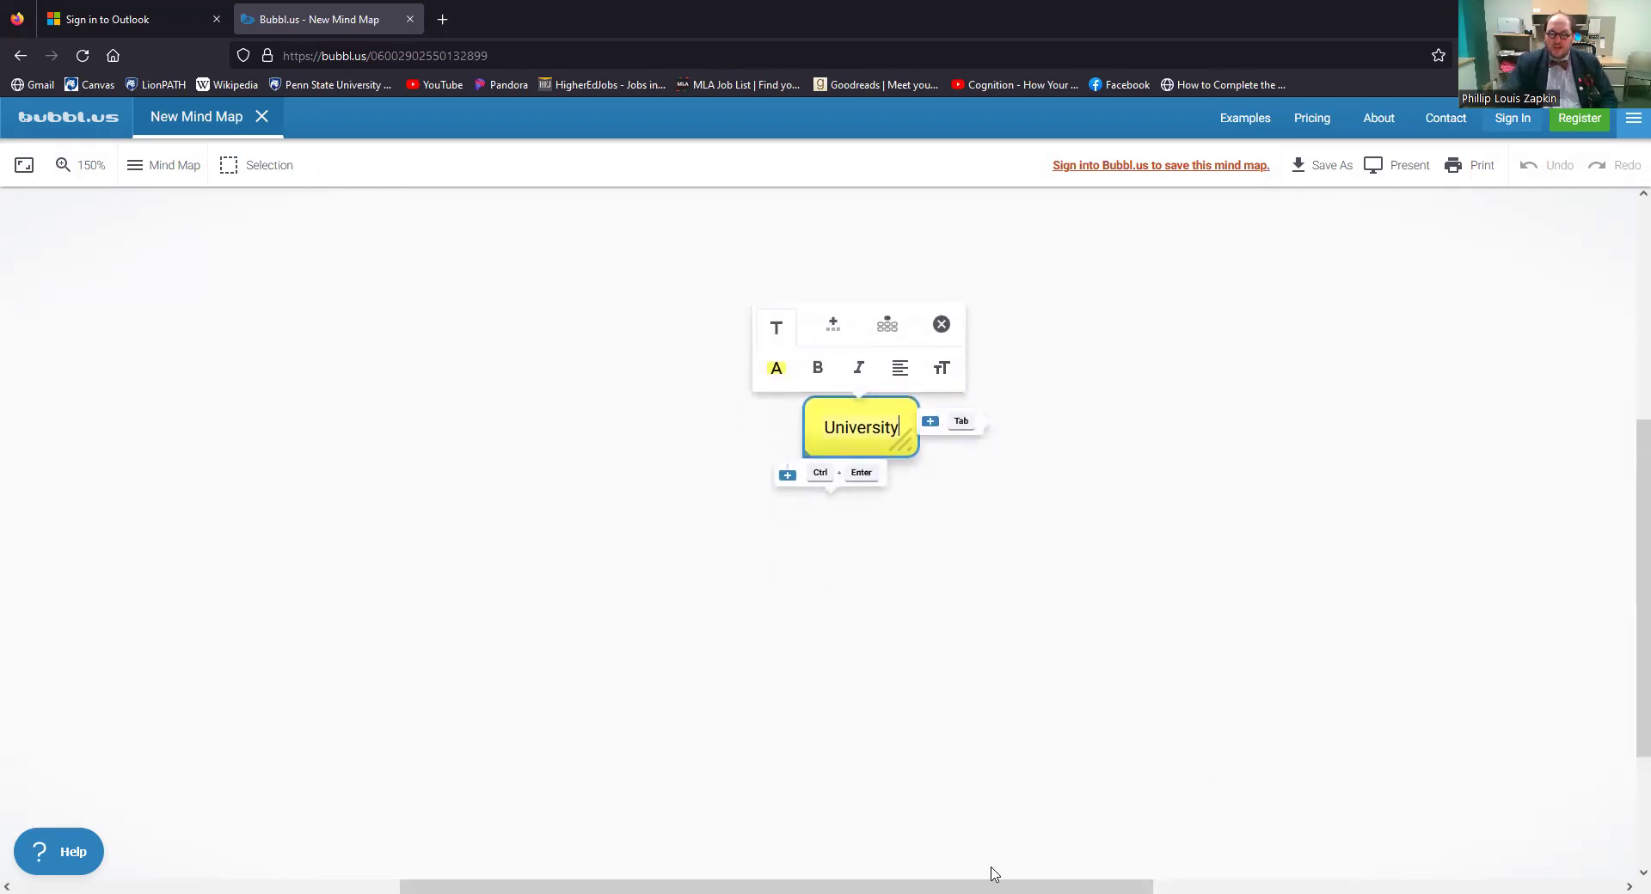
left_click_drag(993, 872, 1100, 873)
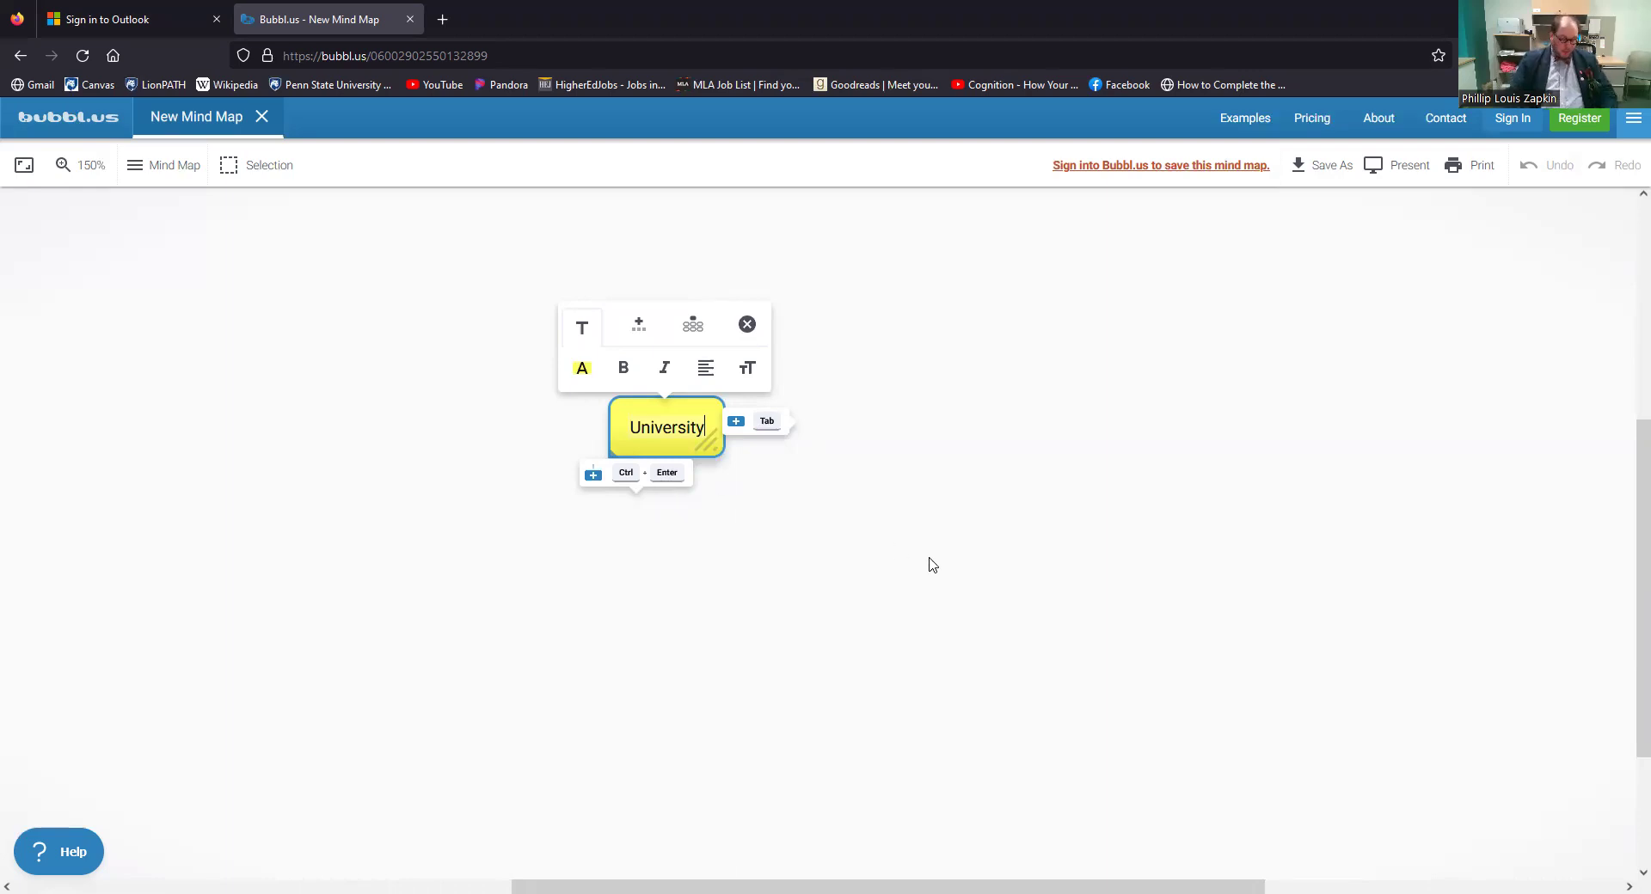
key("Tab")
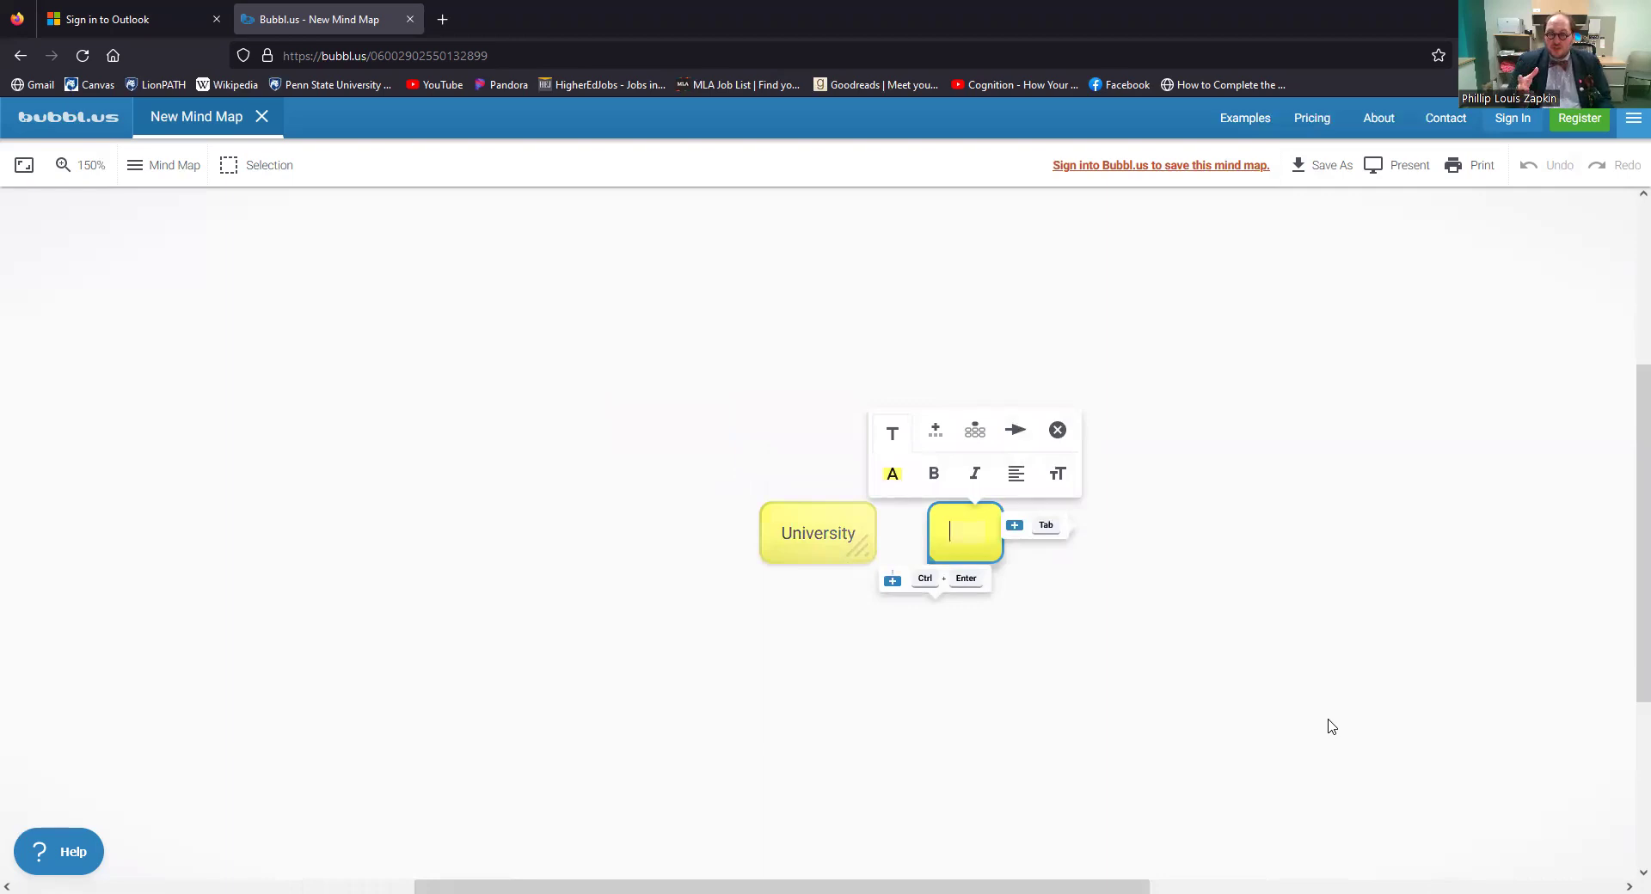
- Fill the University bubble pink instead of green, then select the empty neighbouring bubble
left_click(799, 533)
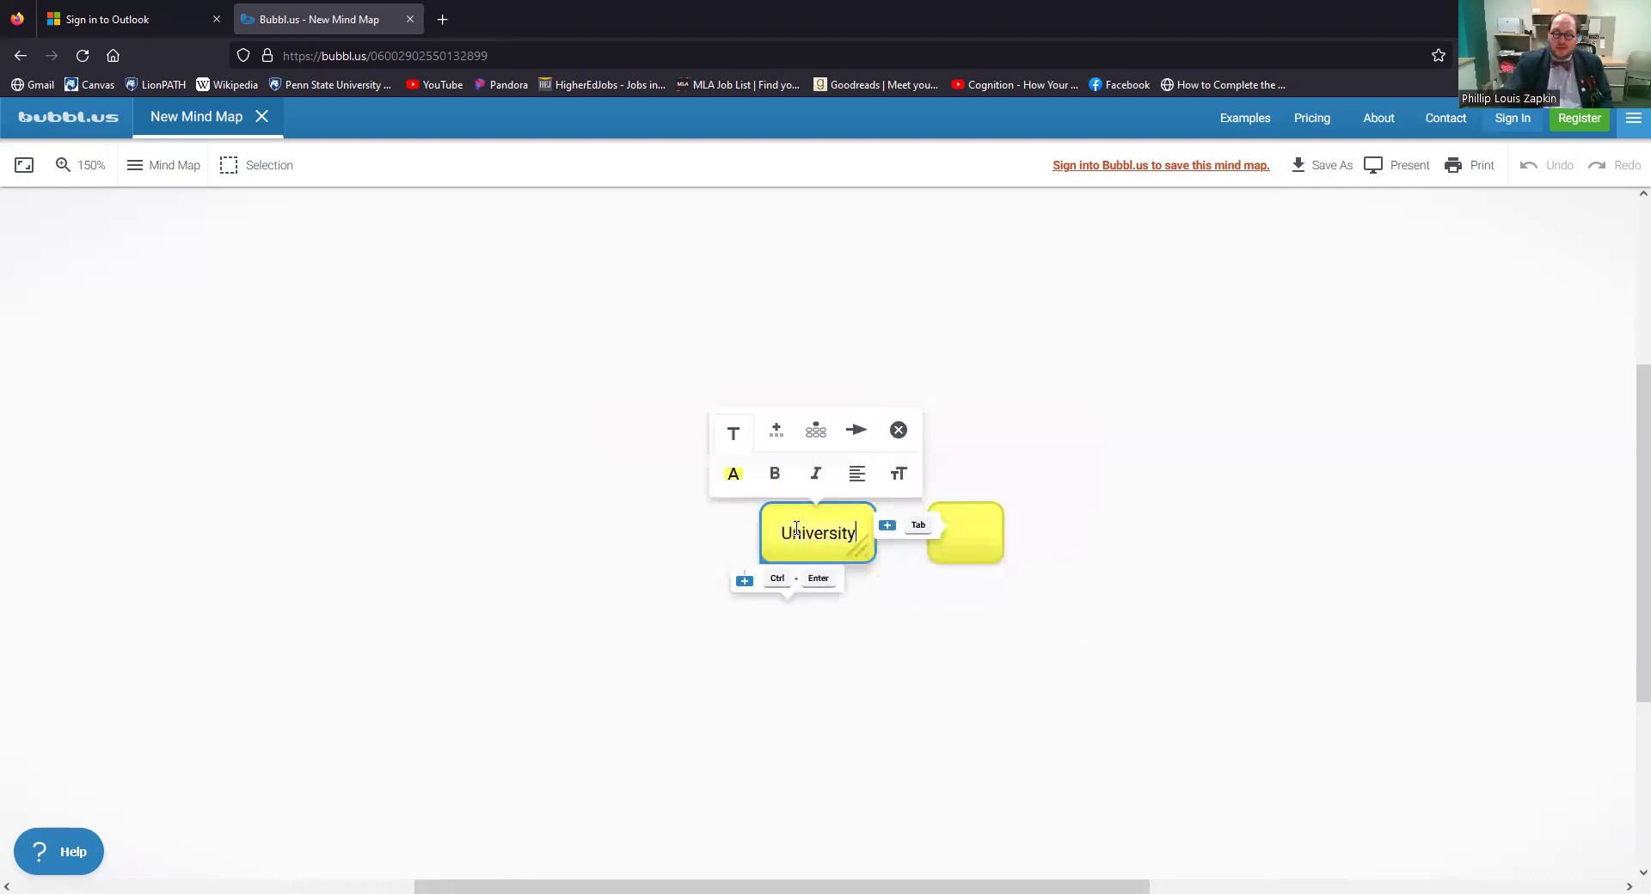
left_click(735, 482)
left_click(735, 501)
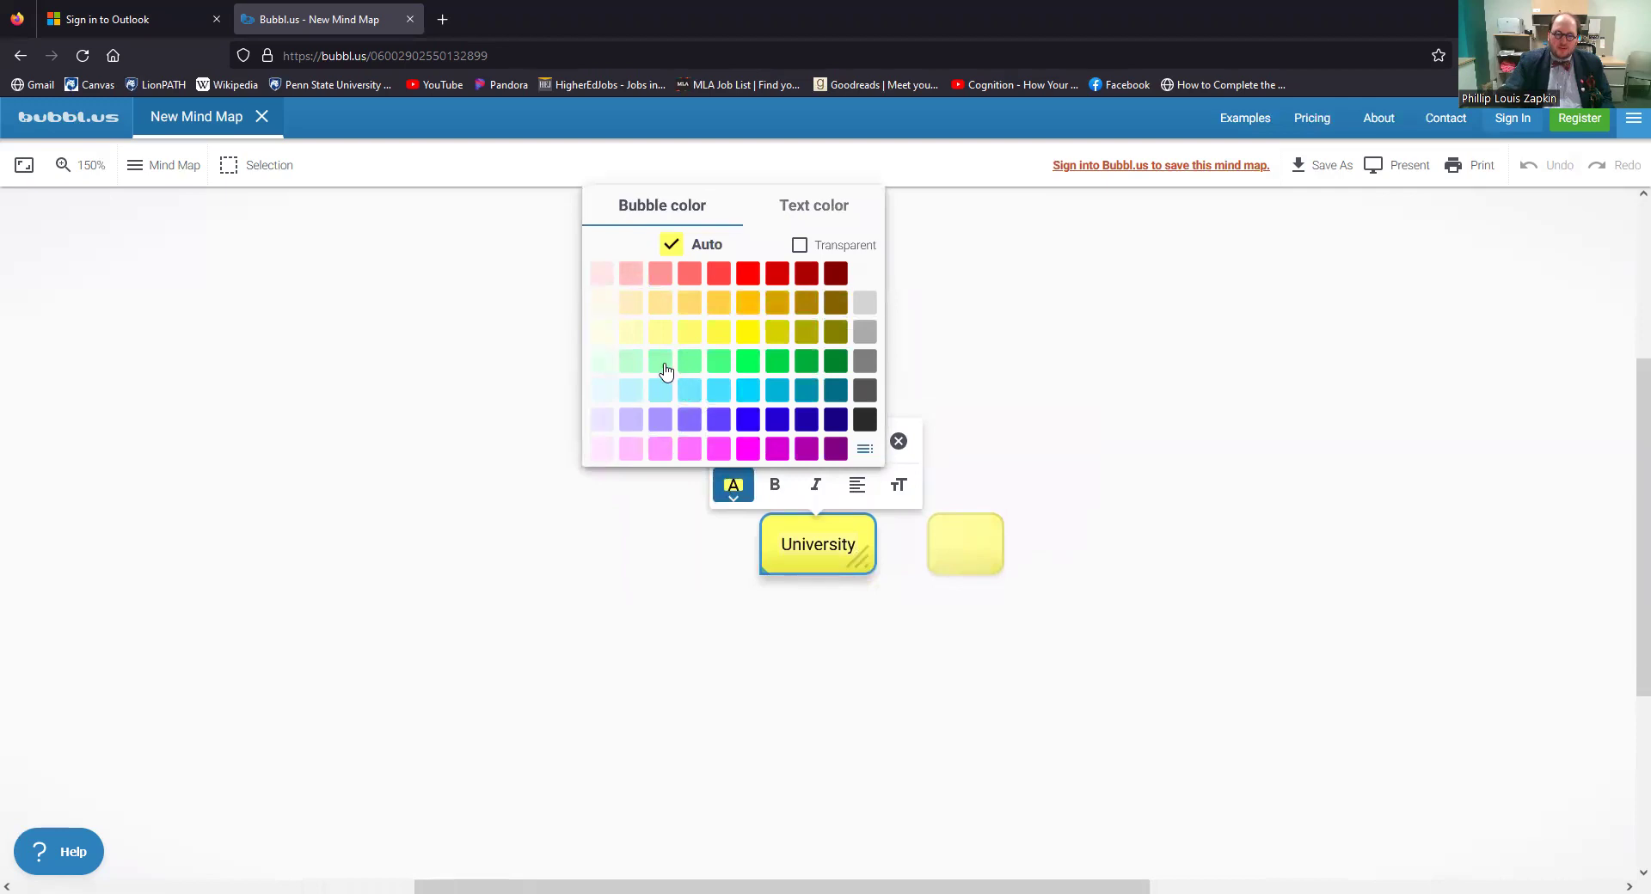
left_click(745, 372)
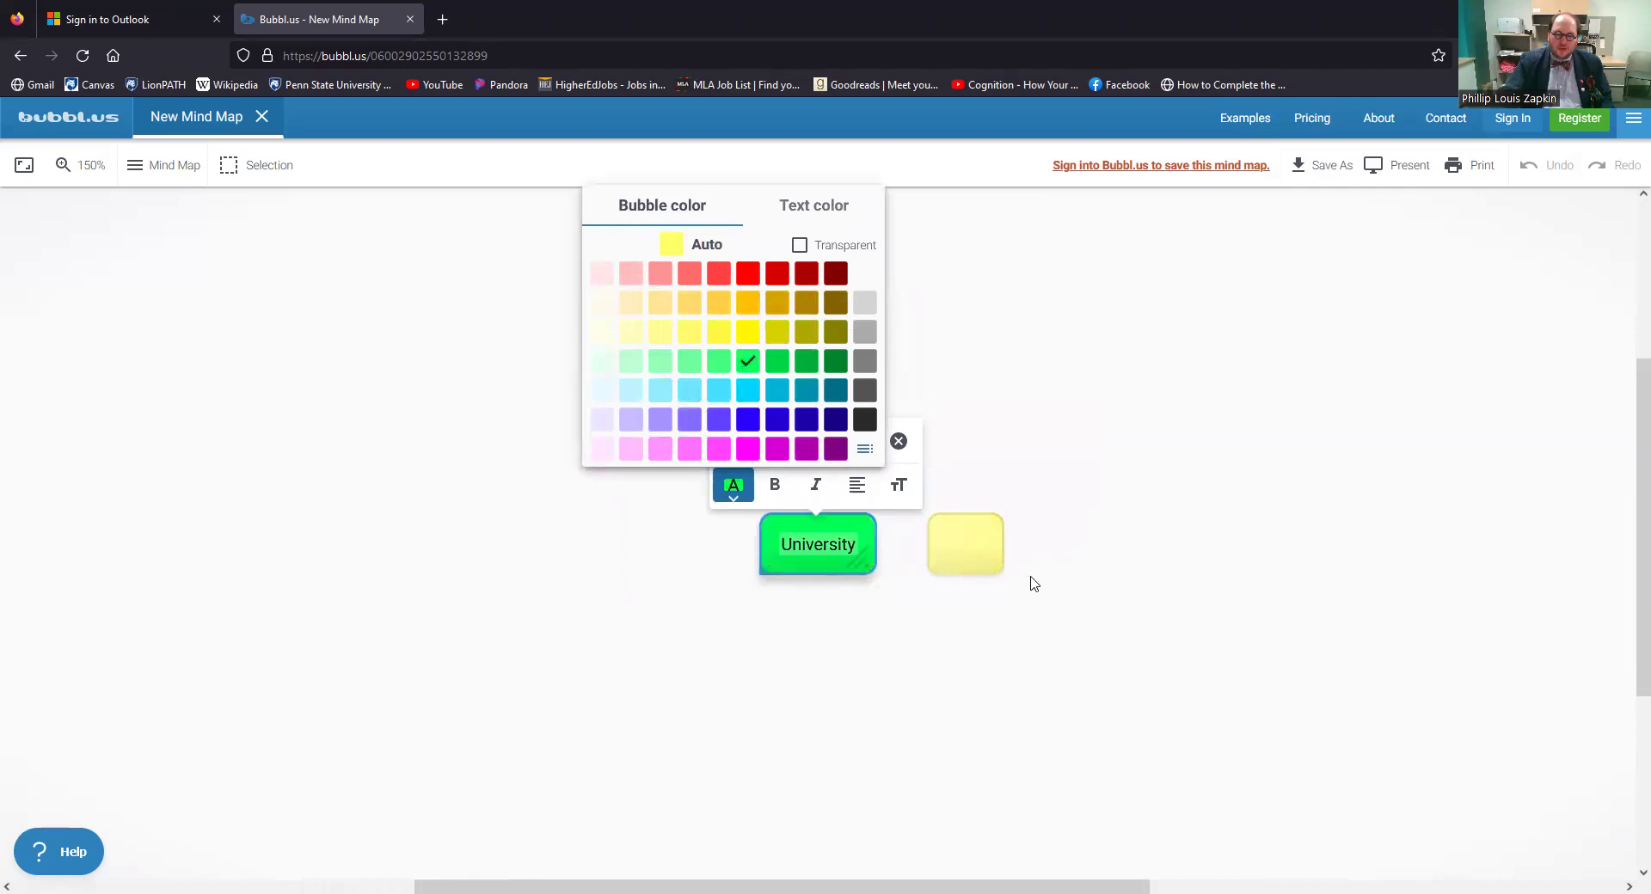
left_click(733, 498)
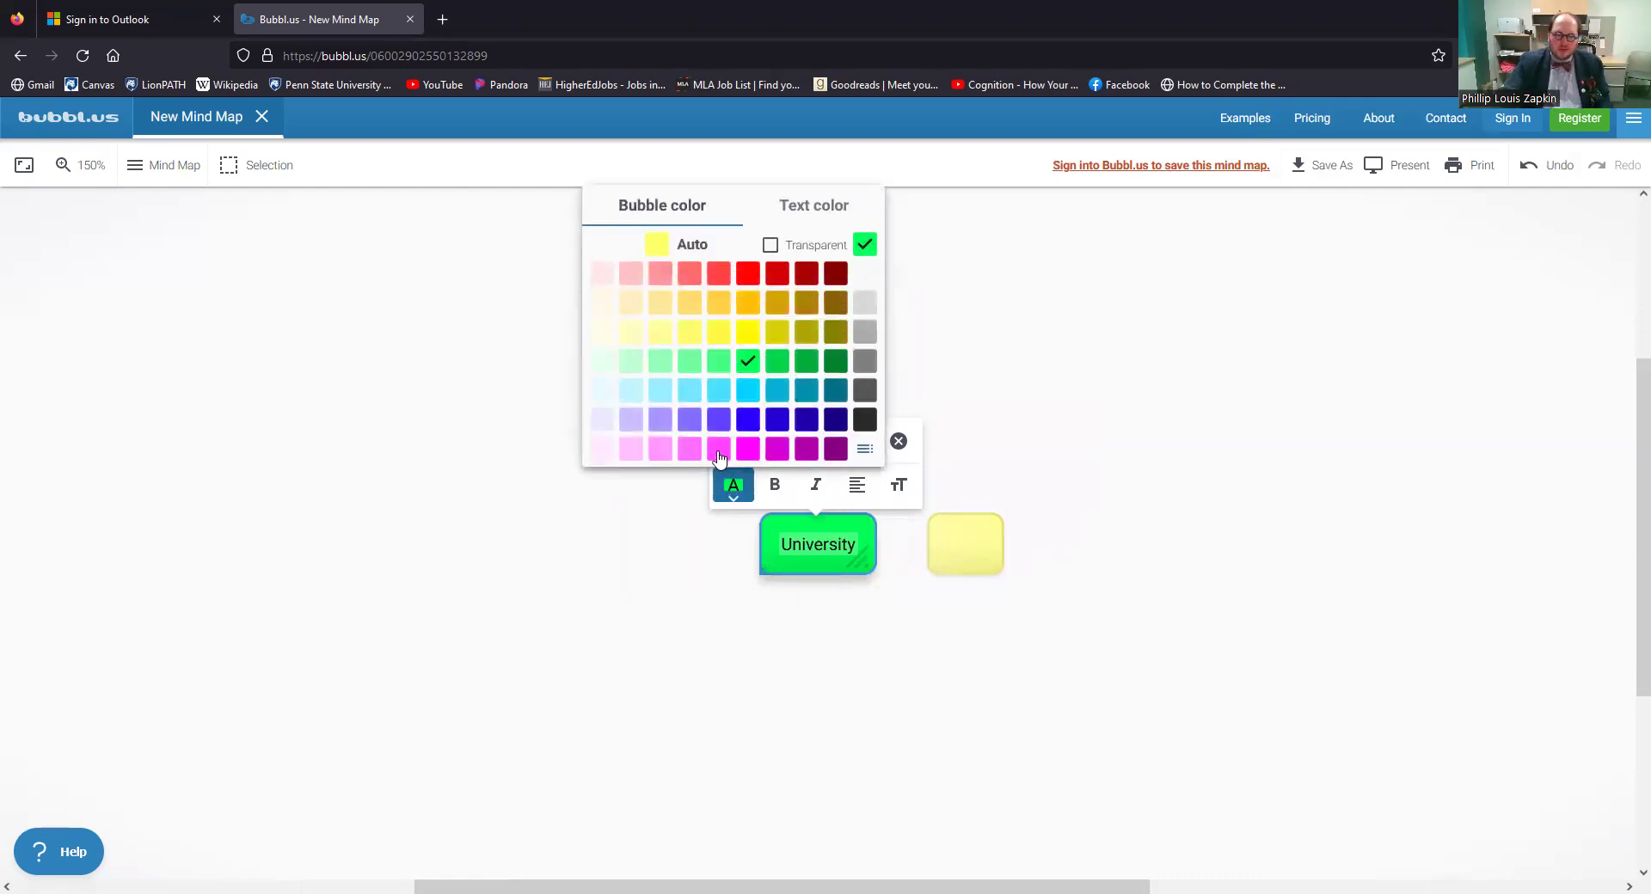
left_click(689, 449)
left_click(978, 551)
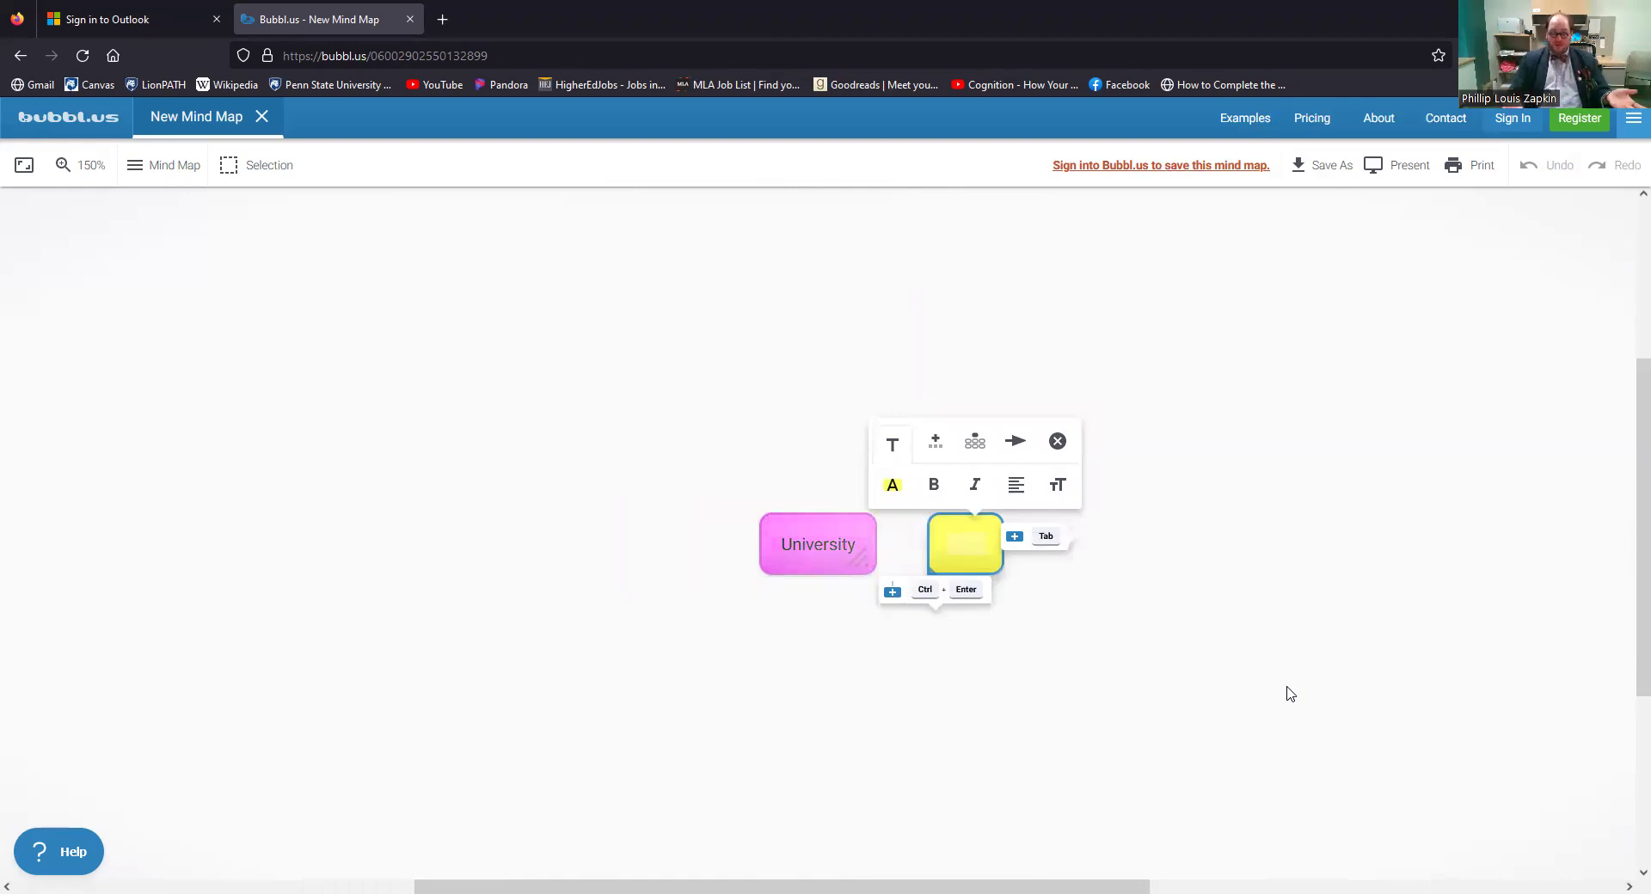
- Label the empty bubble 'Tuition' and start an arrow from University
type("Ti")
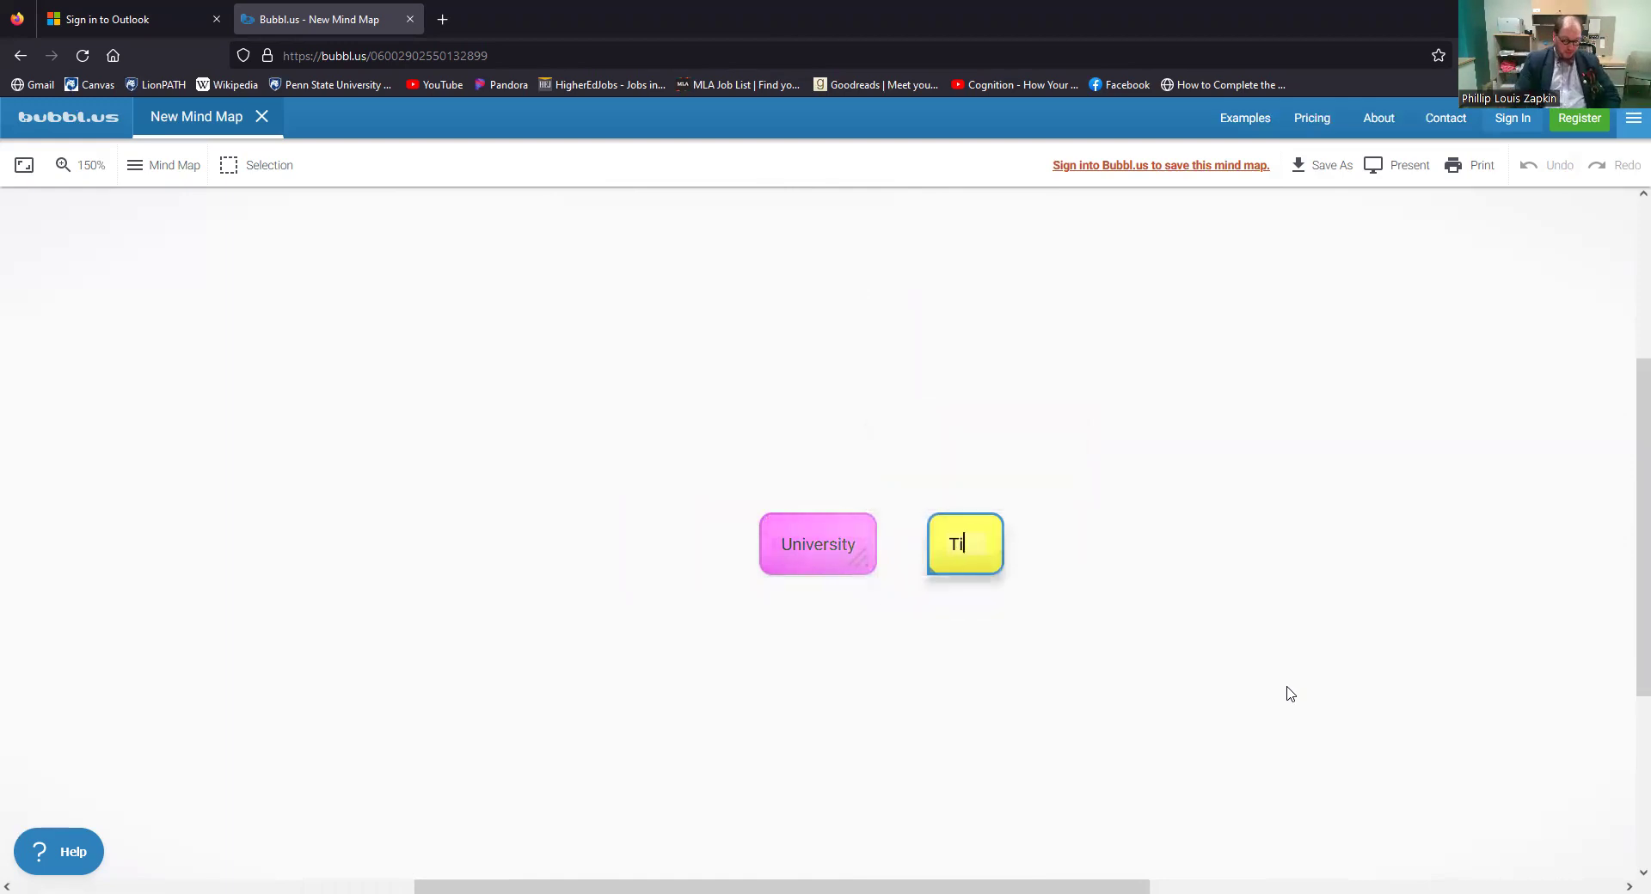
type("uti")
key("BackSpace")
key("BackSpace")
key("BackSpace")
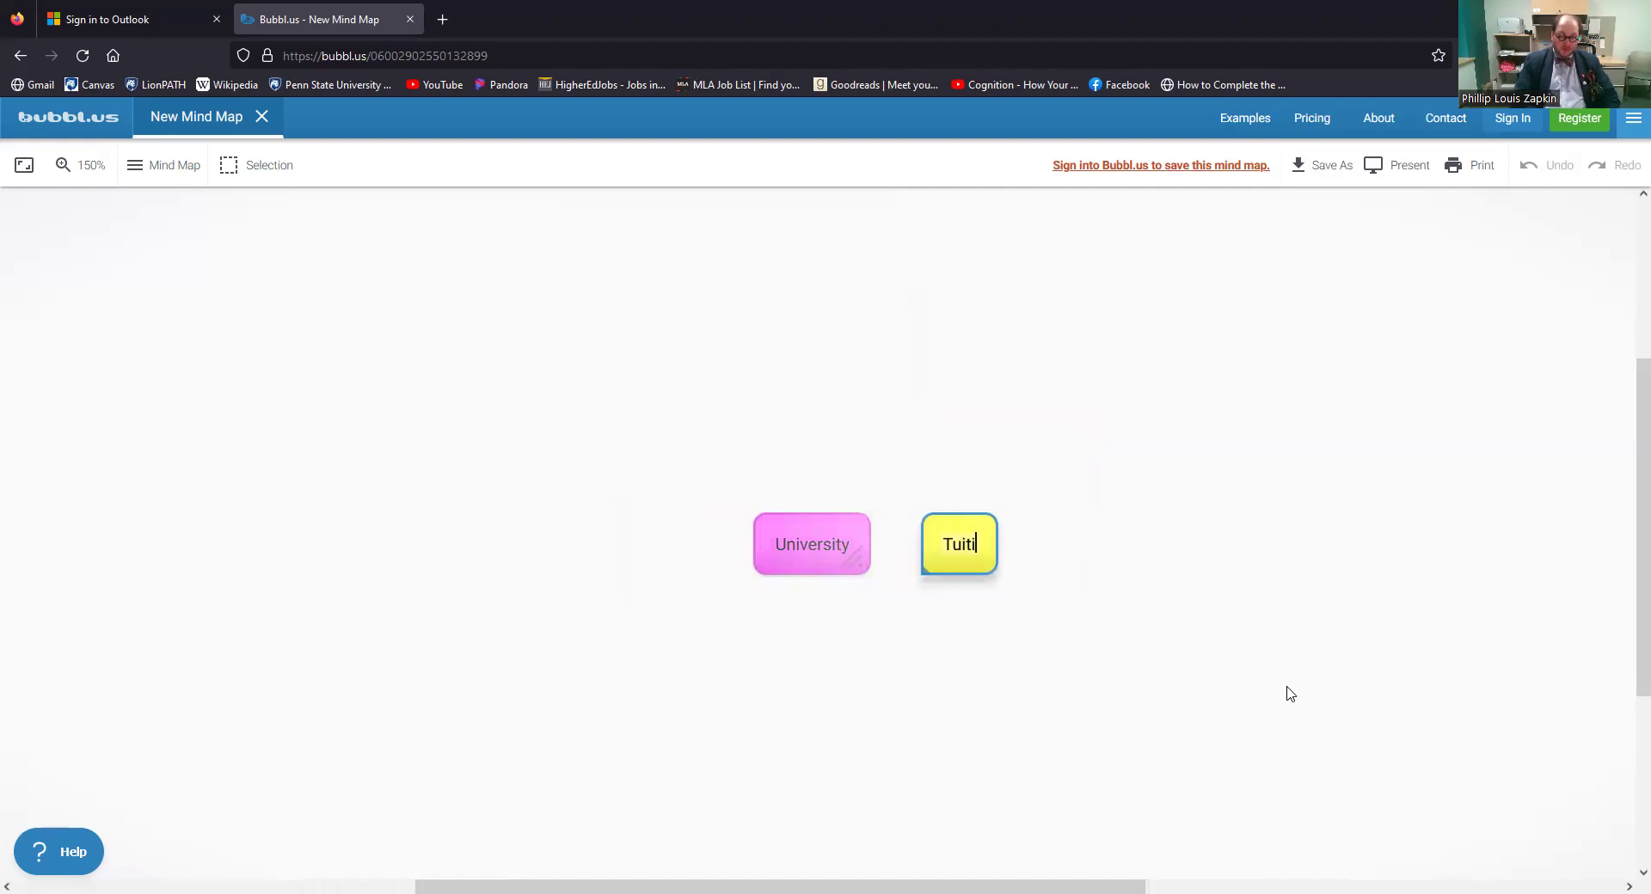
type("on")
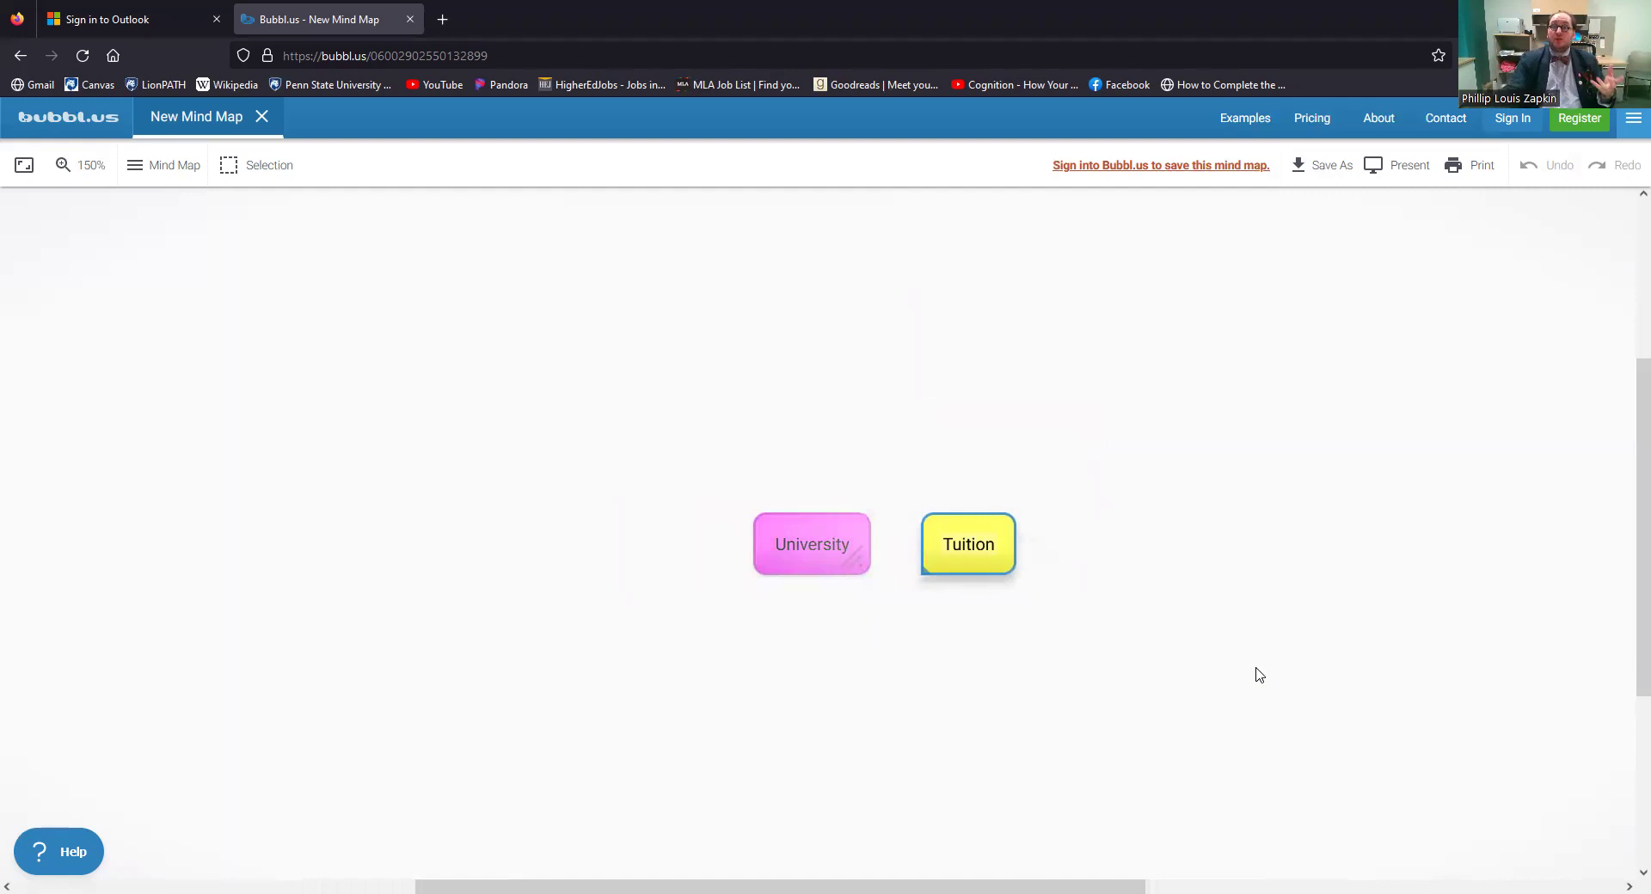
left_click(817, 555)
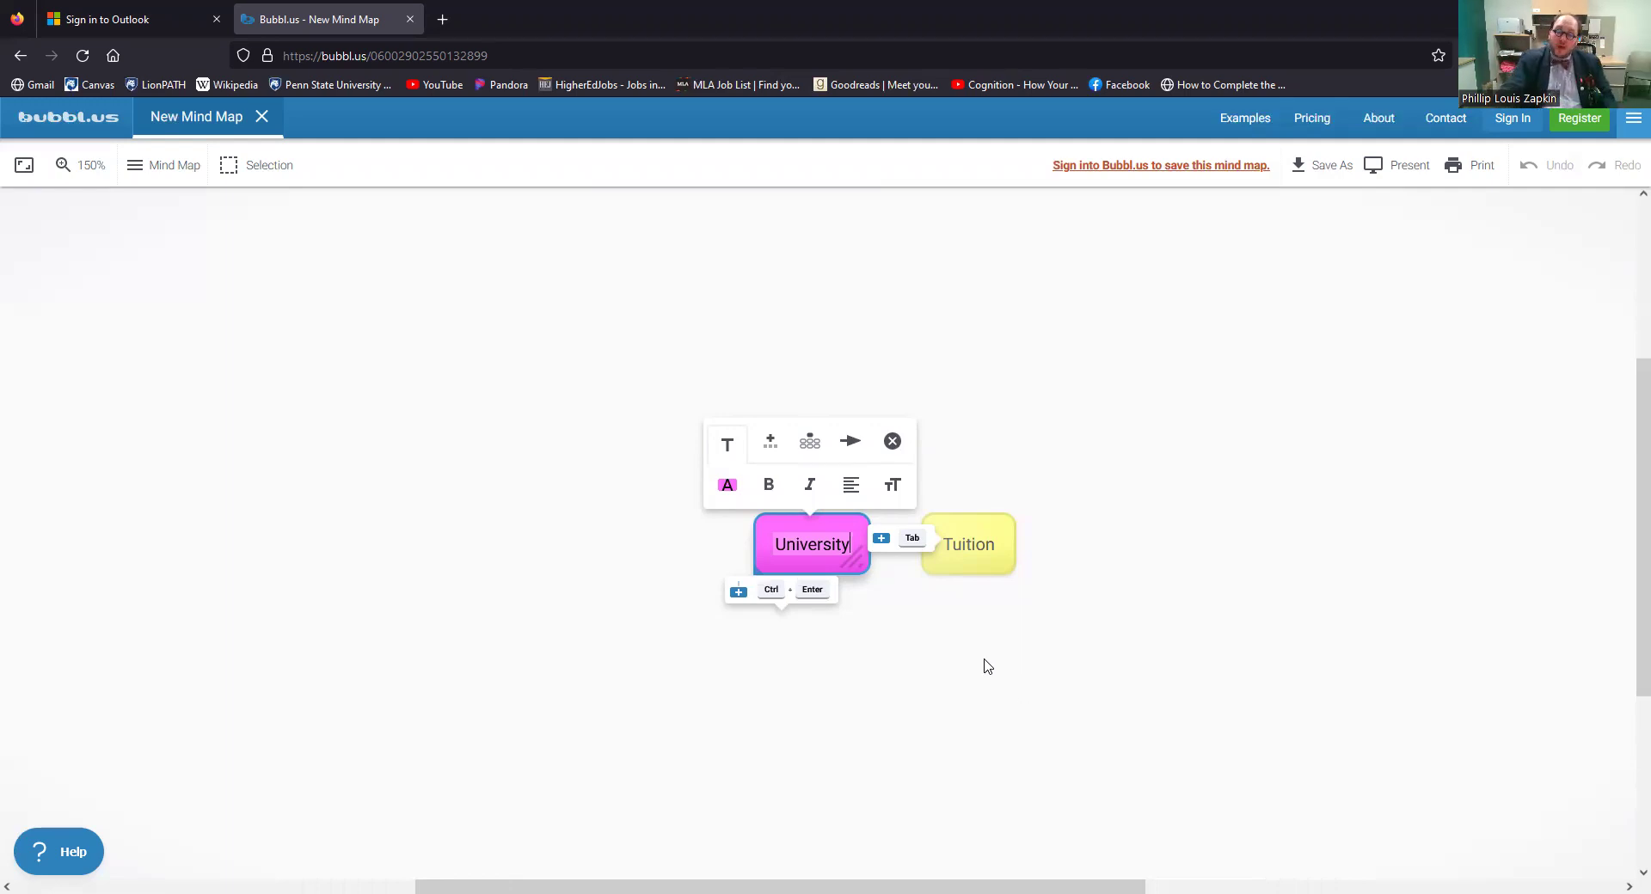
left_click(847, 444)
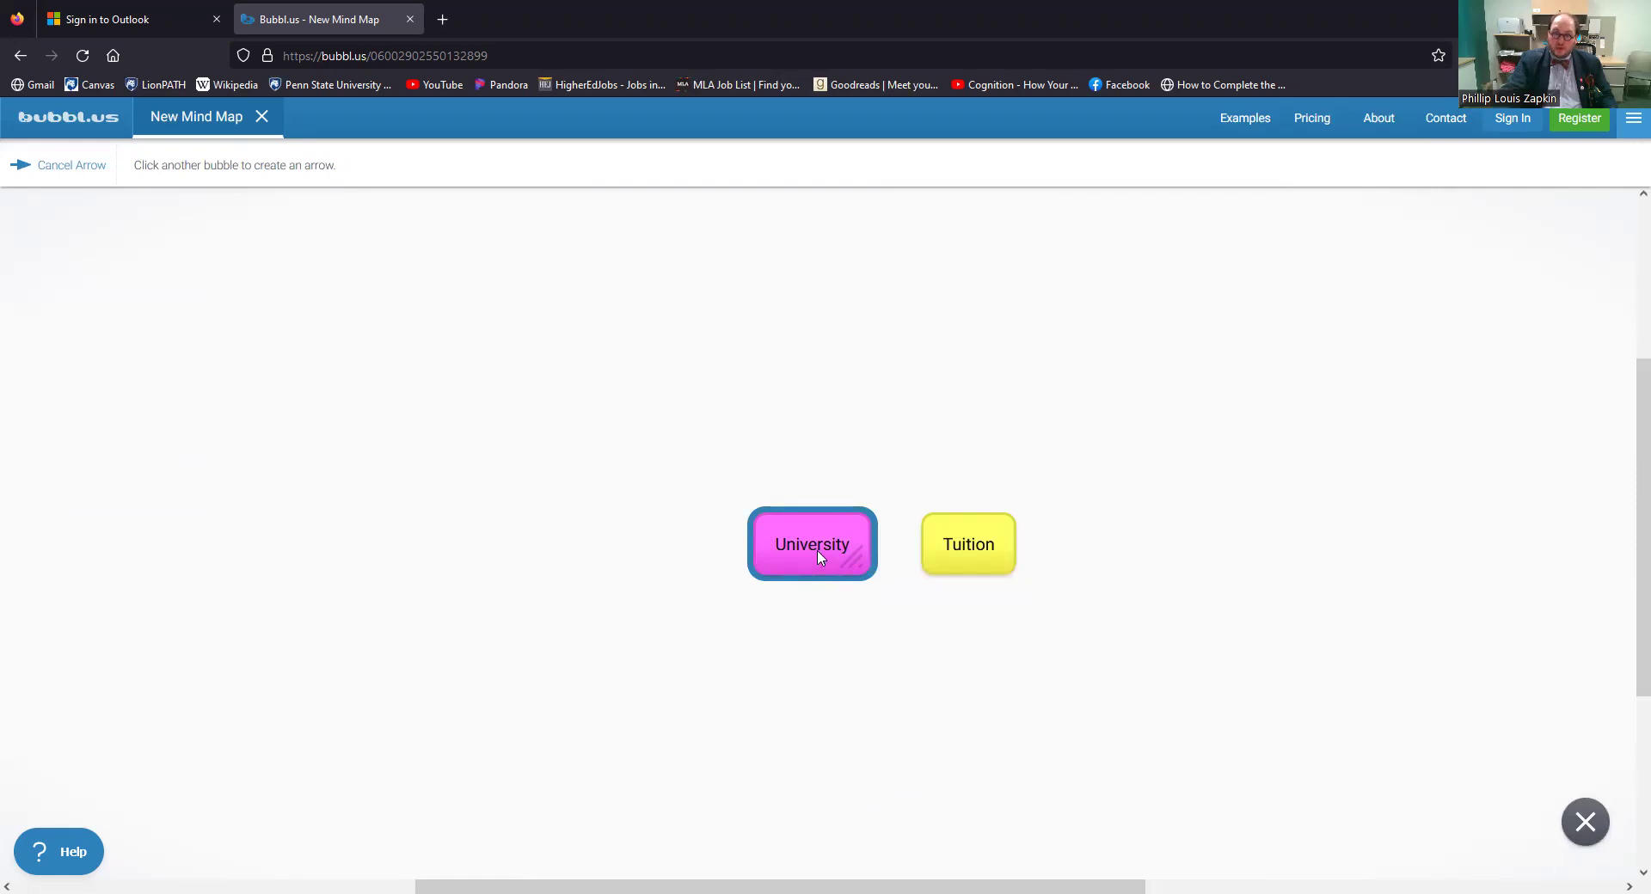
- End the University arrow on Tuition and add a new empty bubble below Tuition
left_click(984, 557)
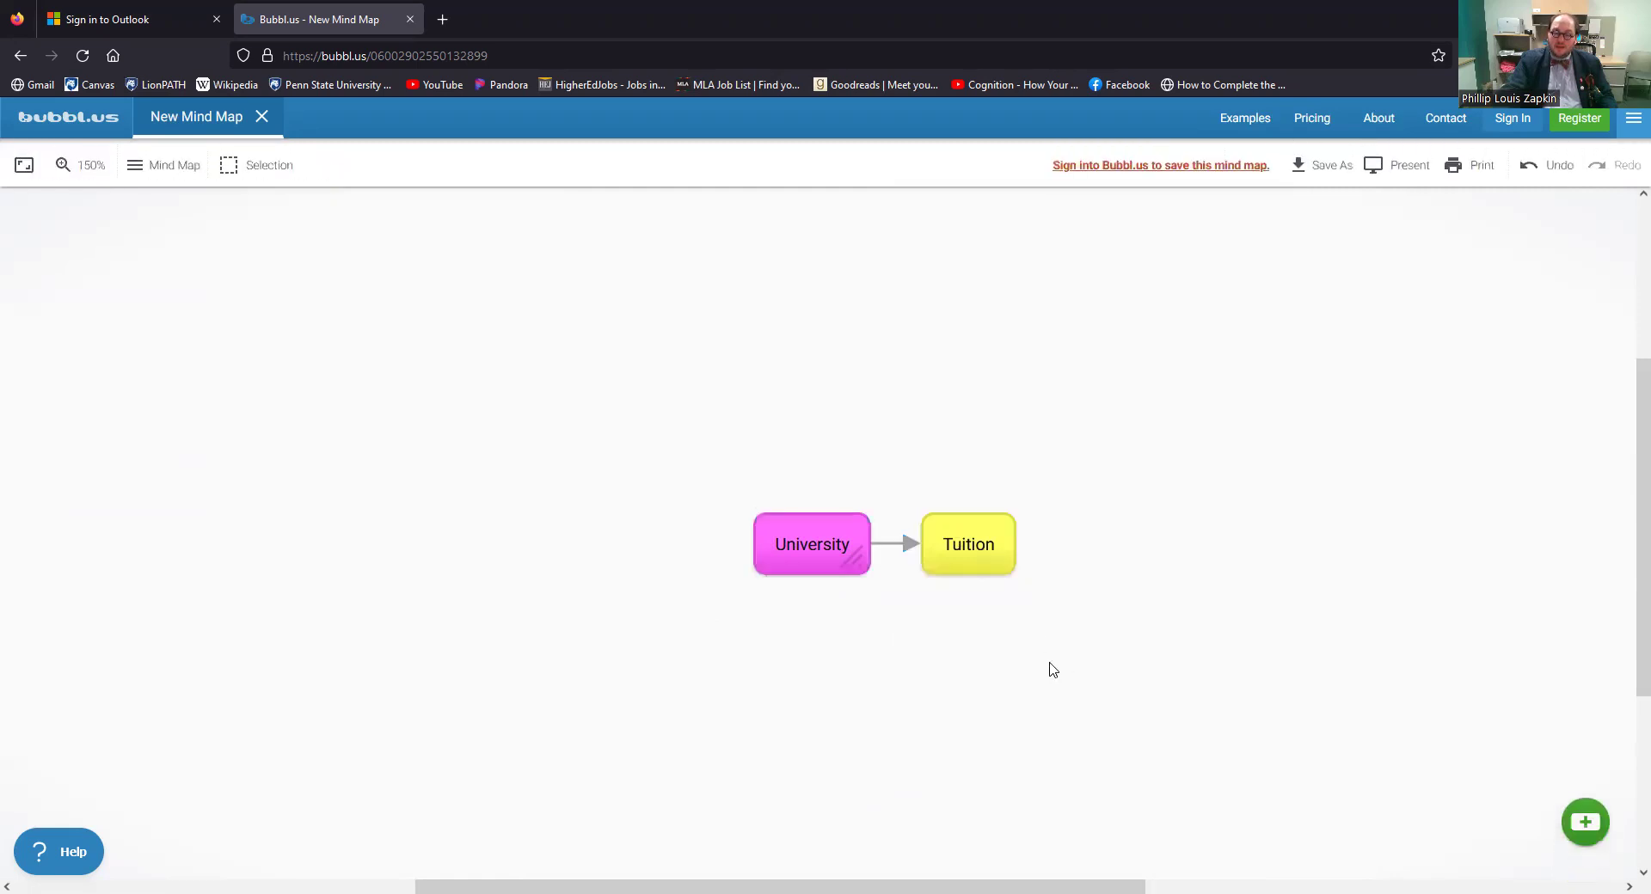
left_click(988, 555)
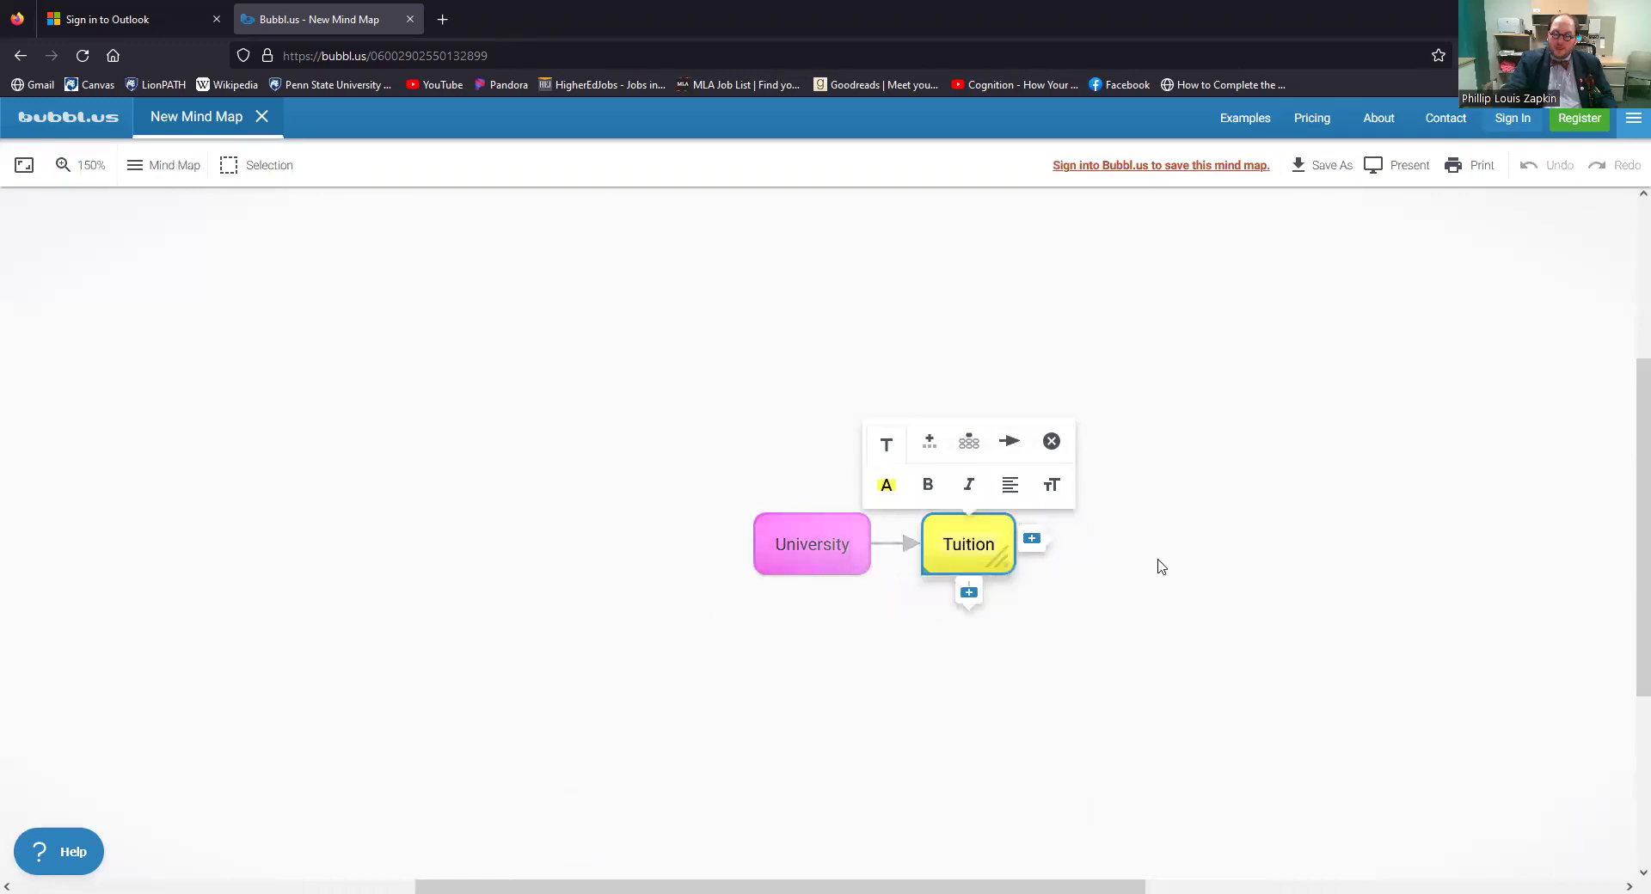
left_click(968, 451)
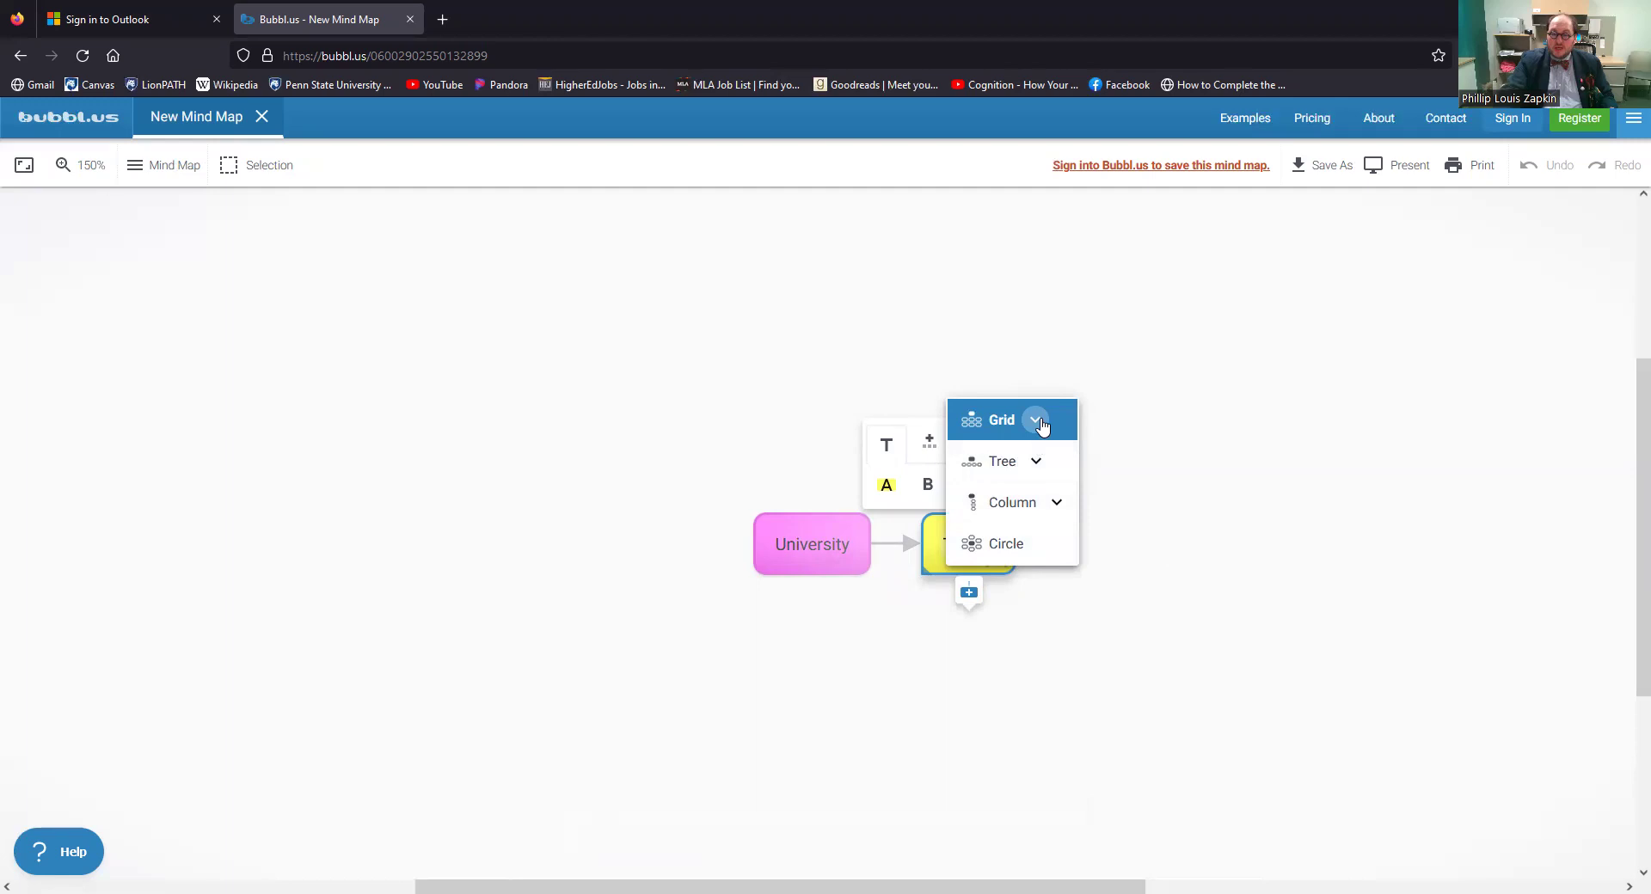
left_click(1126, 569)
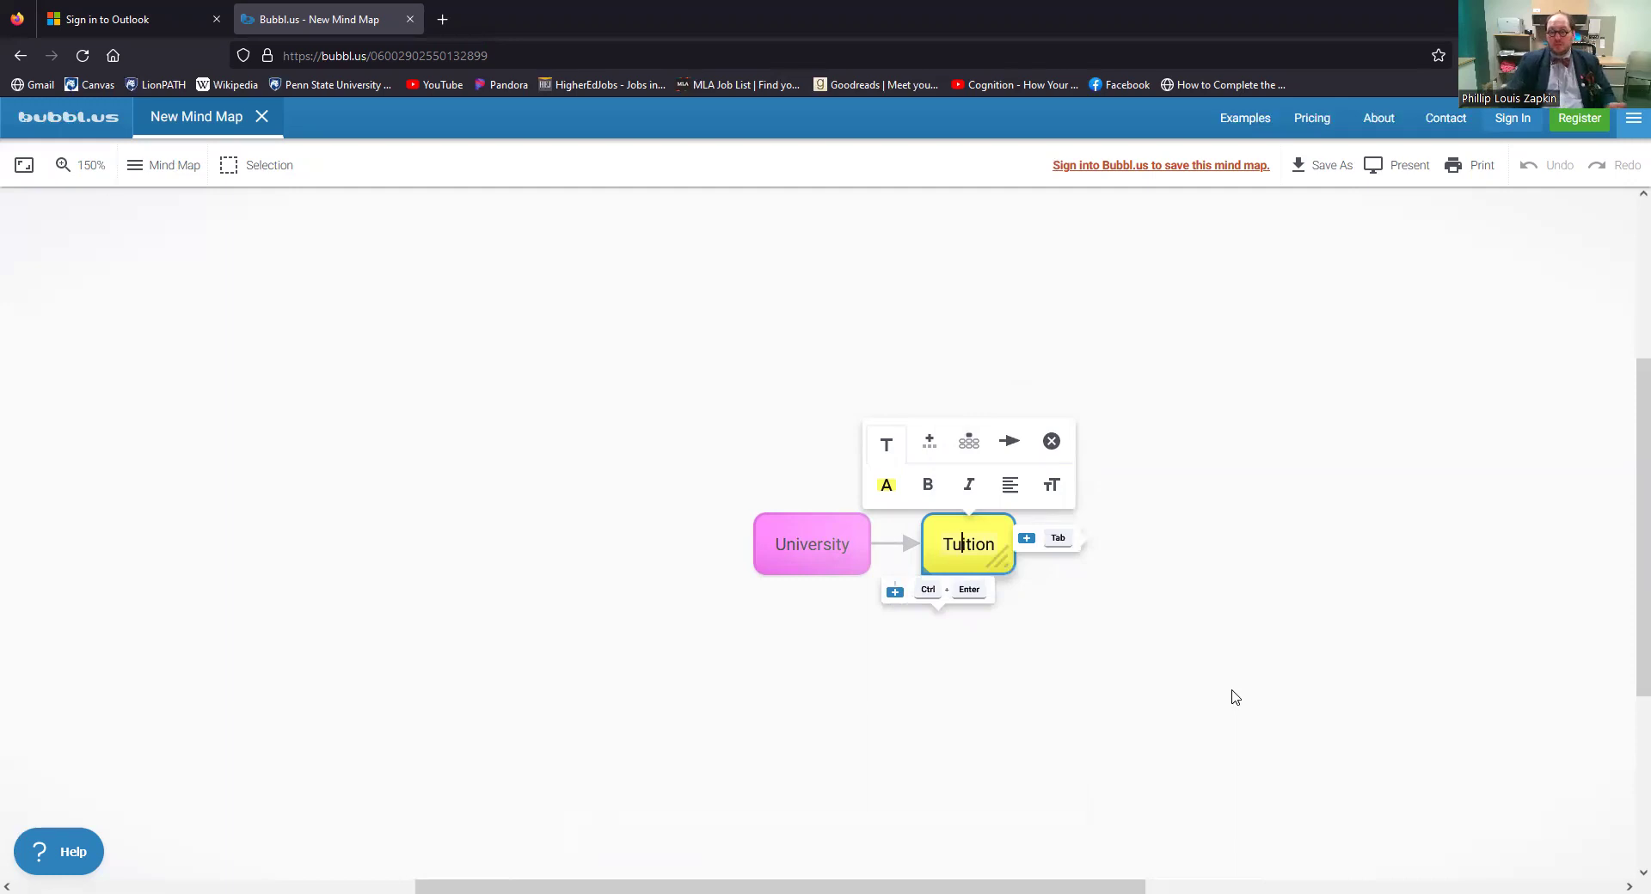
left_click(943, 593)
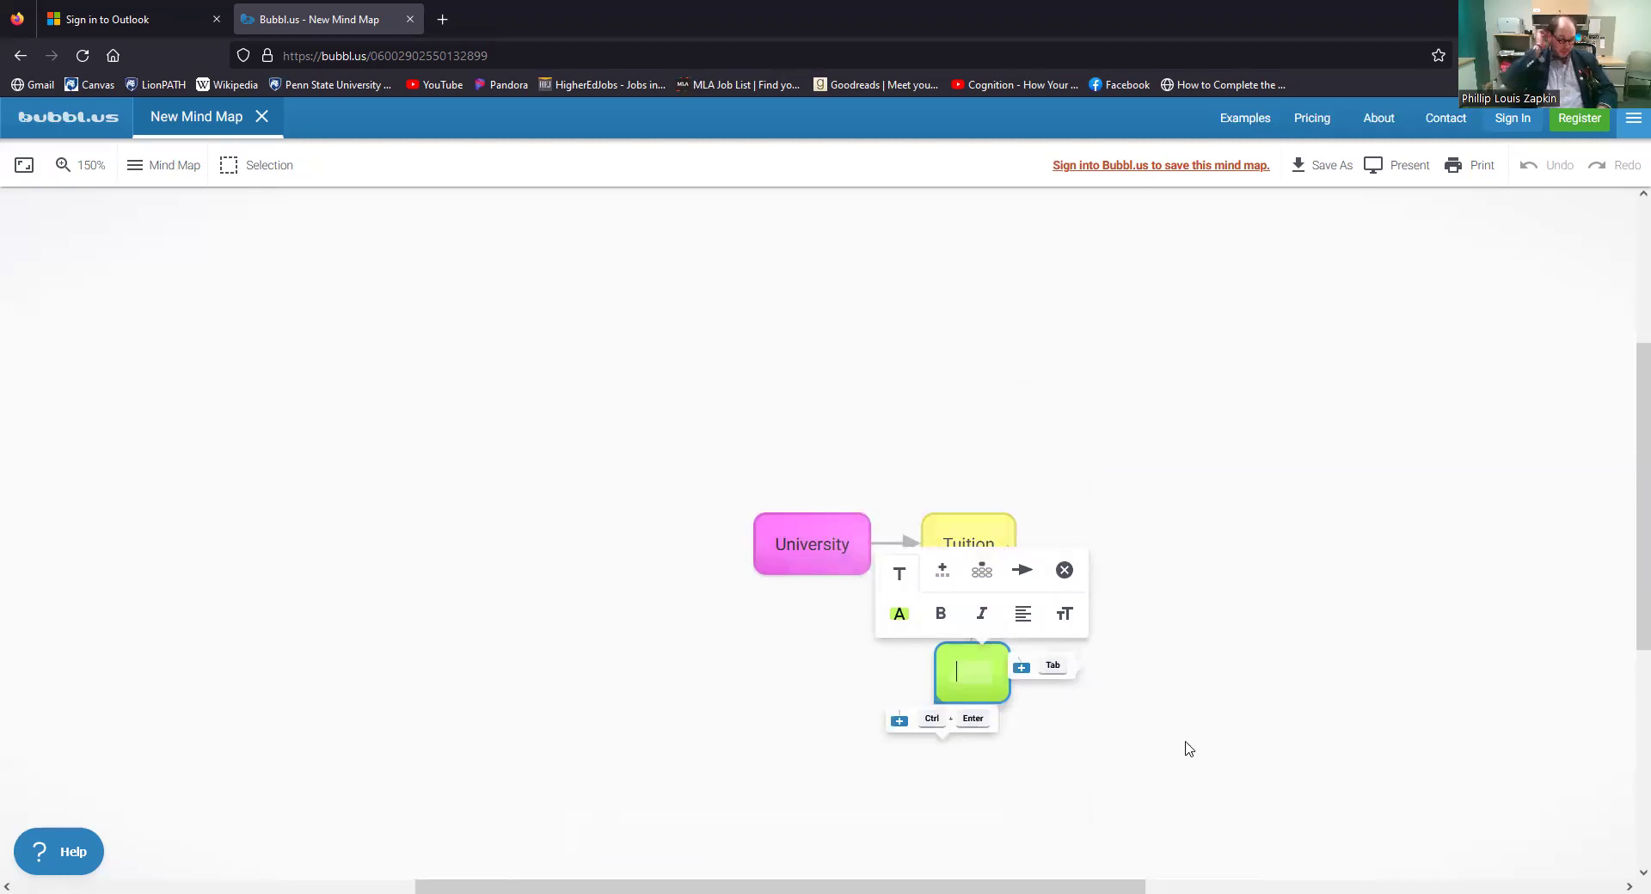
- Name Tuition's children 'In-State', 'Out-of-State' and 'Student Debt', nudging Student Debt right
type("In-State")
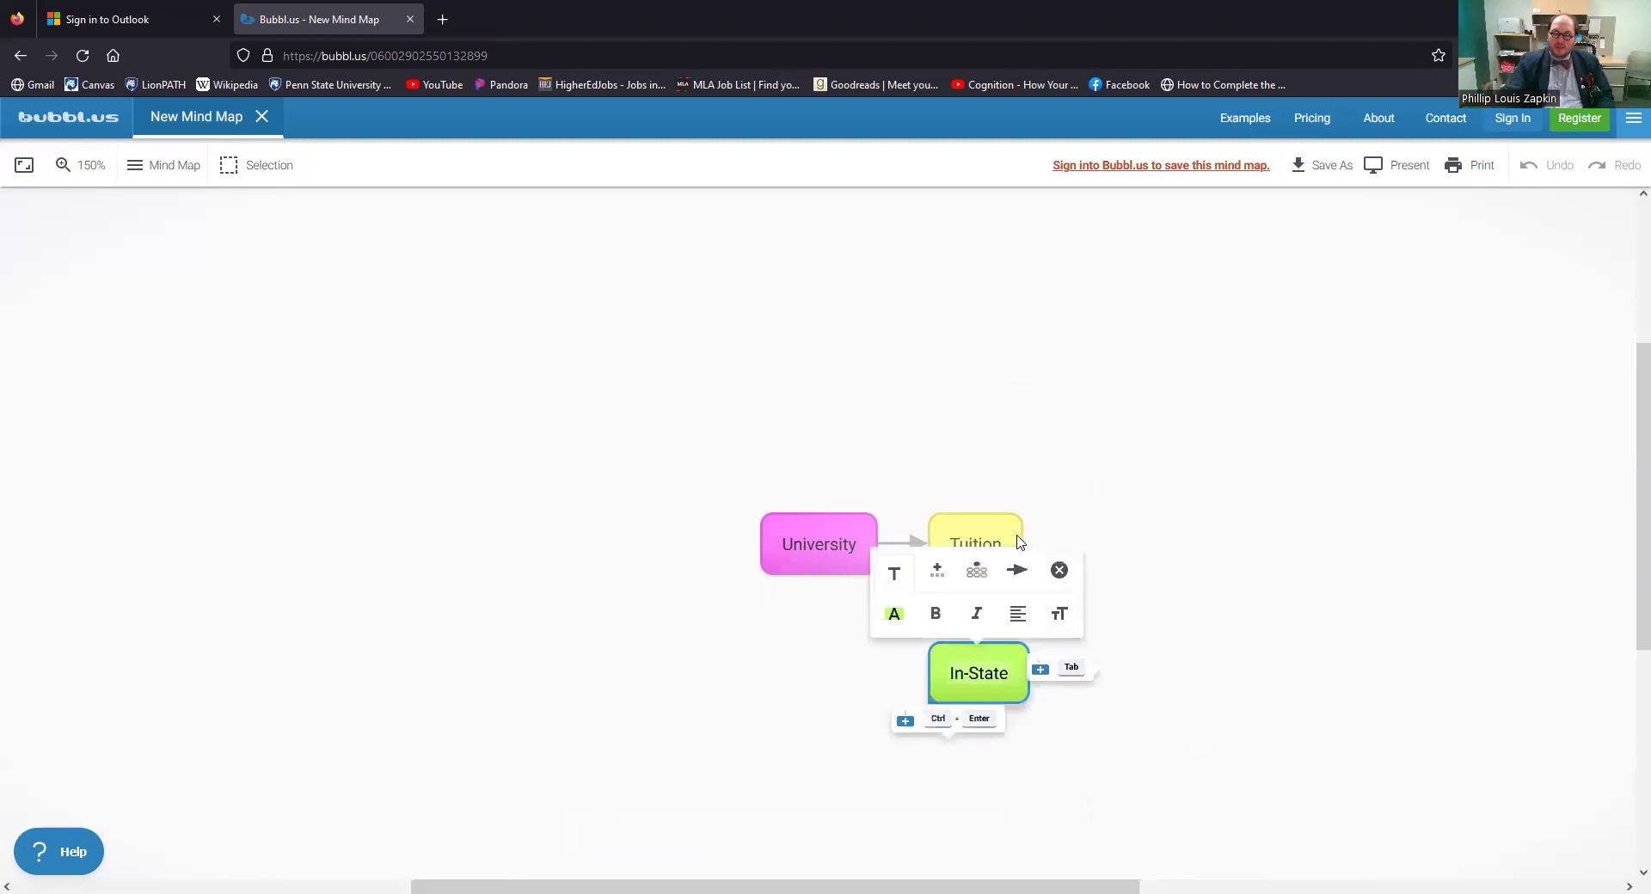
left_click(968, 544)
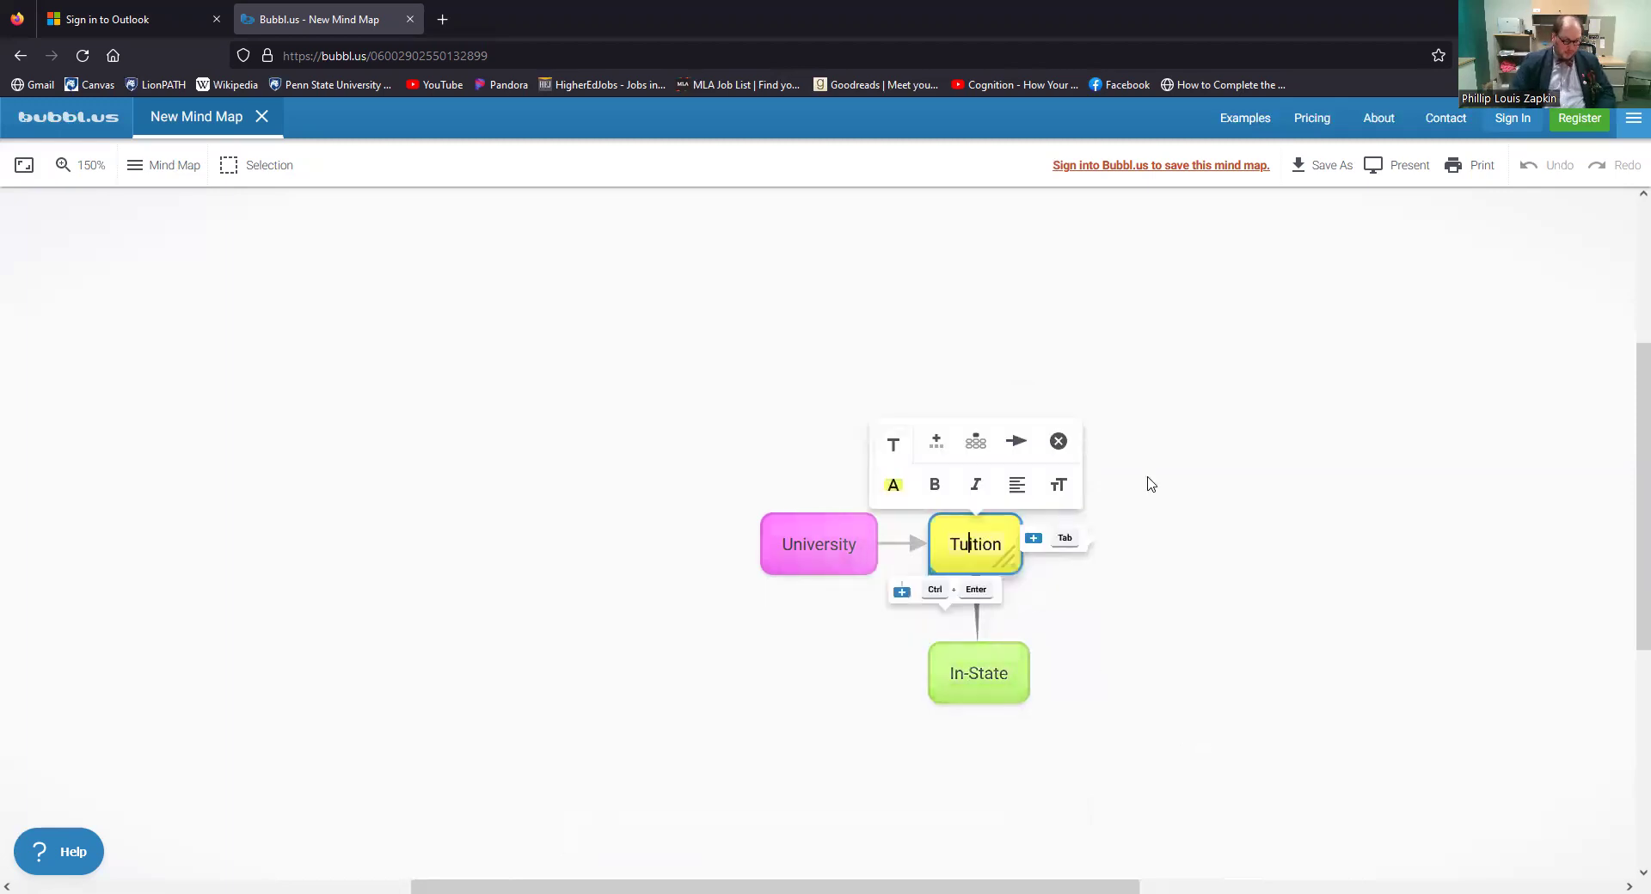
key("ctrl+Return")
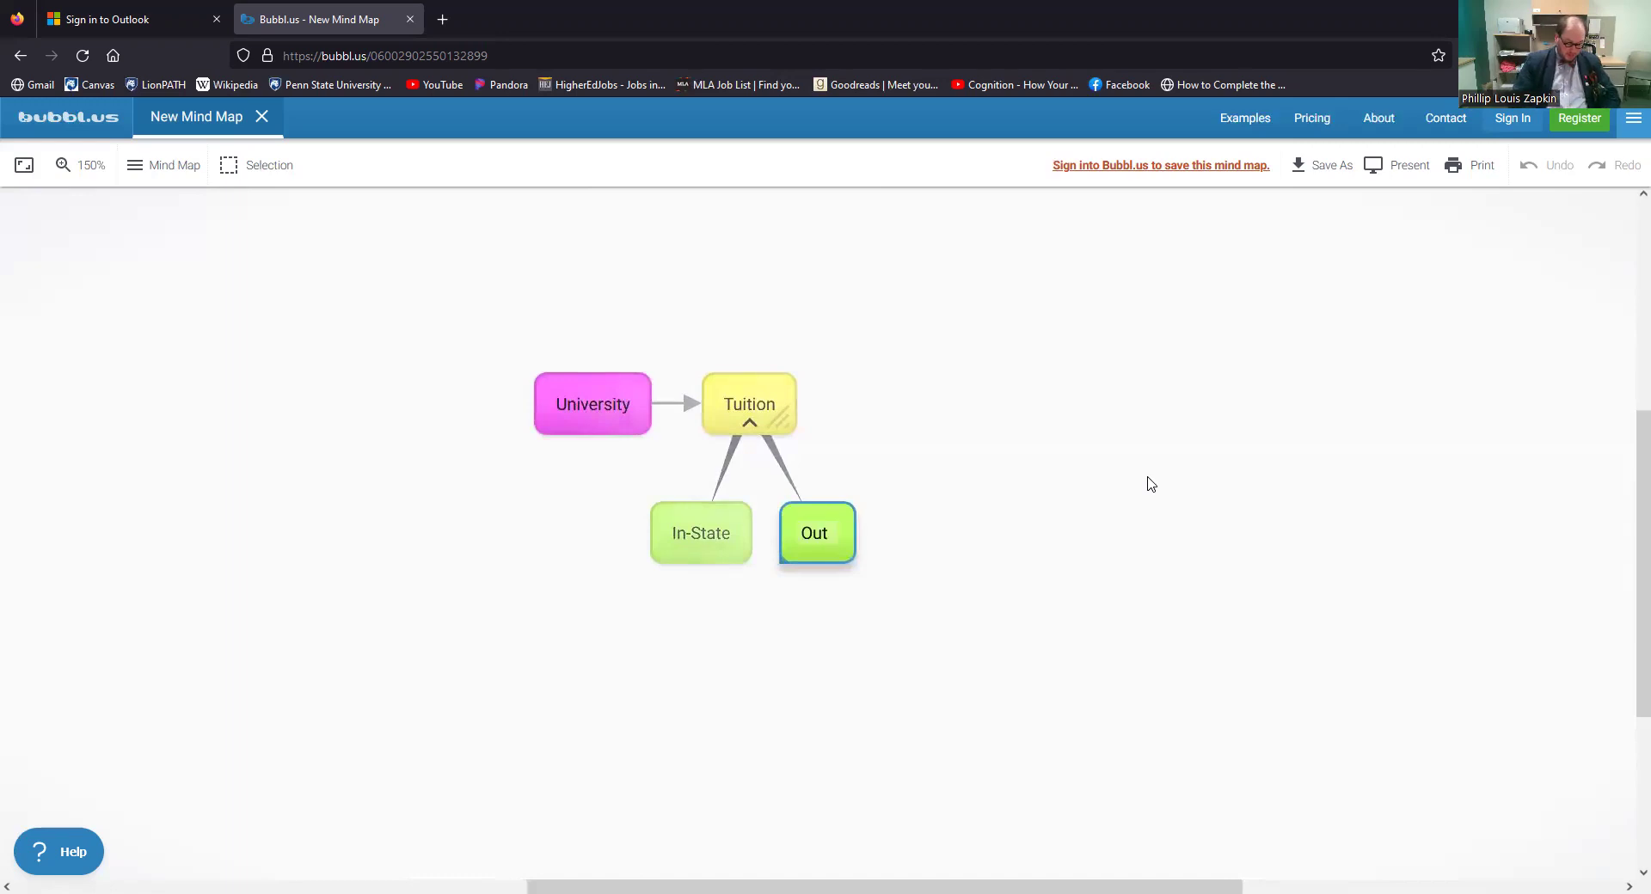
type("Out-of-State")
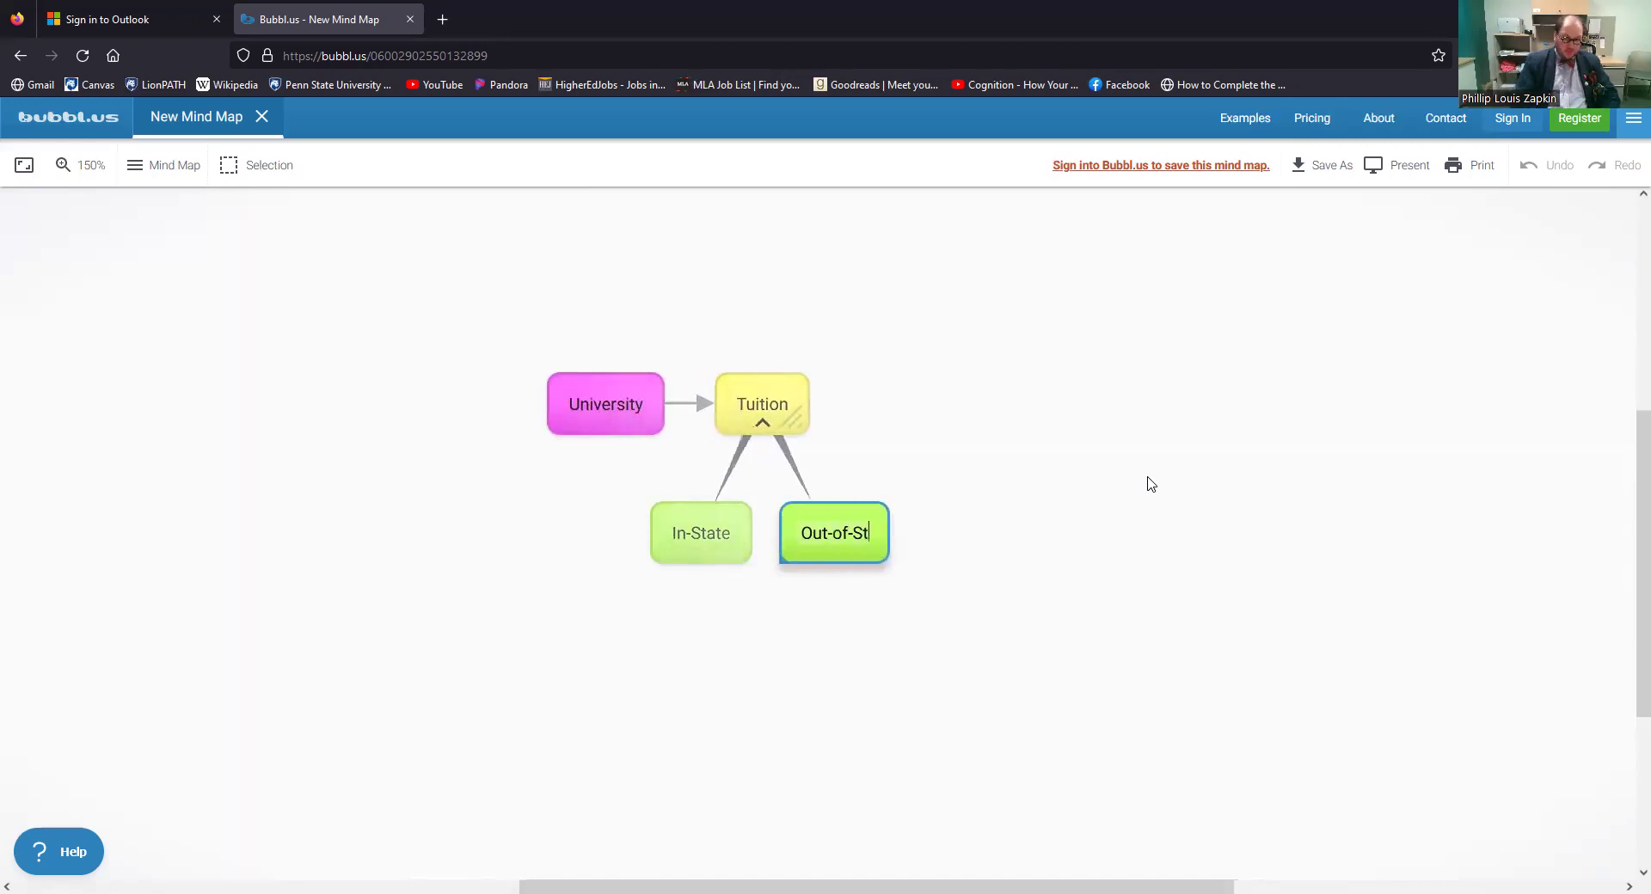
left_click(770, 392)
key("ctrl+Return")
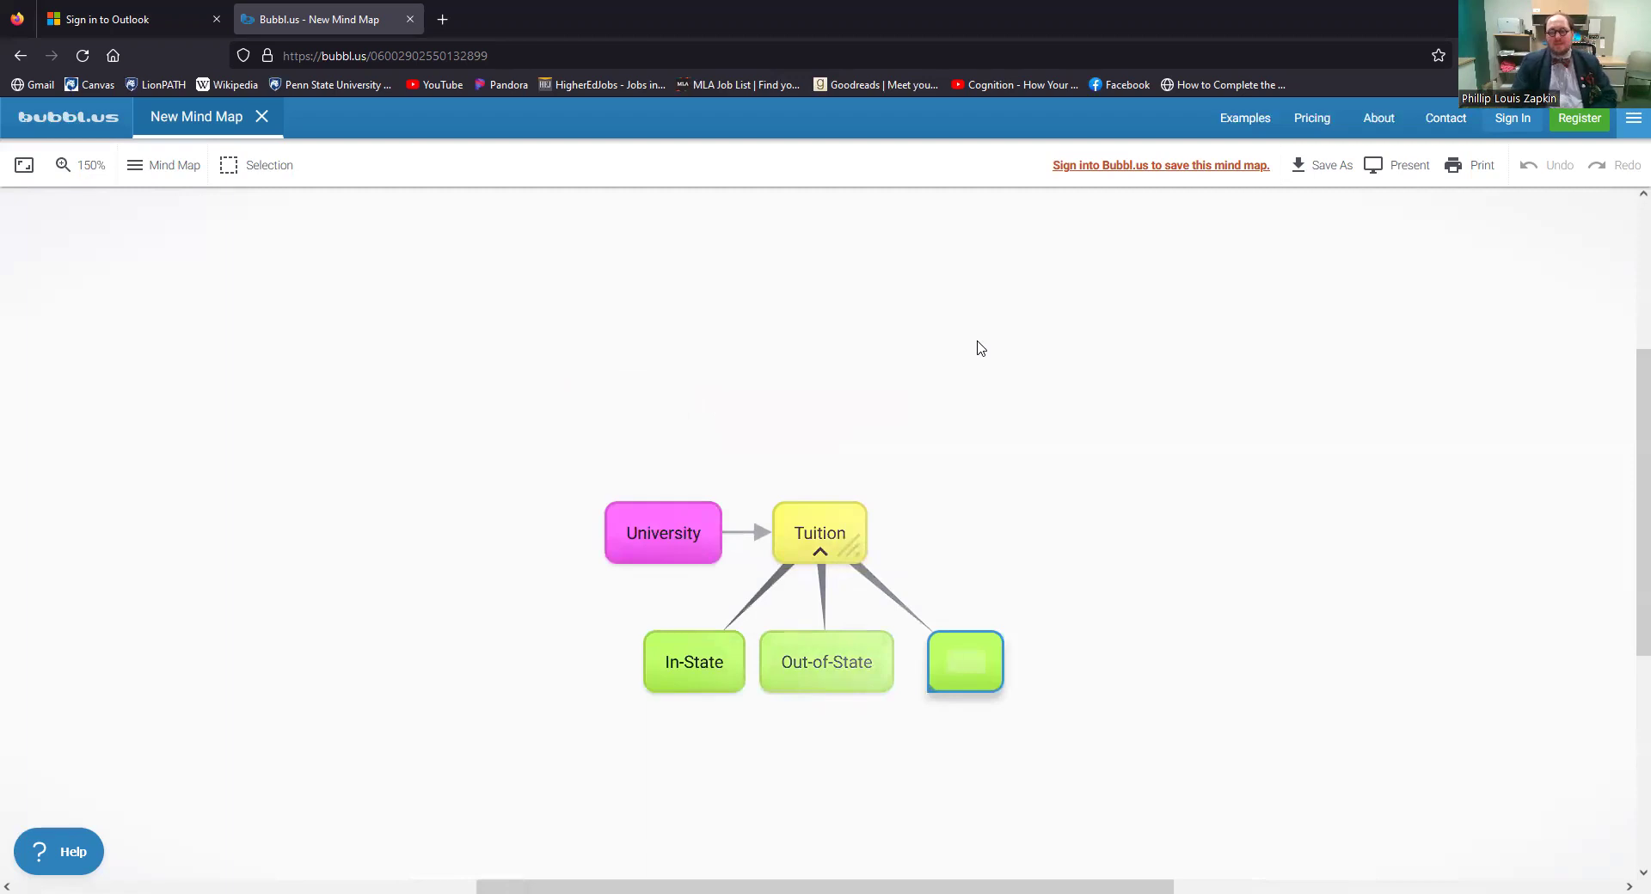
type("S")
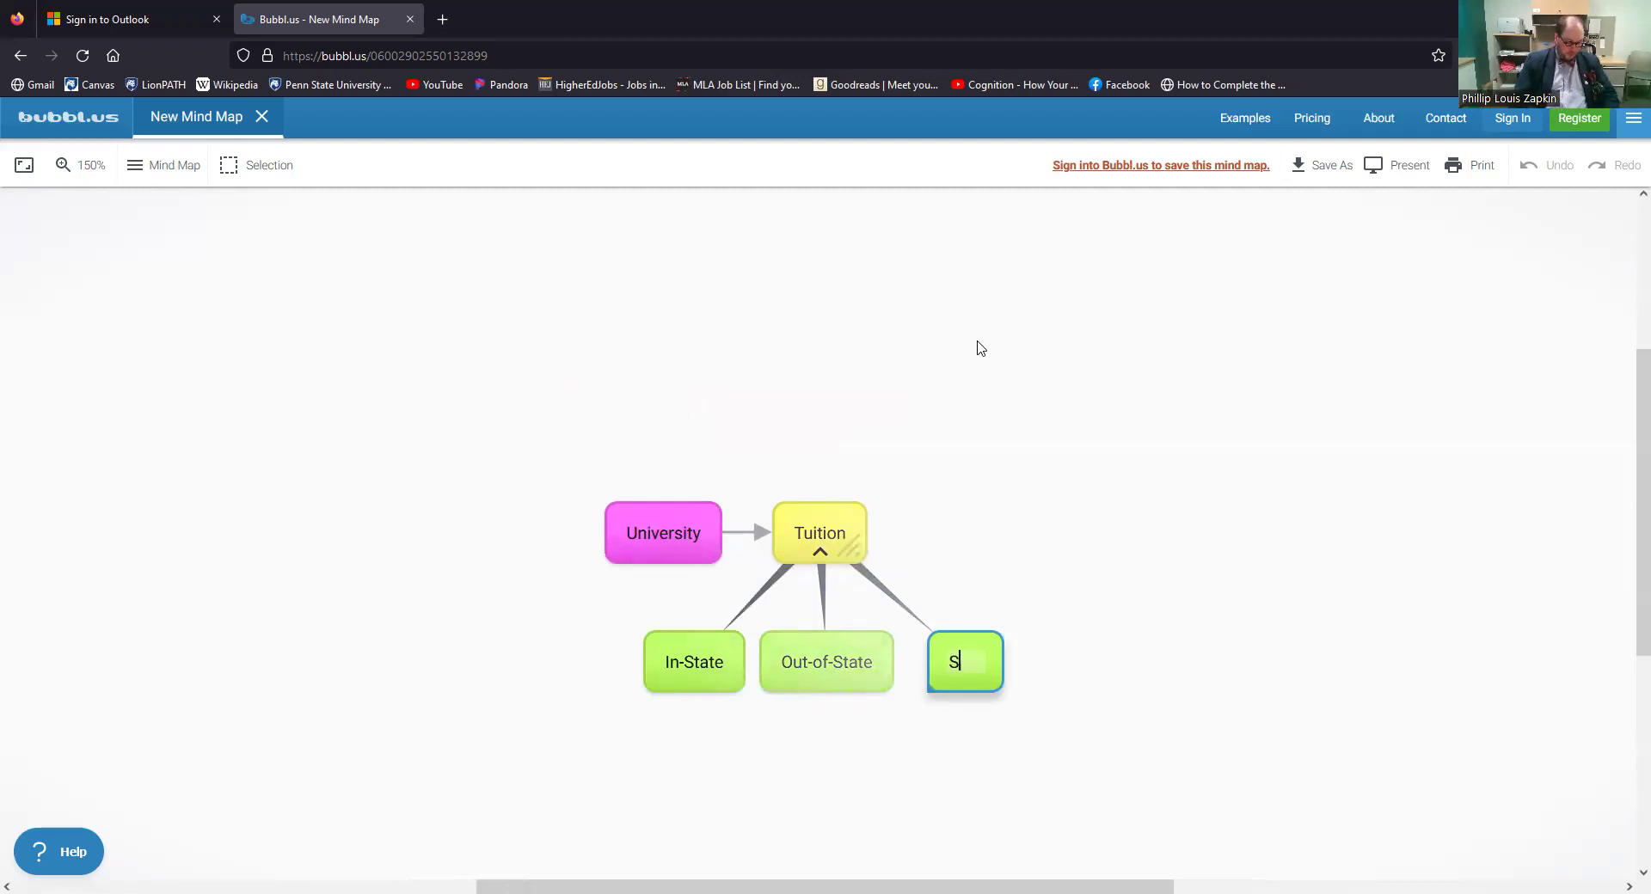
type("tudent Debt")
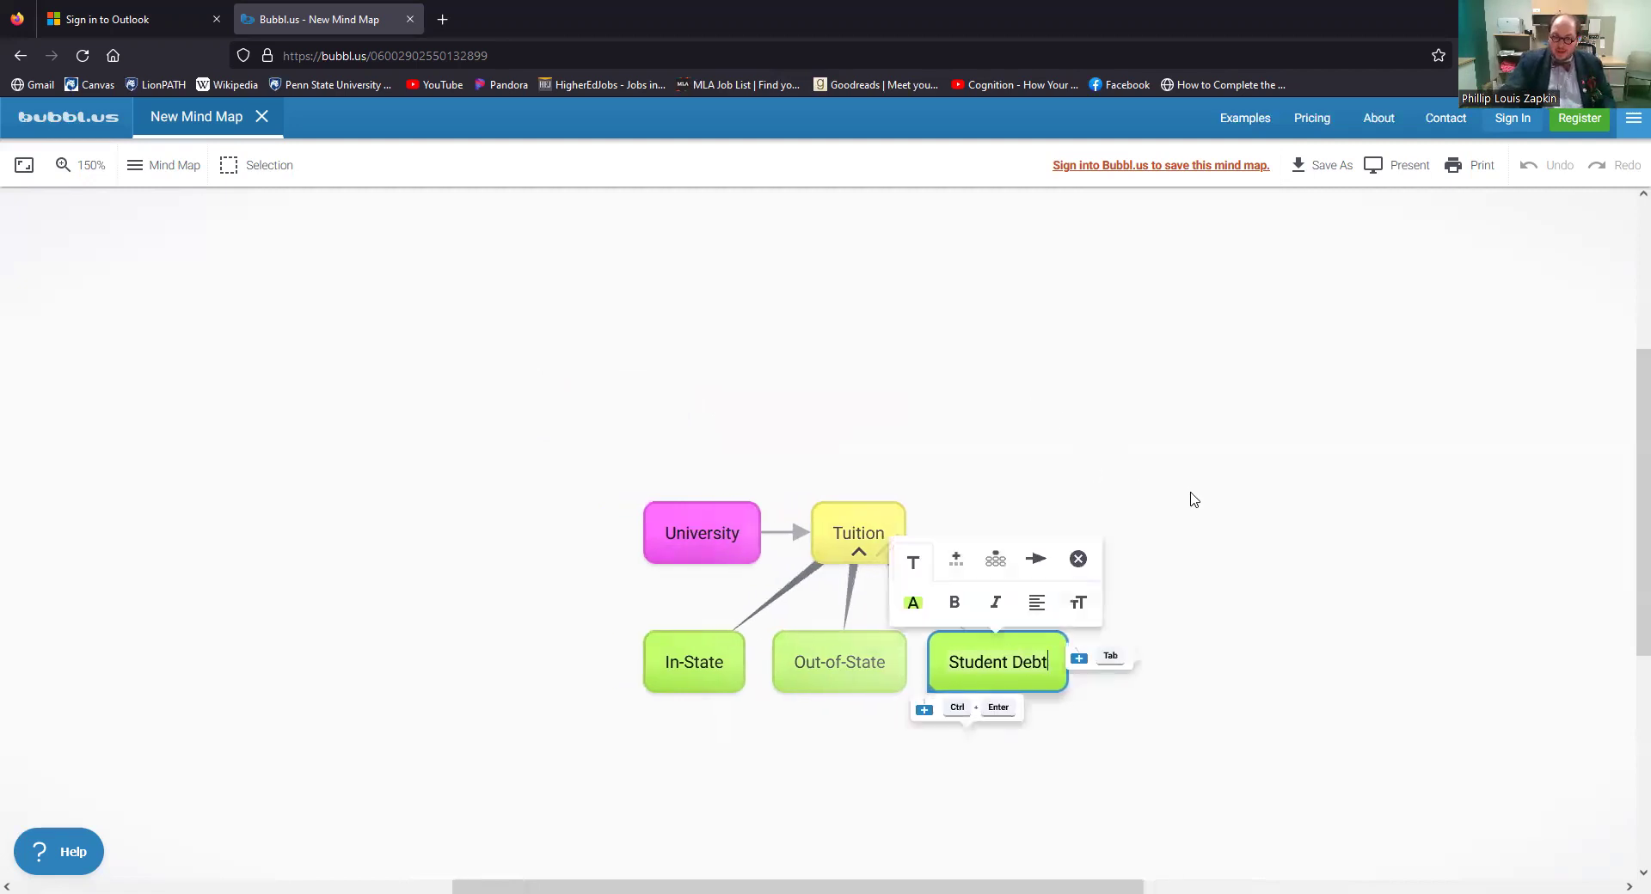
left_click(1131, 608)
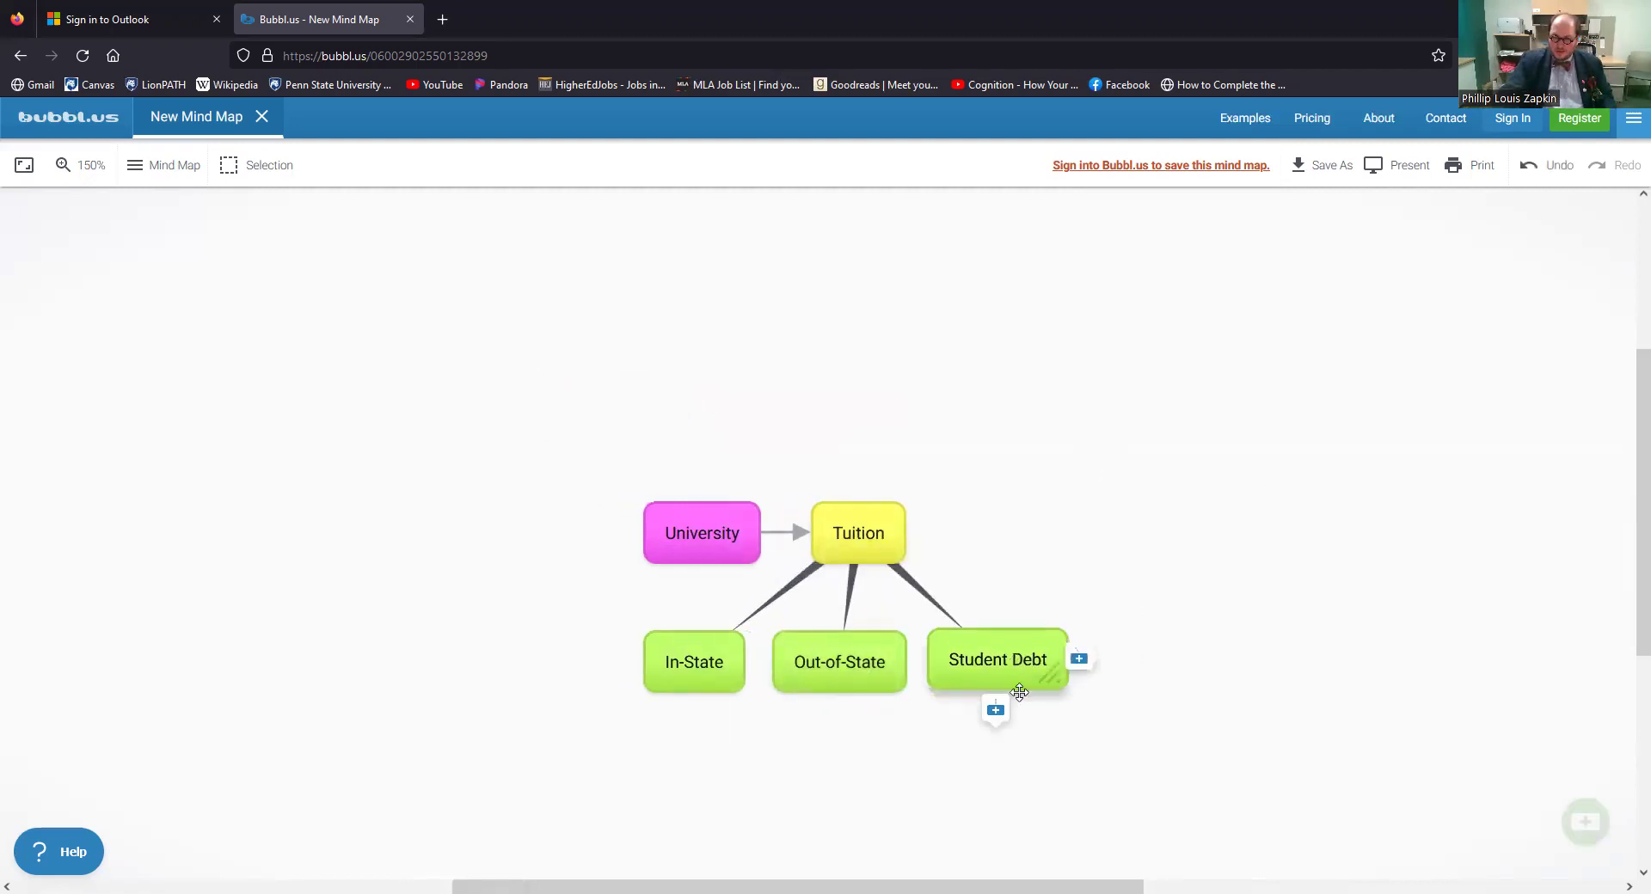
left_click_drag(1018, 692, 1032, 659)
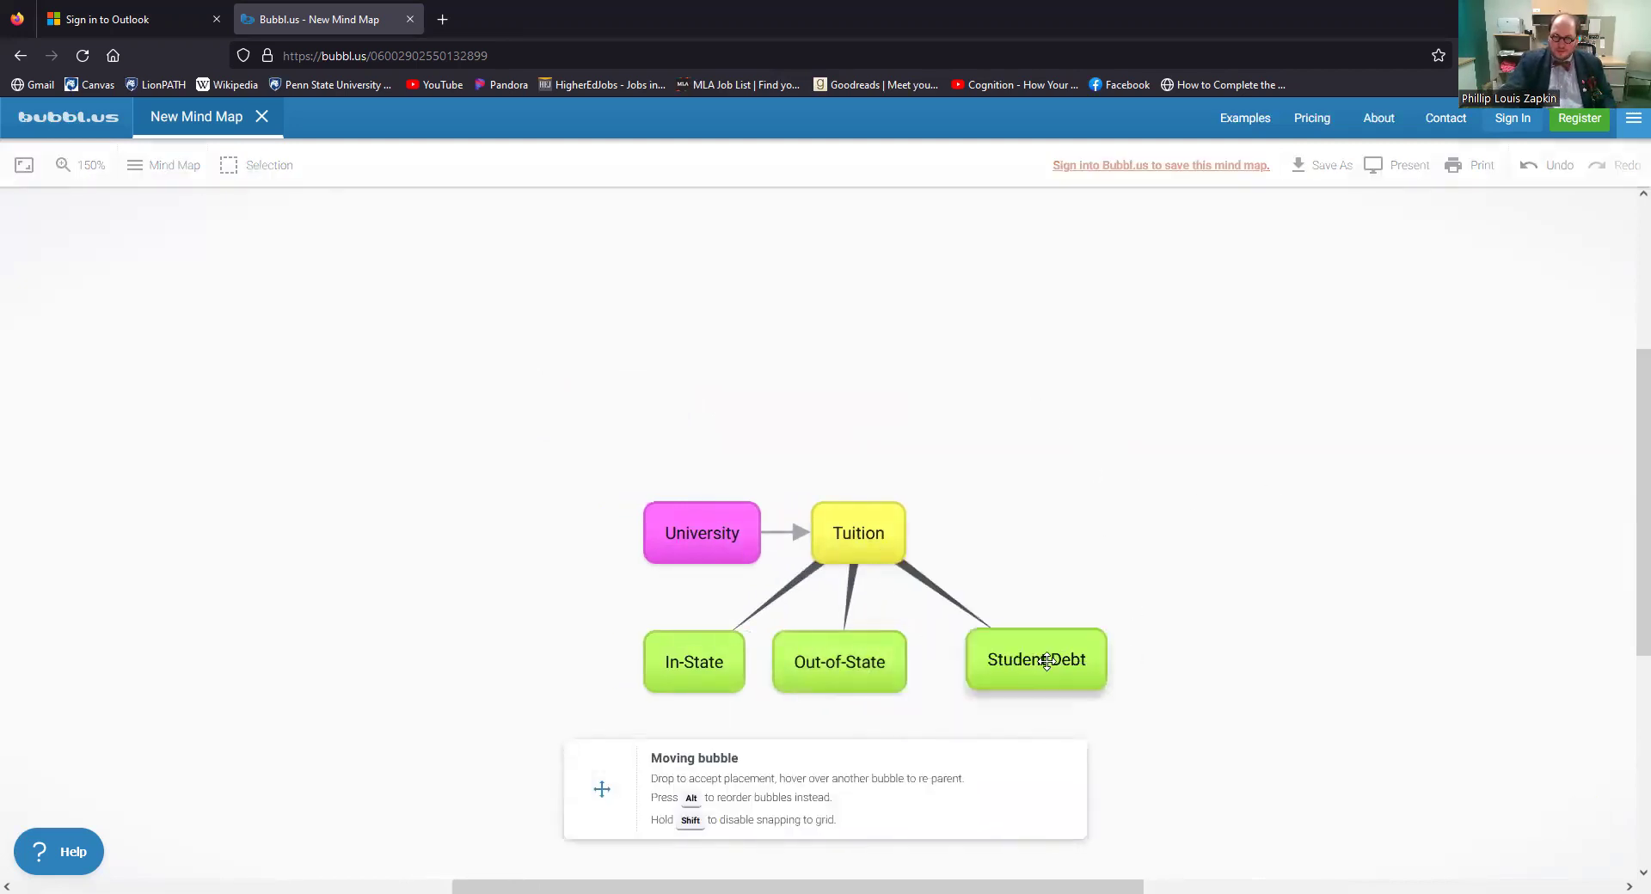
left_click(875, 538)
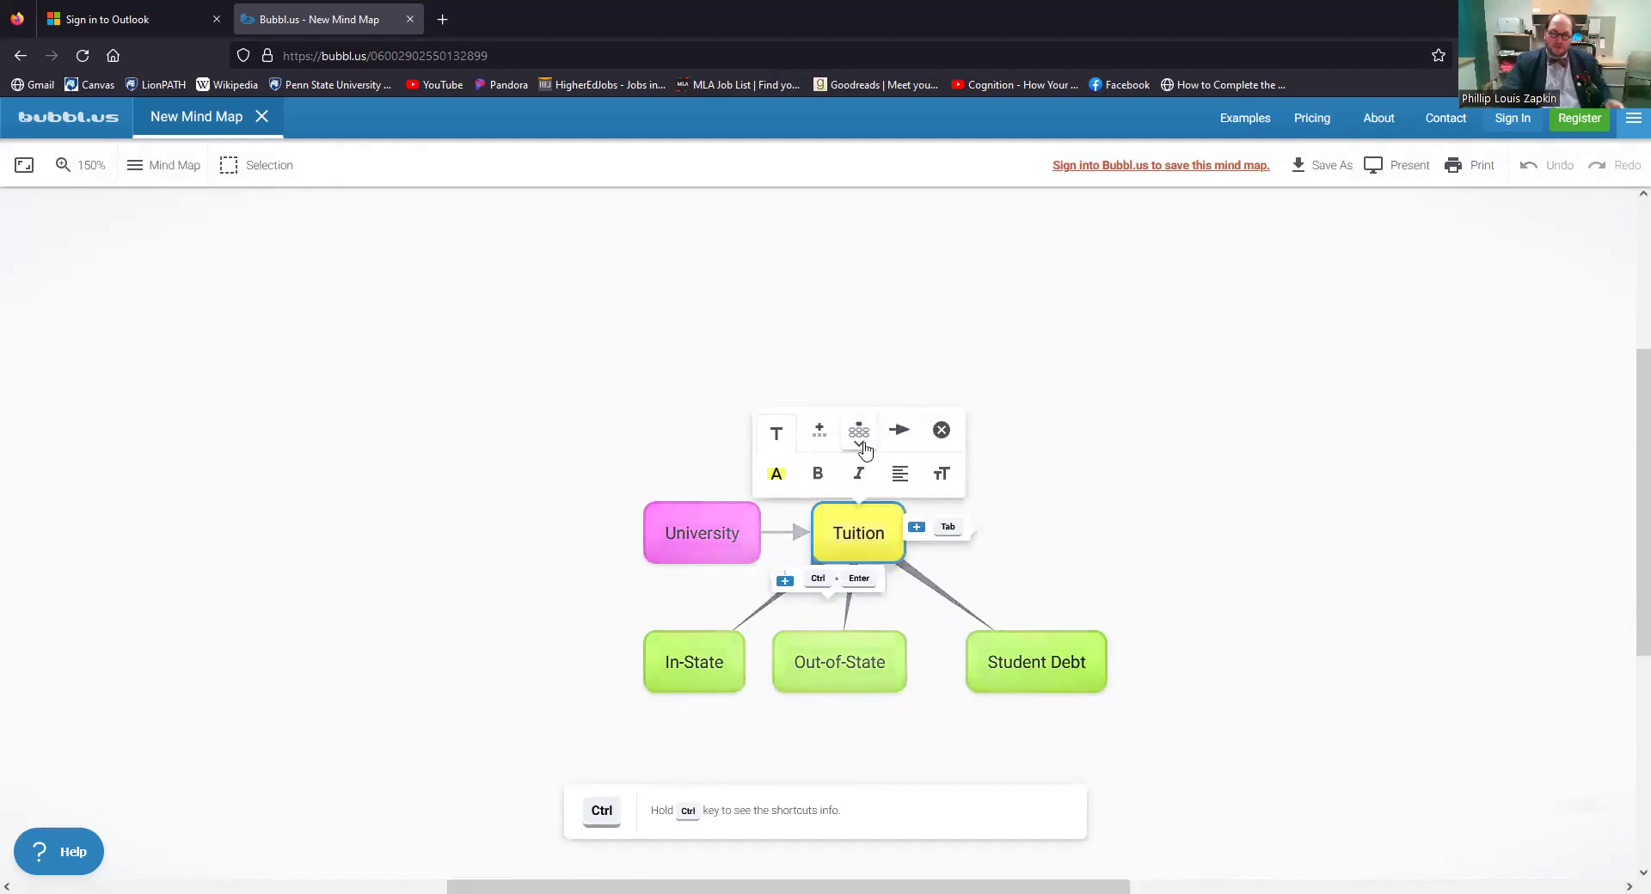
- Try Tree and Grid layouts and collapse/expand Tuition's children, settling on Tree
left_click(863, 446)
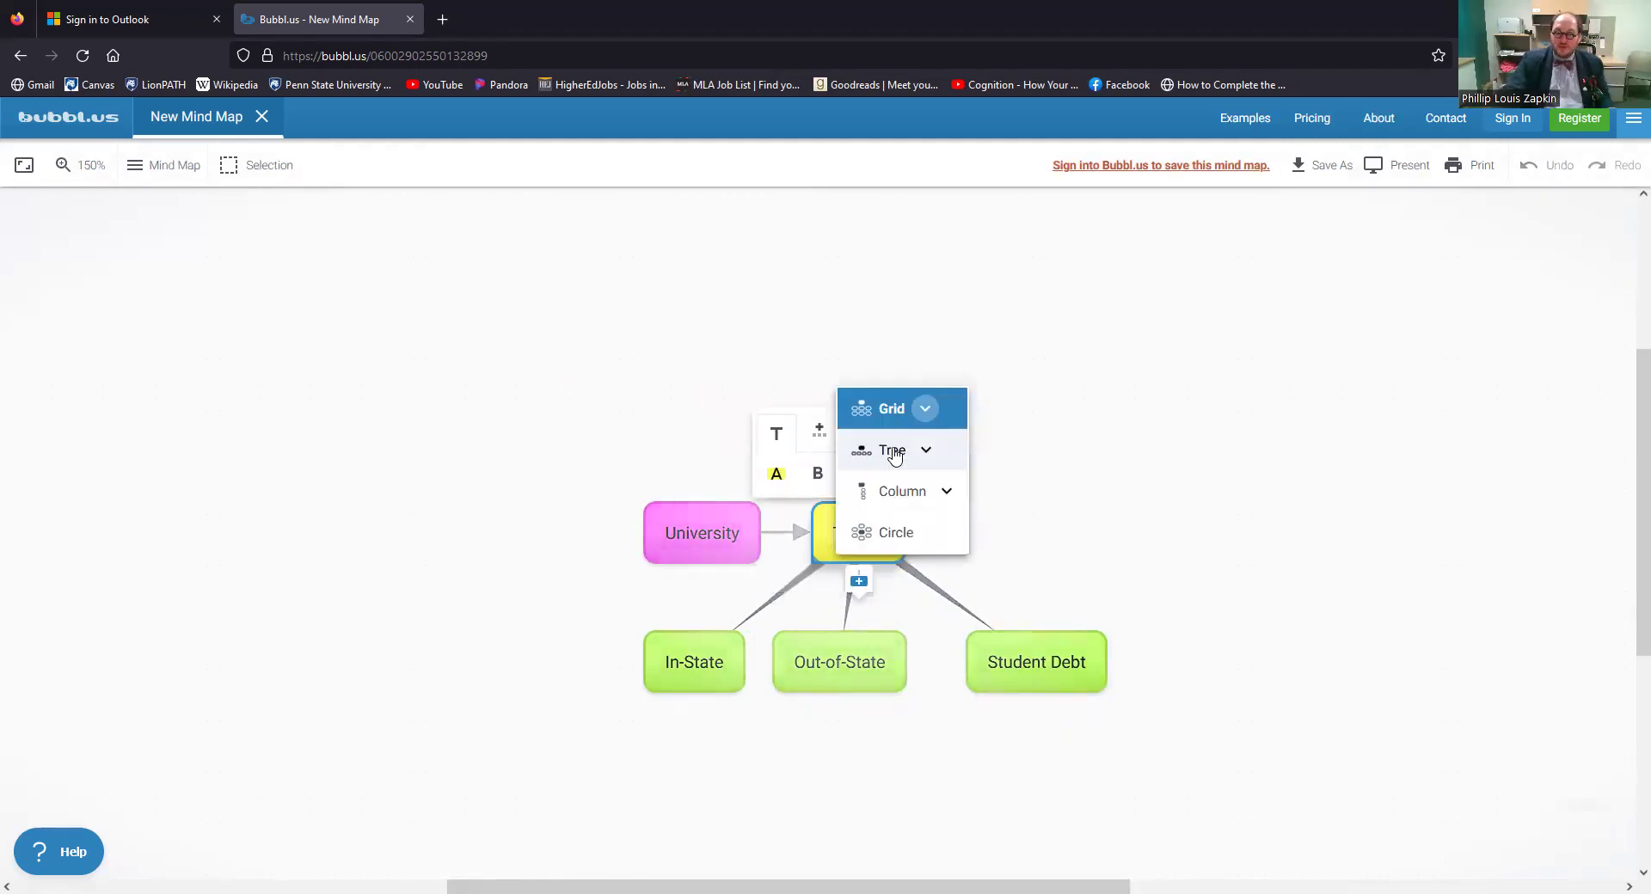
left_click(894, 453)
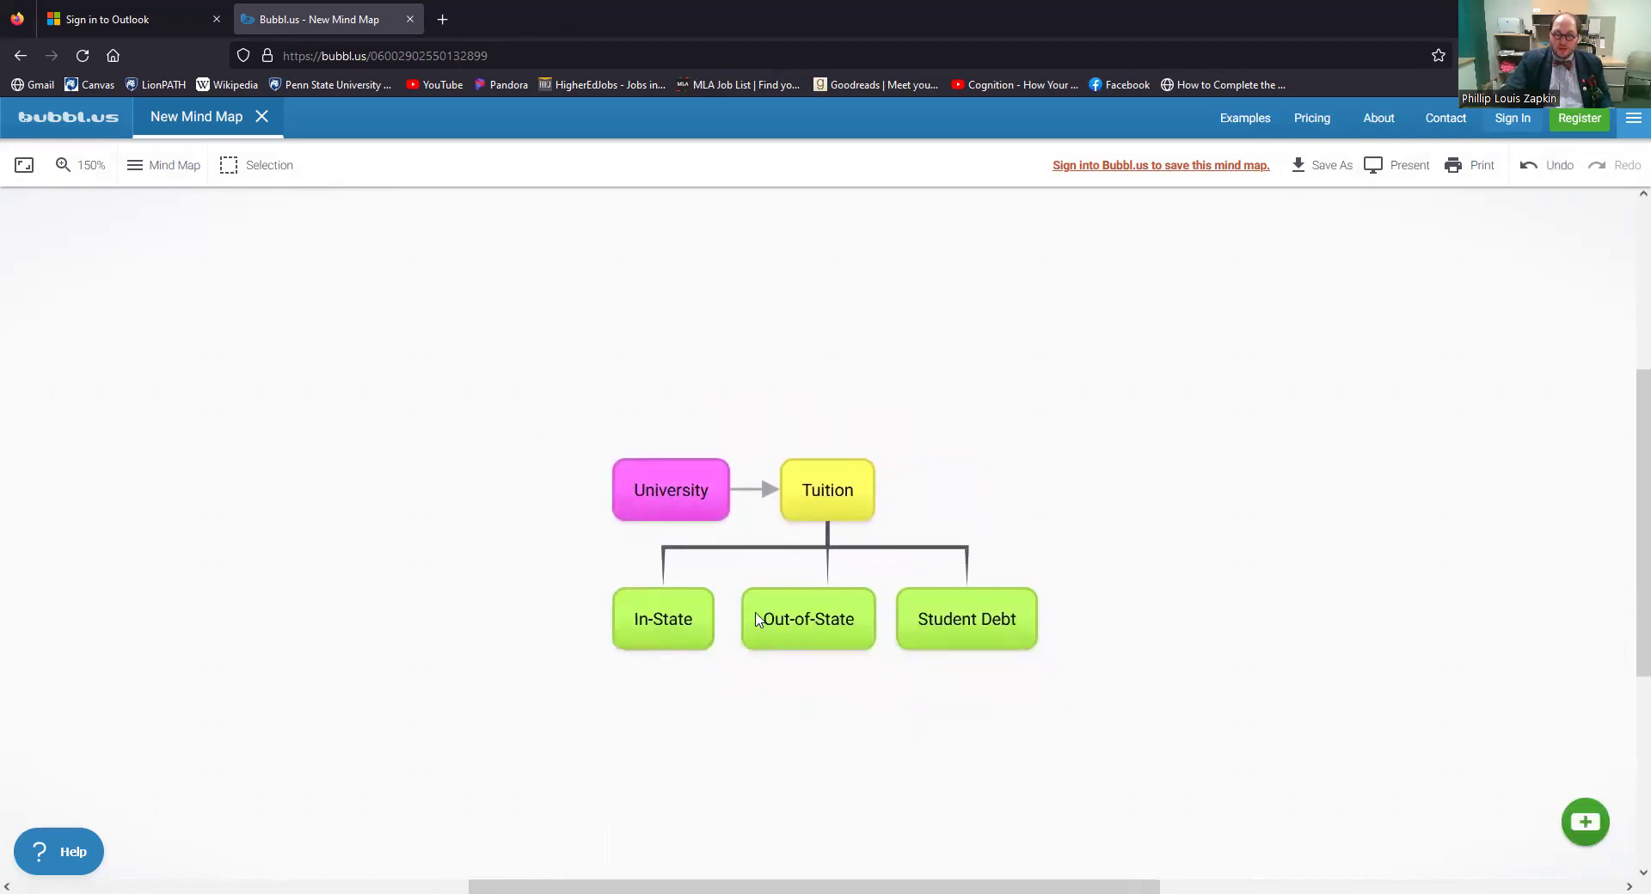
left_click(839, 499)
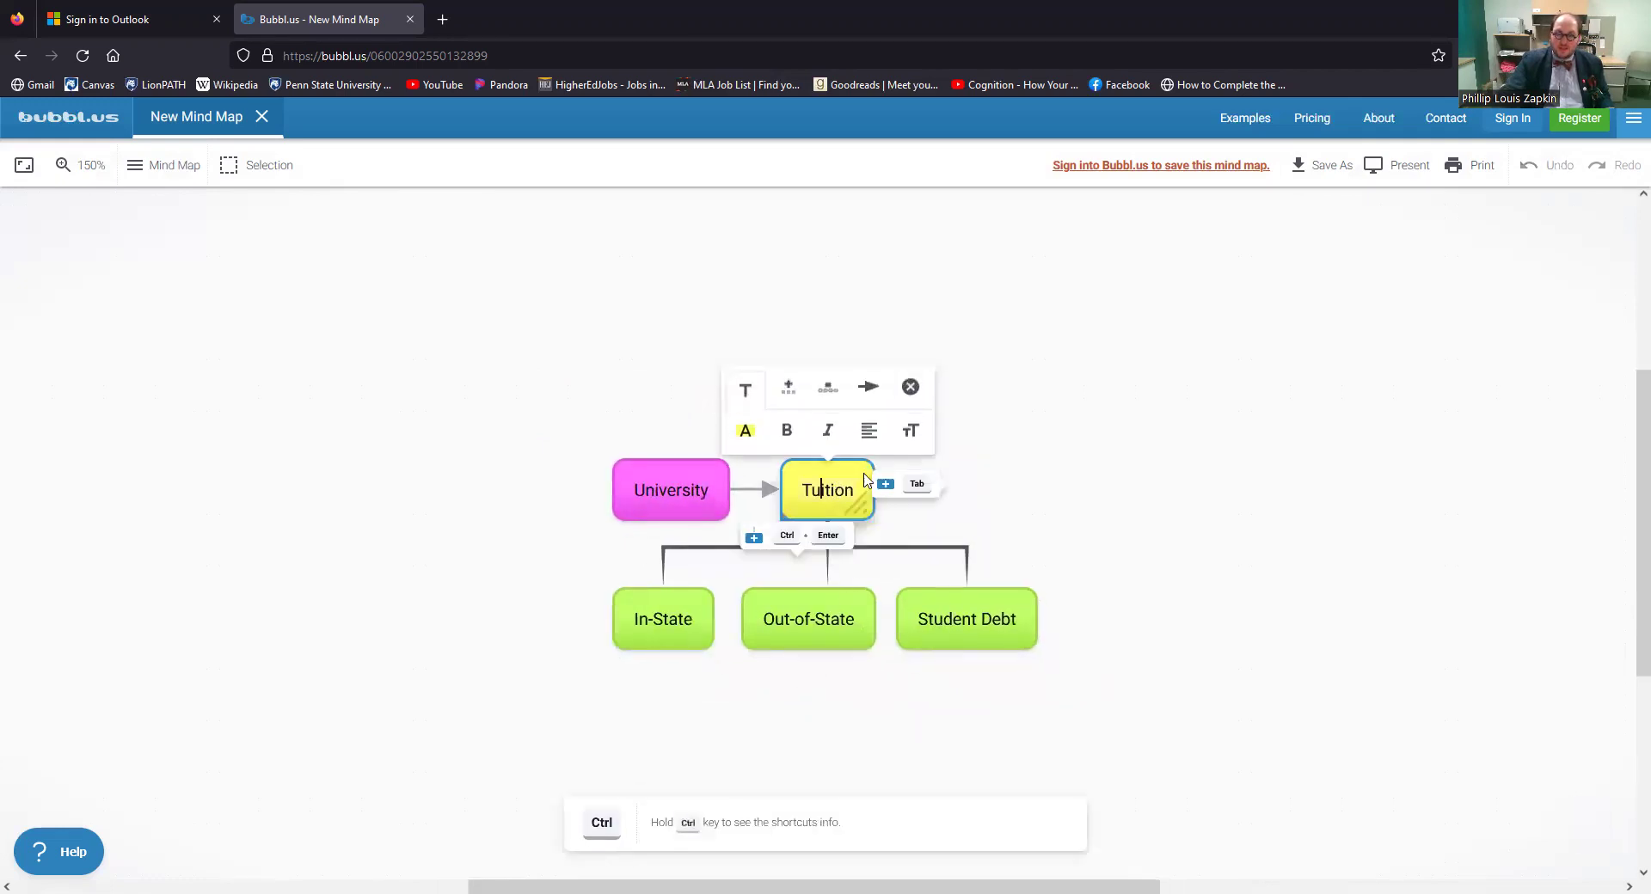
left_click(847, 410)
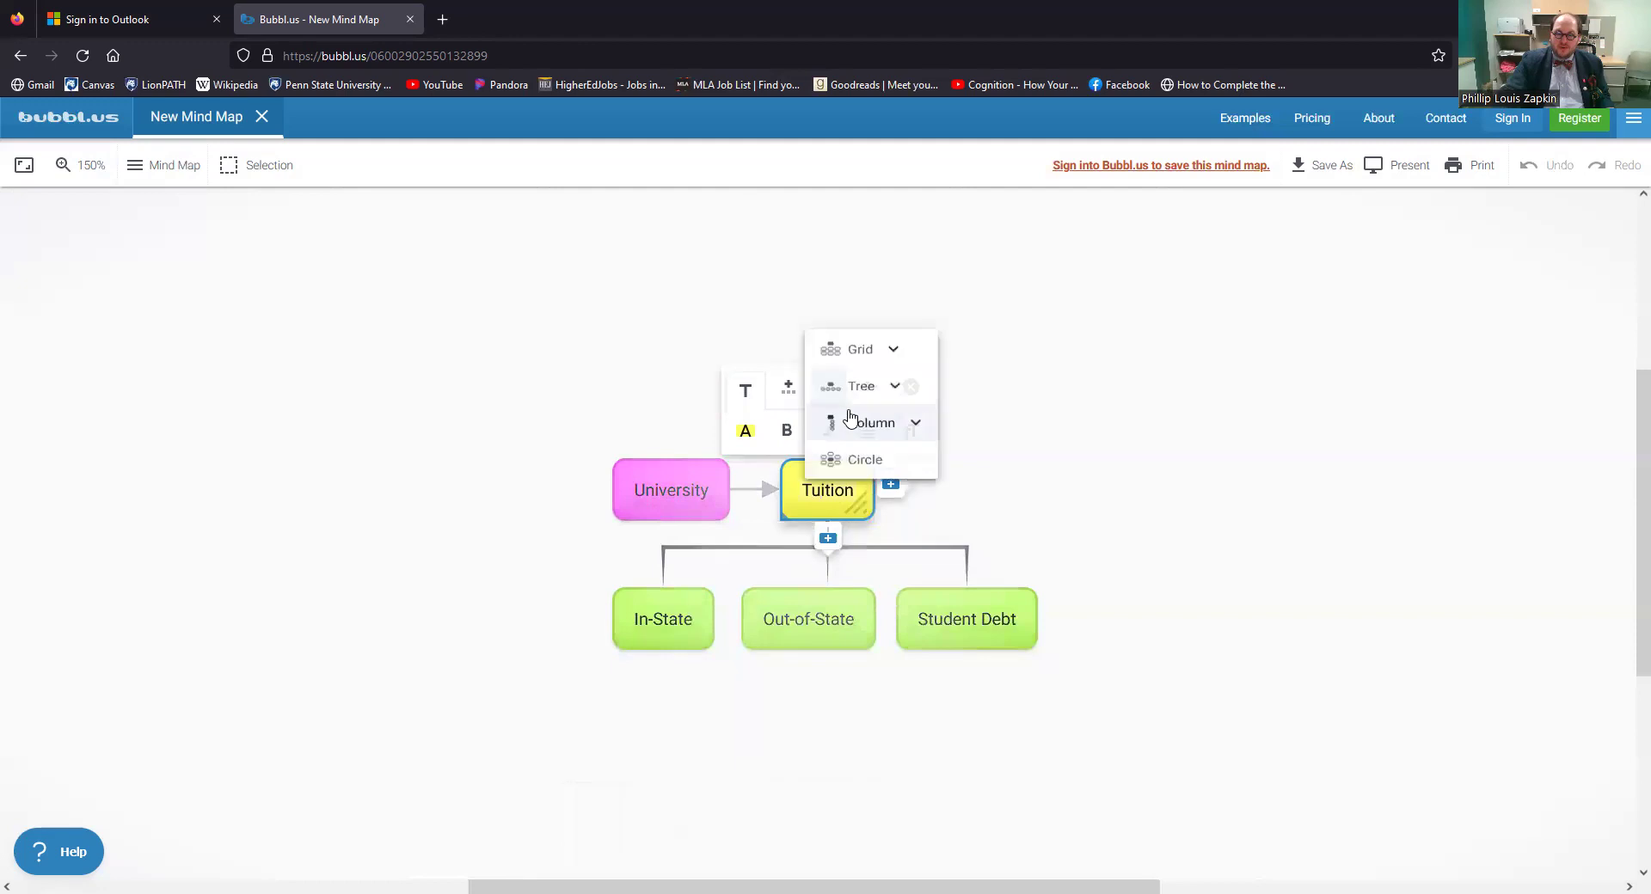
left_click(862, 346)
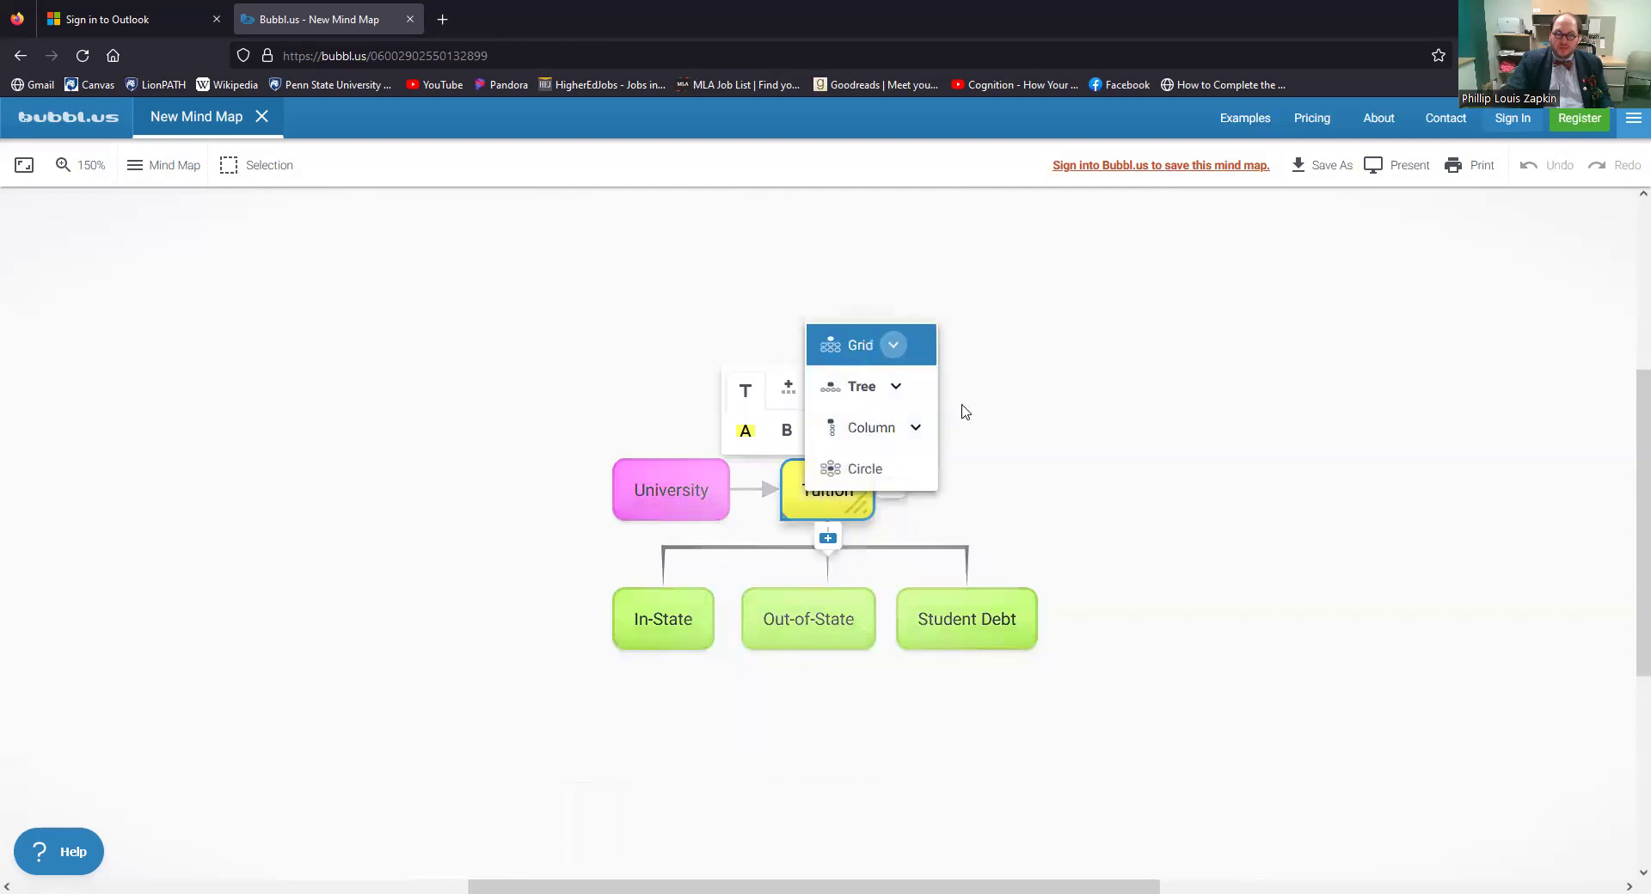
left_click(829, 513)
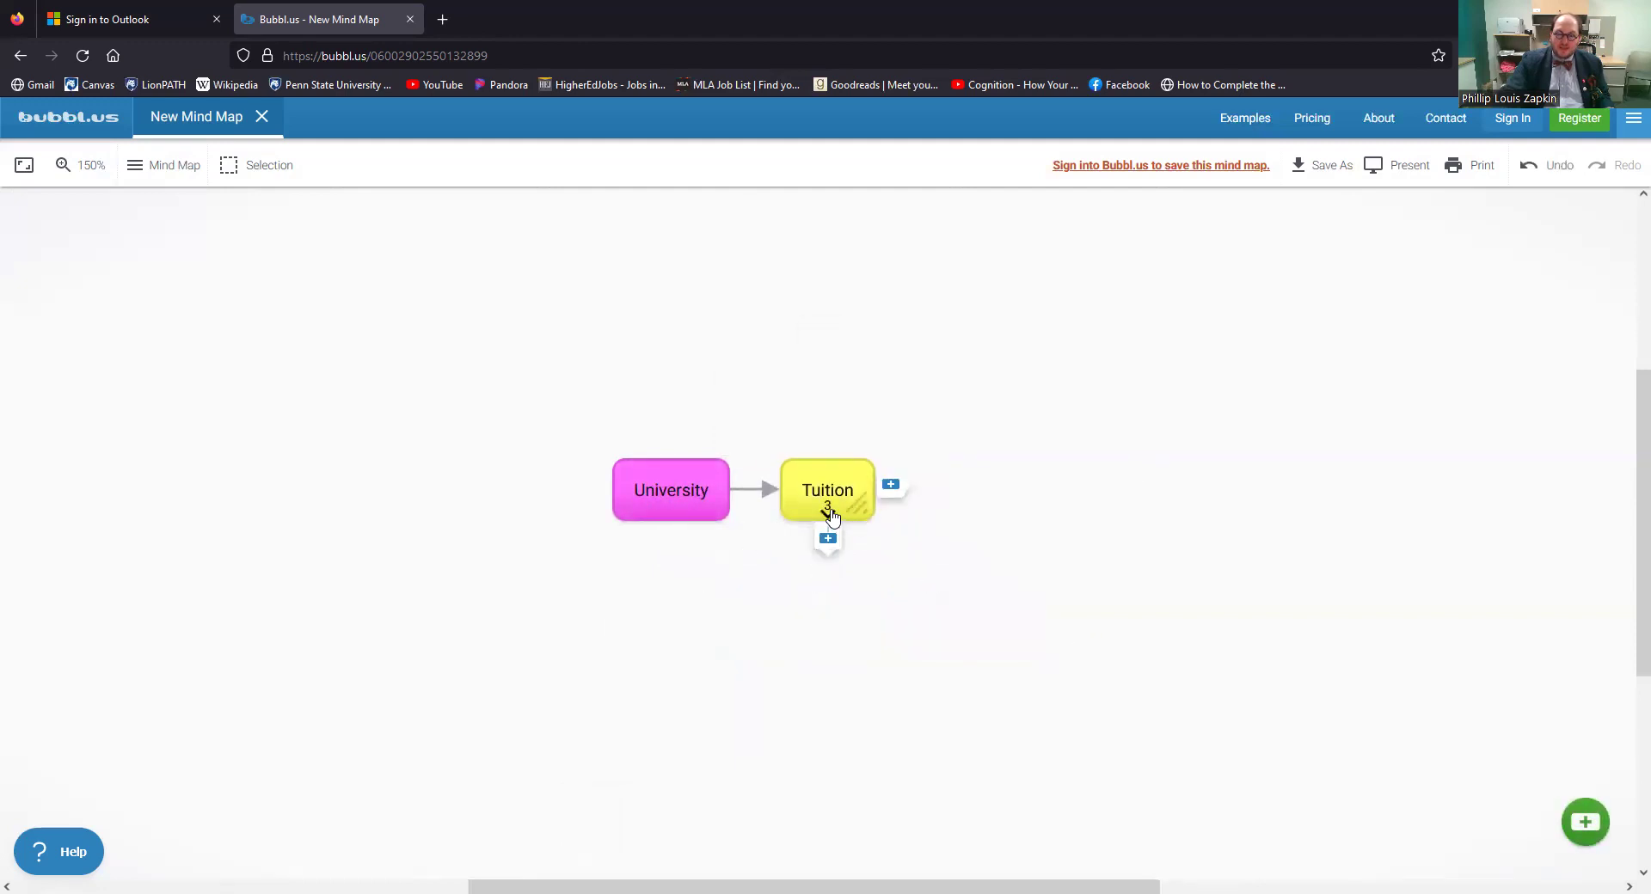
left_click(829, 513)
left_click(826, 491)
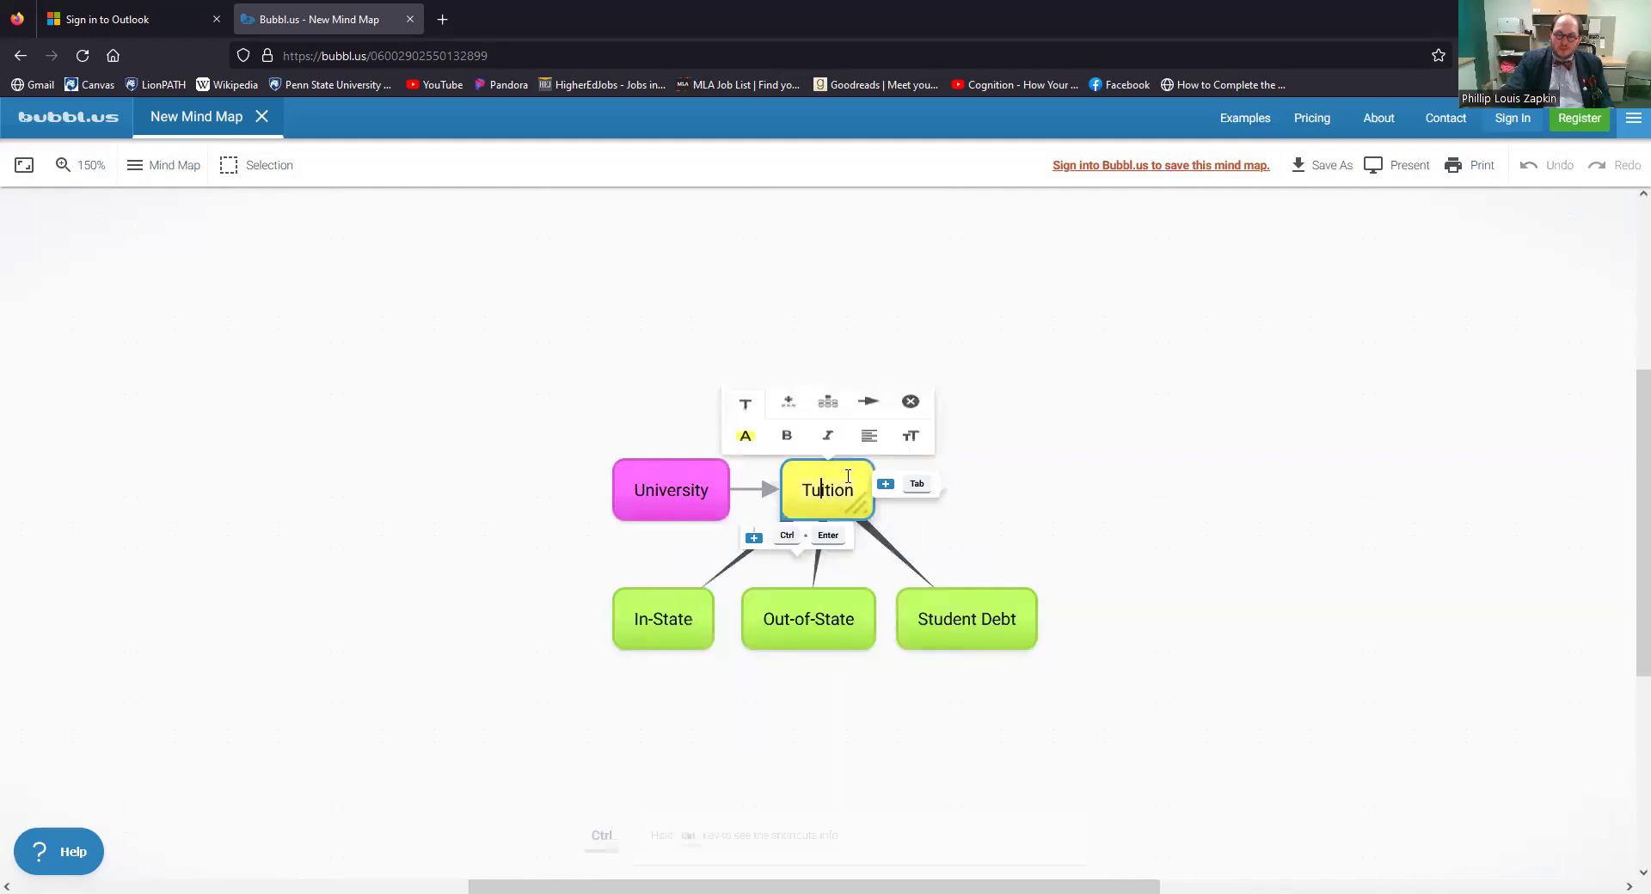
left_click(833, 404)
left_click(855, 416)
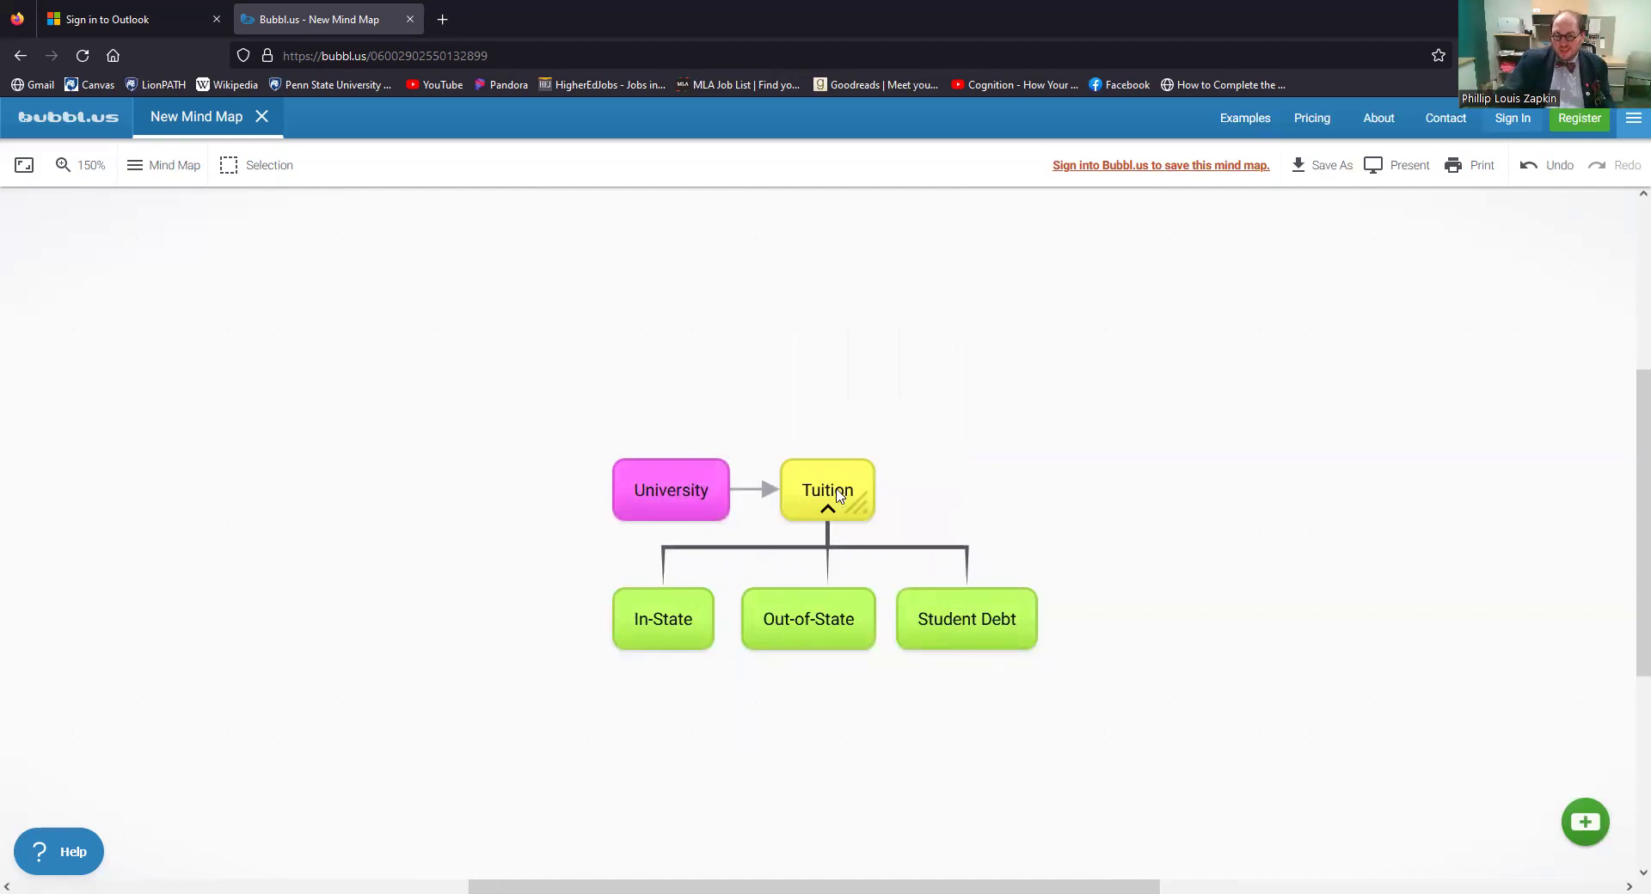
- Switch Tuition's child layout to Column, then reselect Tuition
left_click(811, 491)
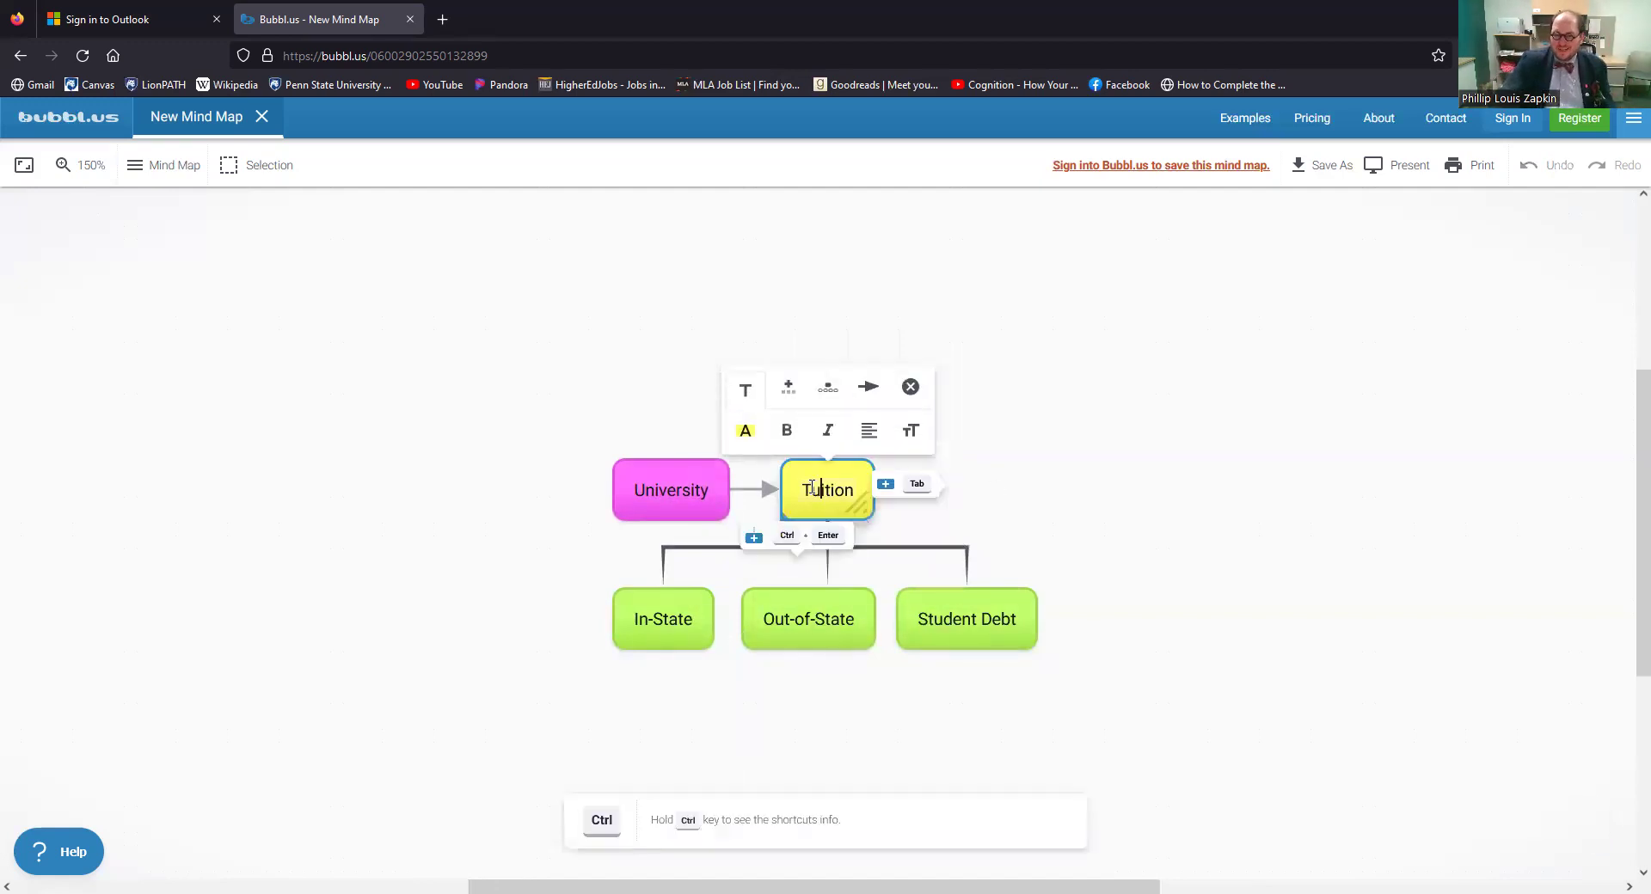
left_click(832, 395)
left_click(855, 429)
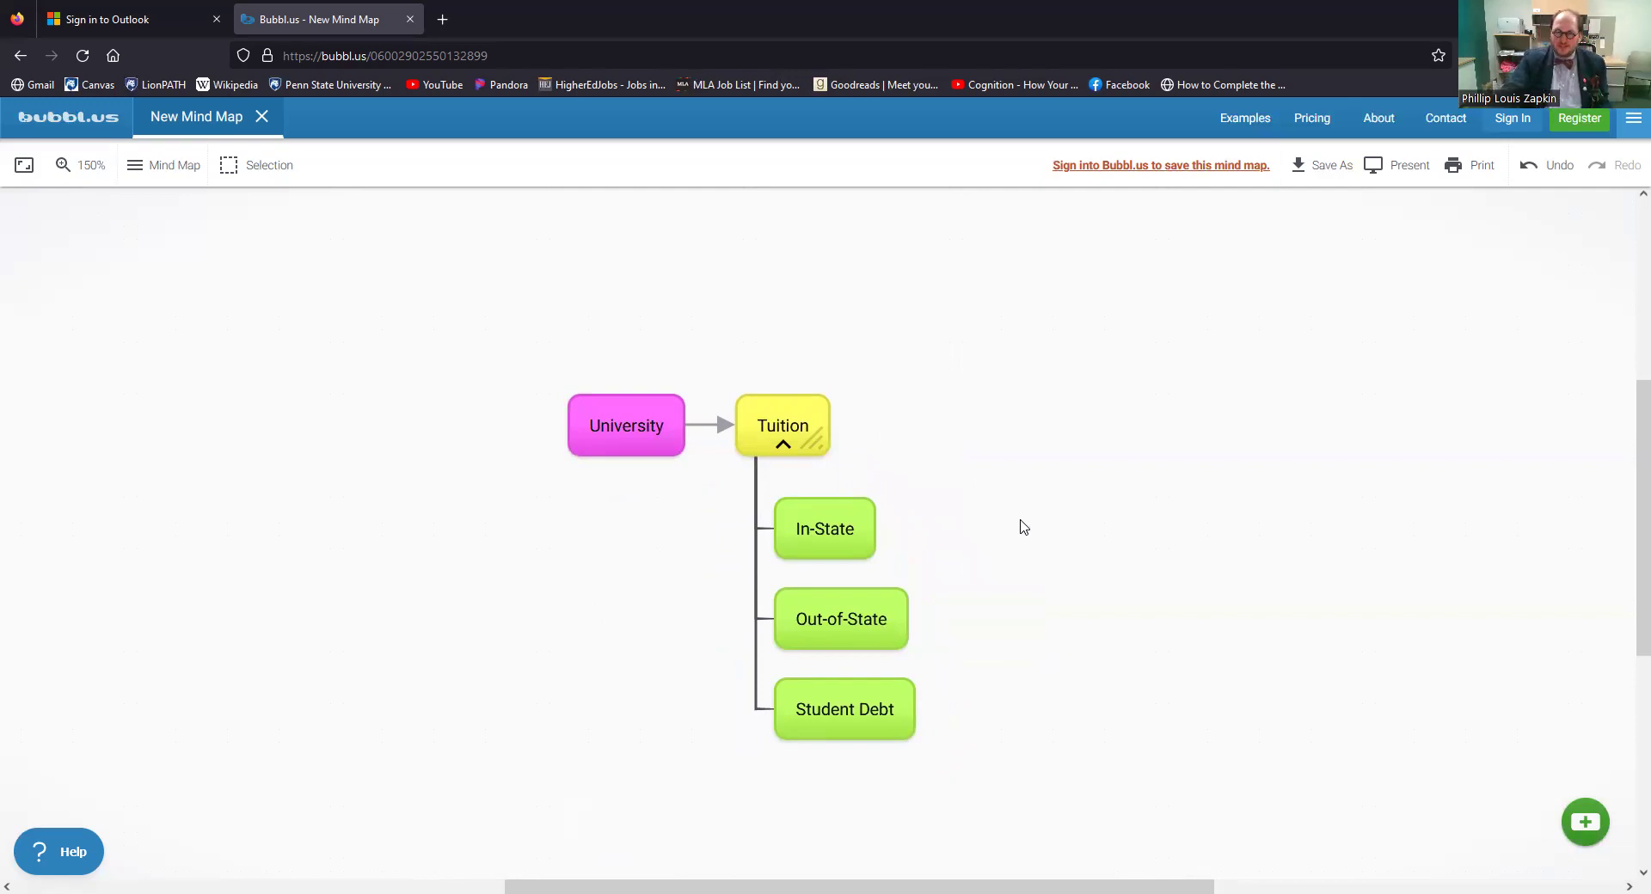
left_click(841, 542)
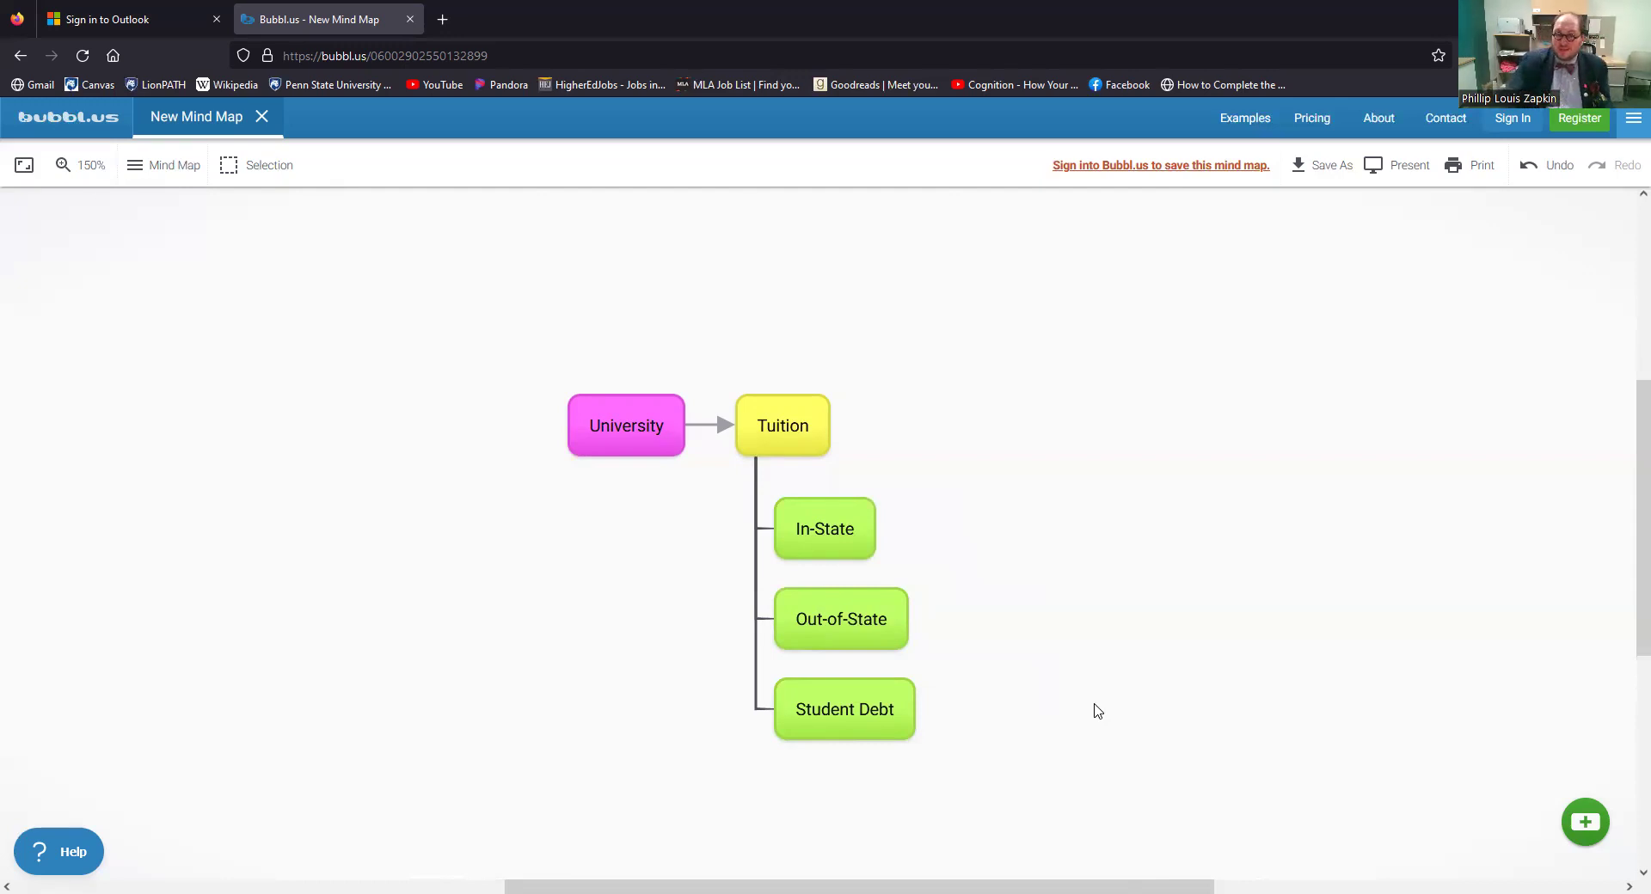
left_click(781, 430)
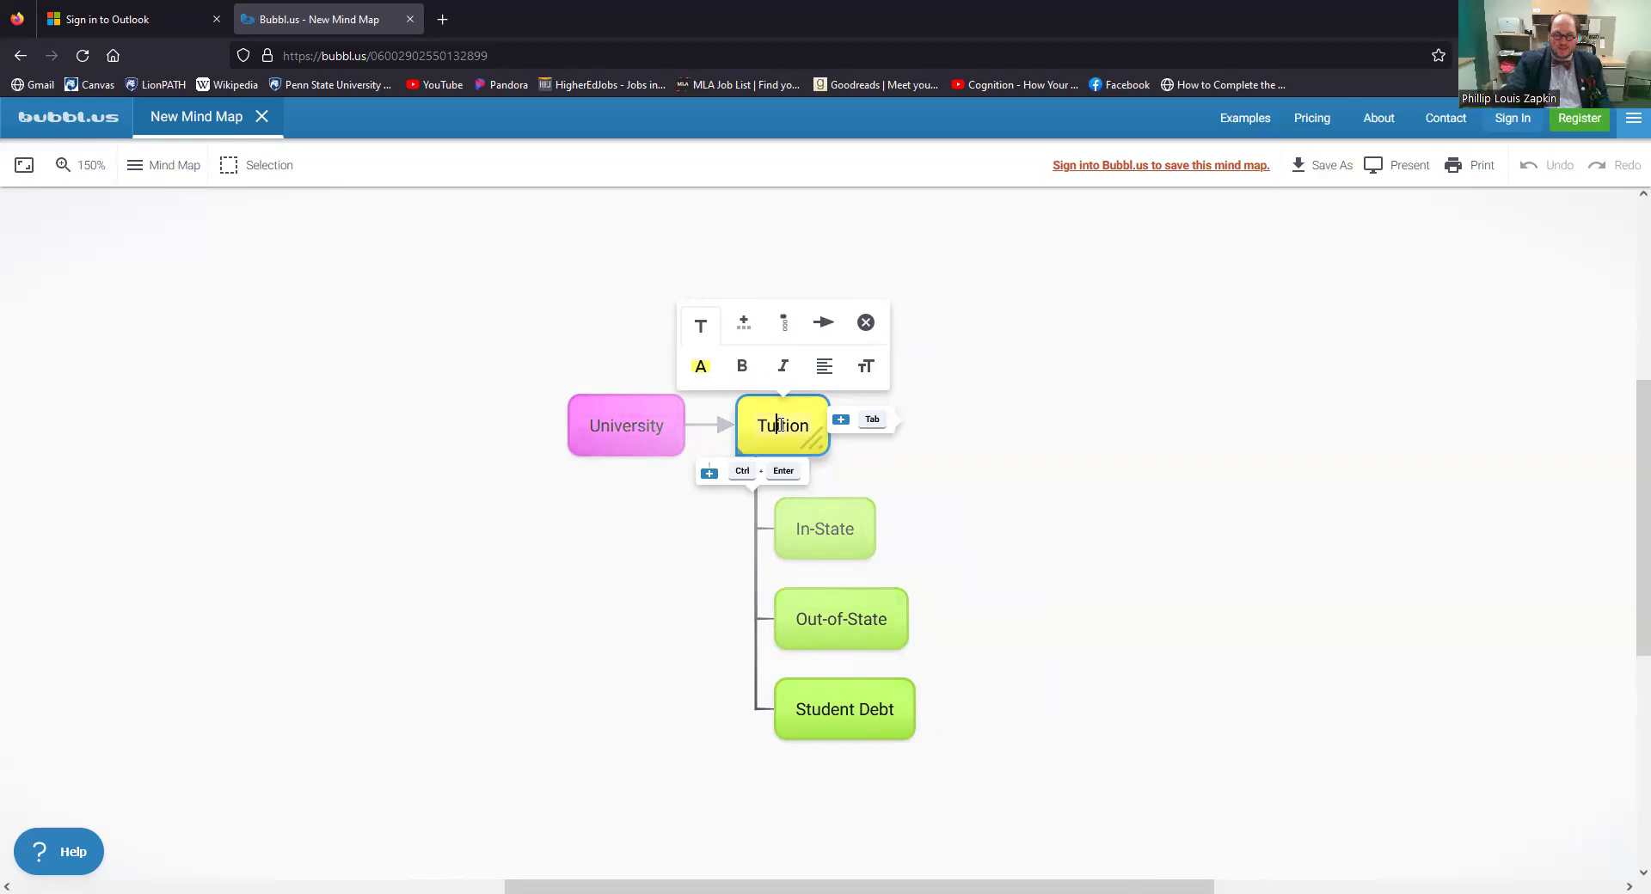
- Try circle then grid-row layouts for Tuition's children, and drag Student Debt above Tuition
left_click(784, 327)
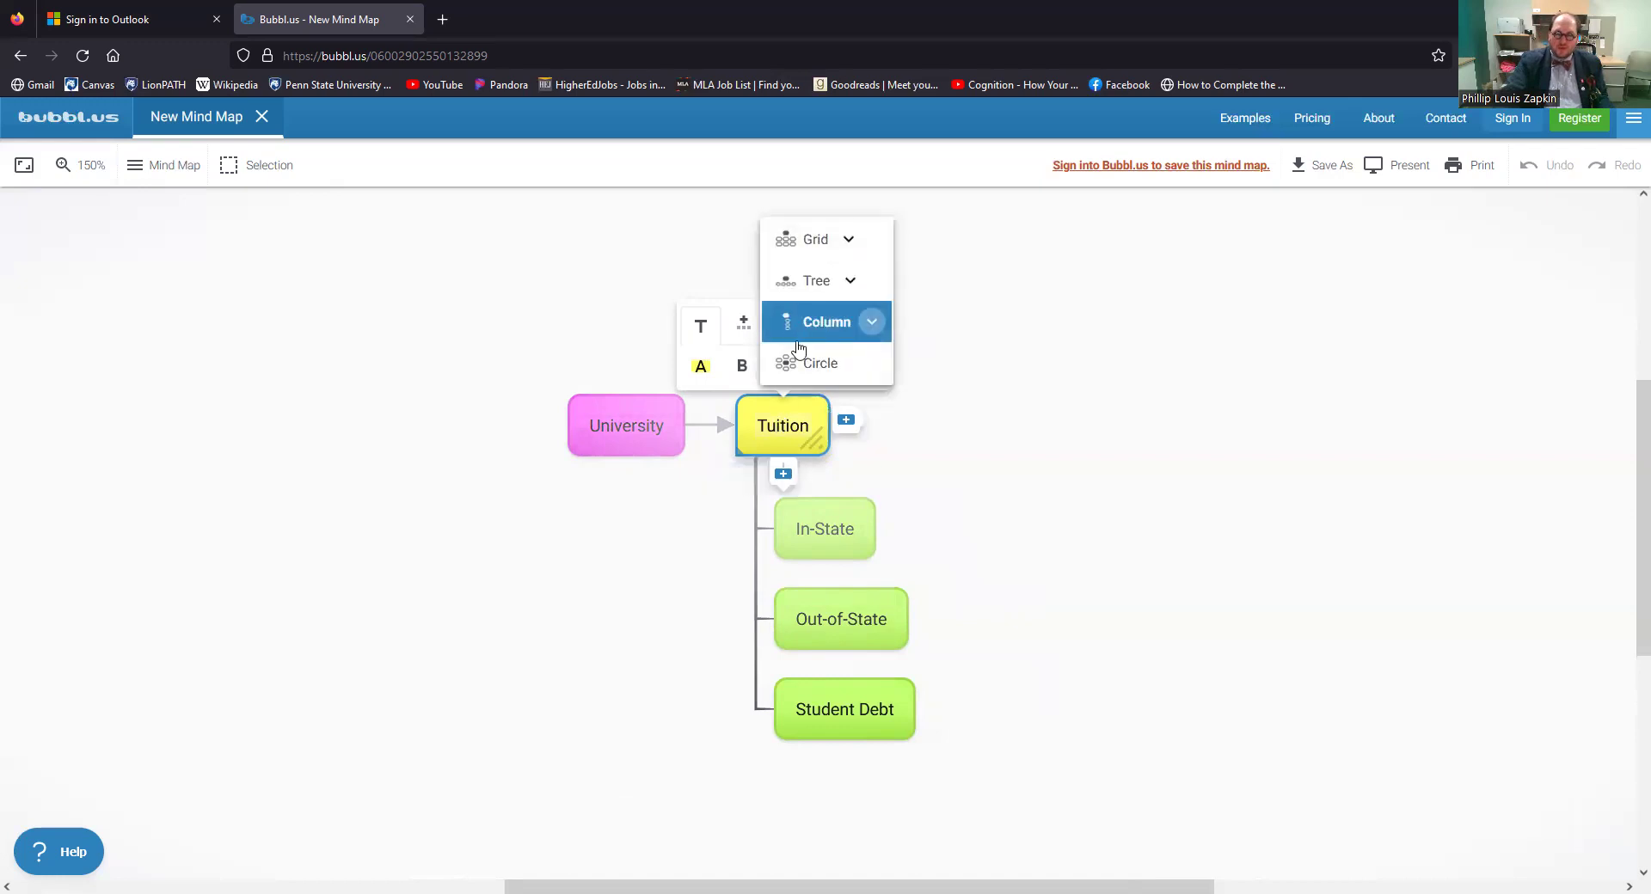
left_click(808, 363)
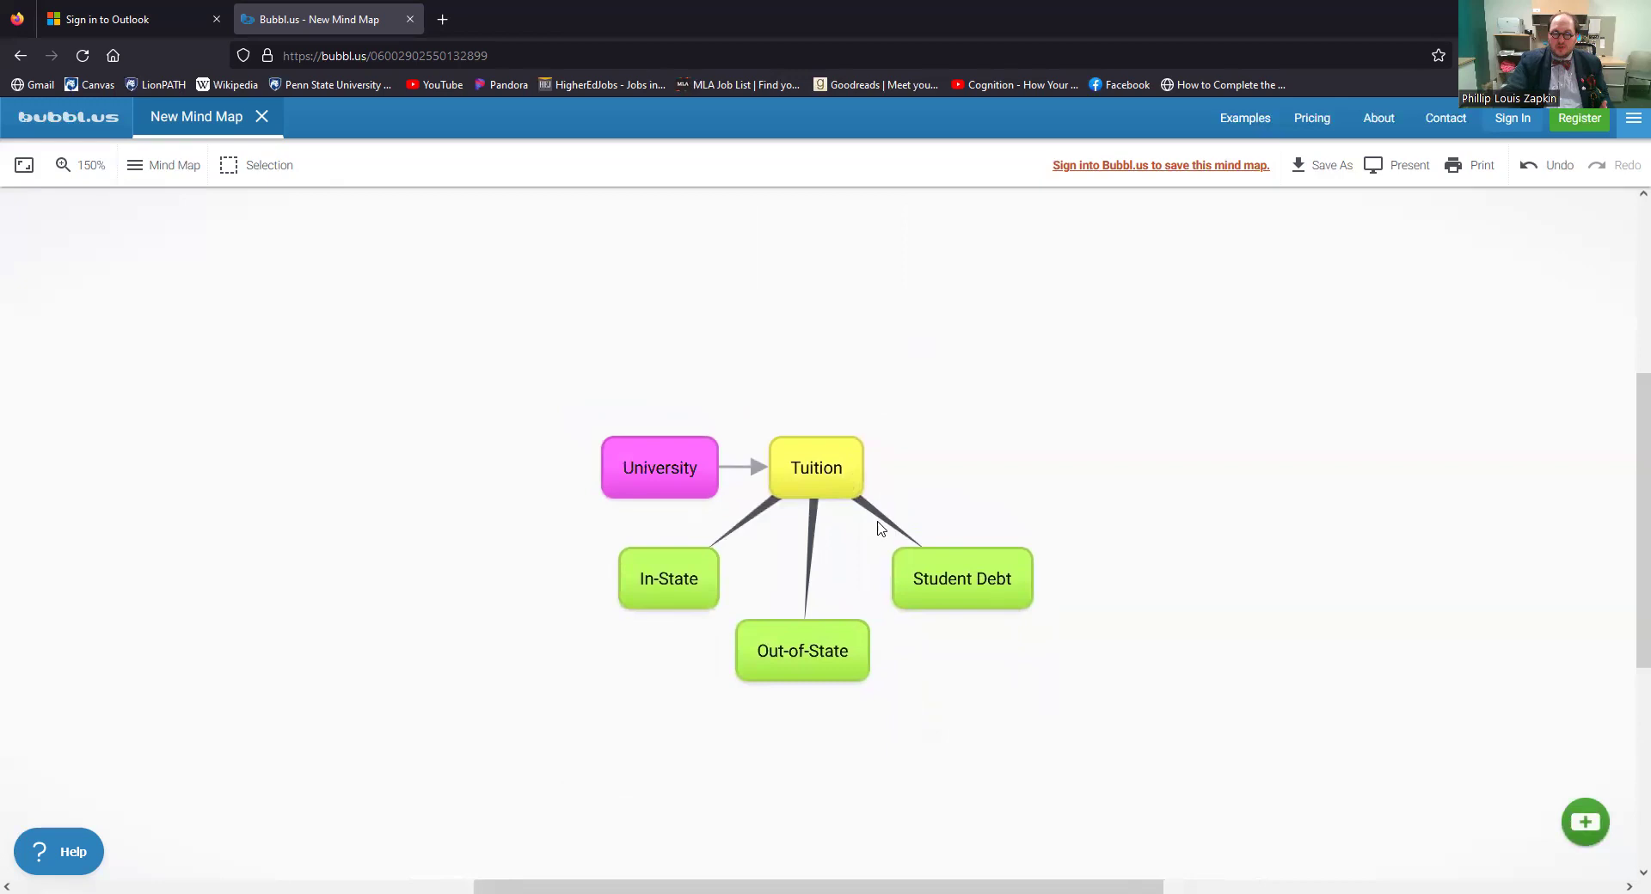
mouse_move(894, 609)
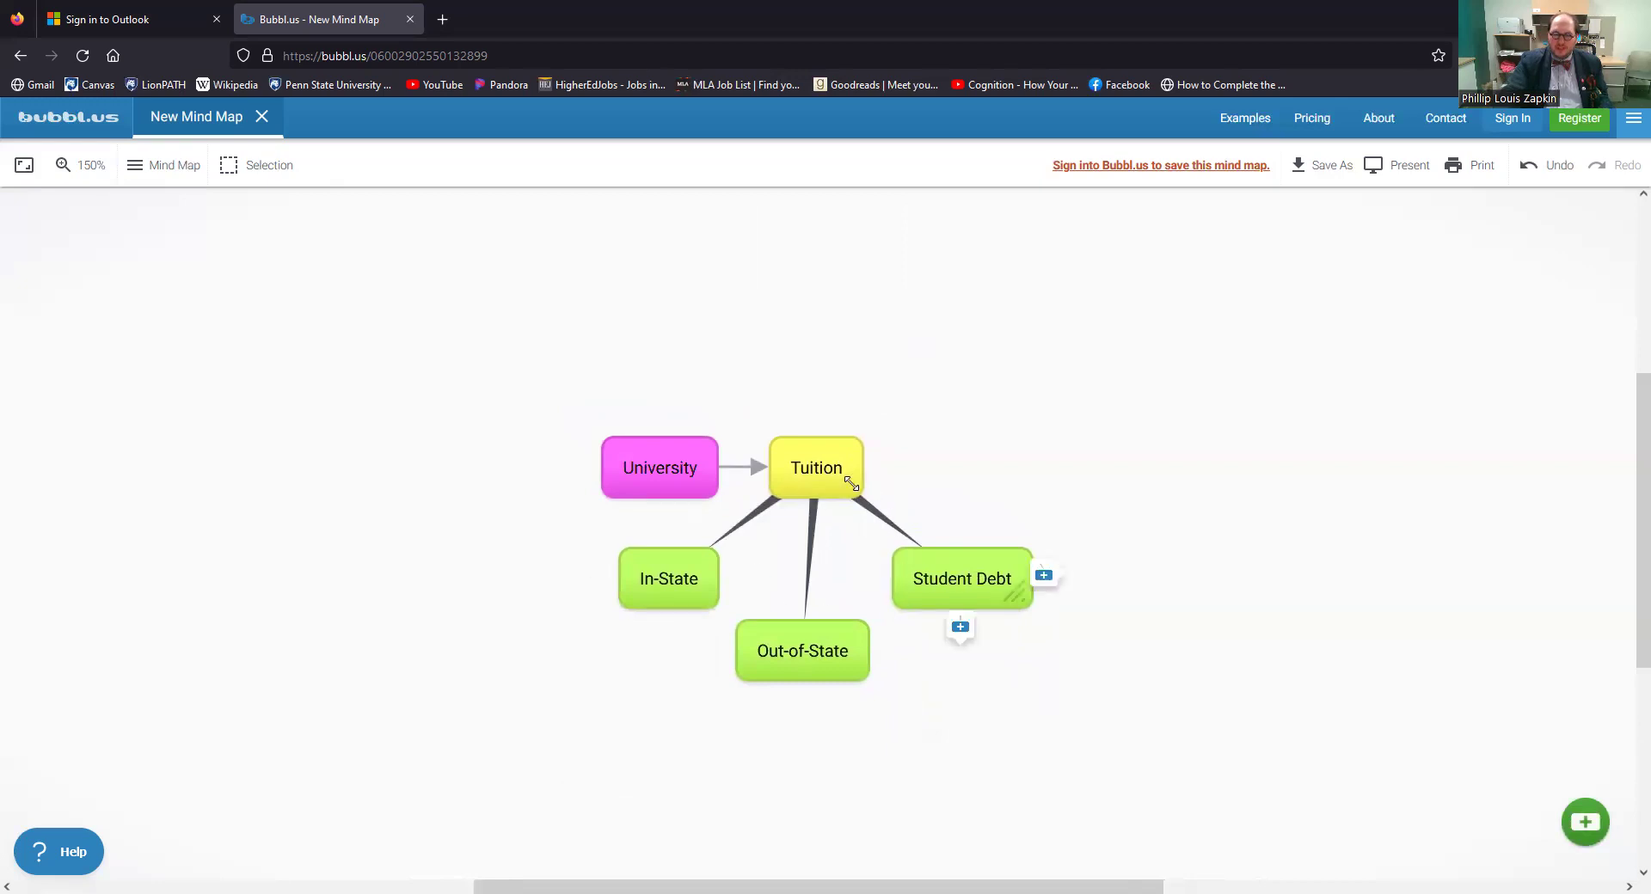
mouse_move(817, 477)
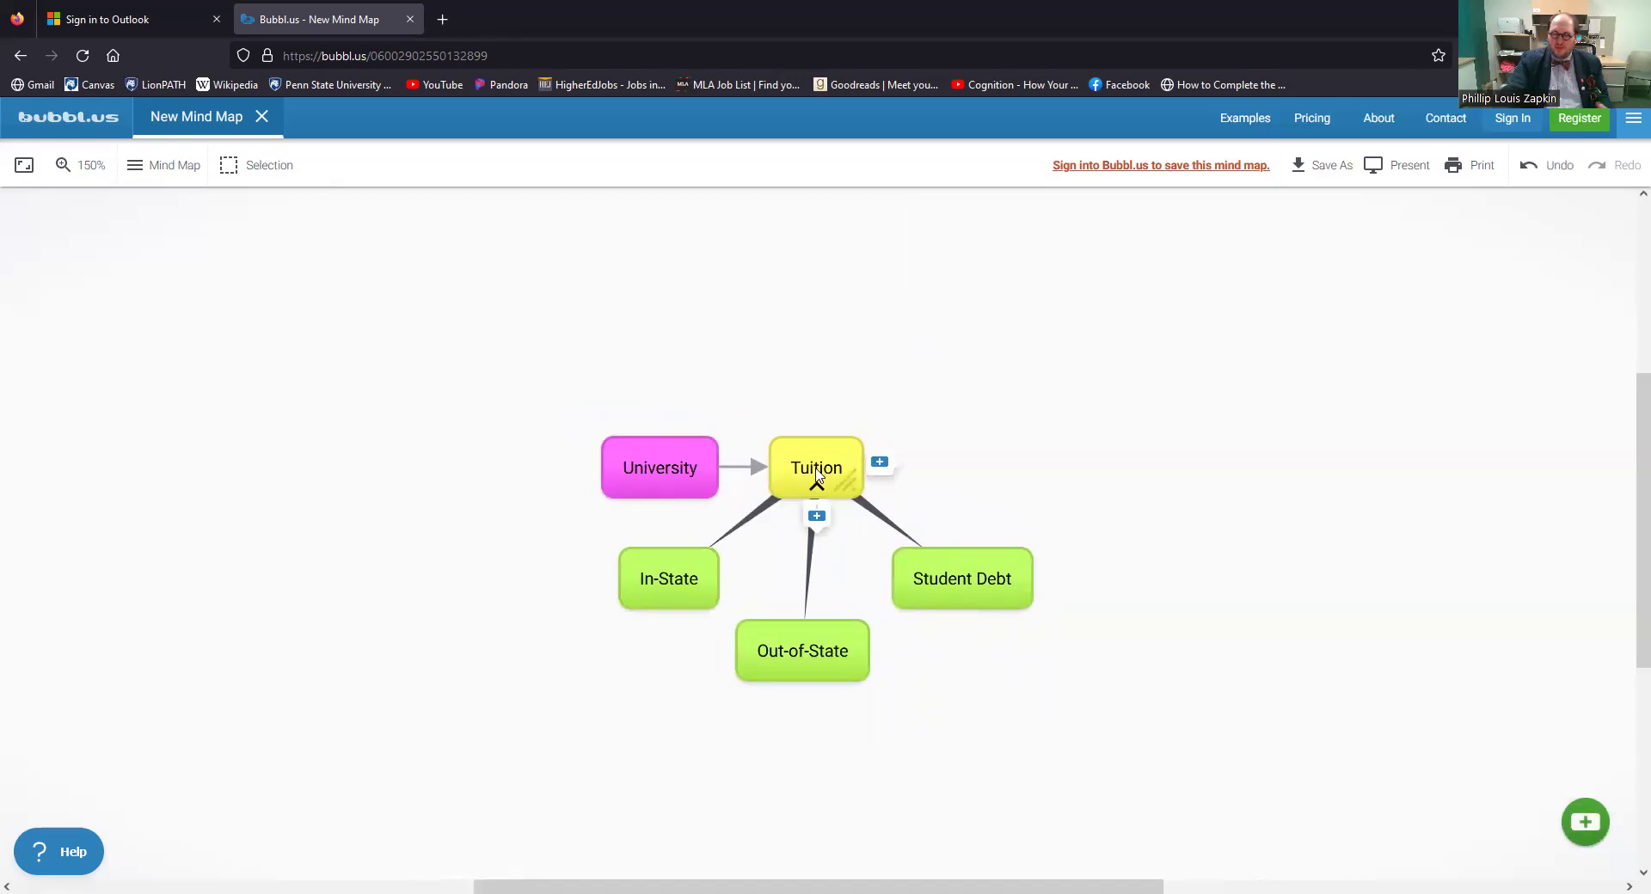
left_click(817, 477)
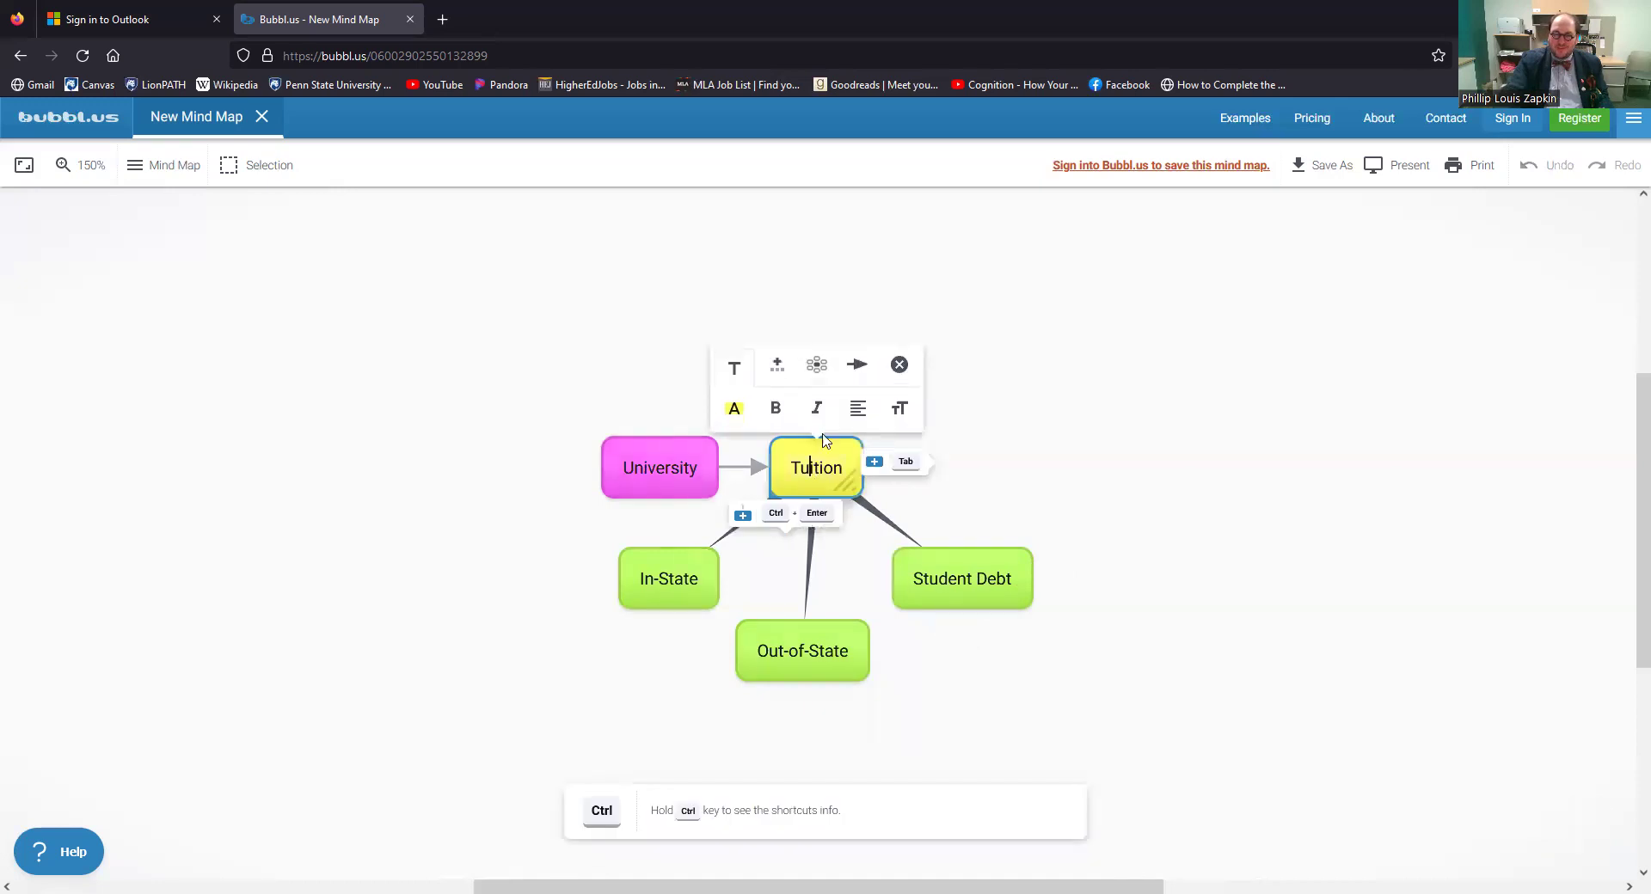
left_click(816, 366)
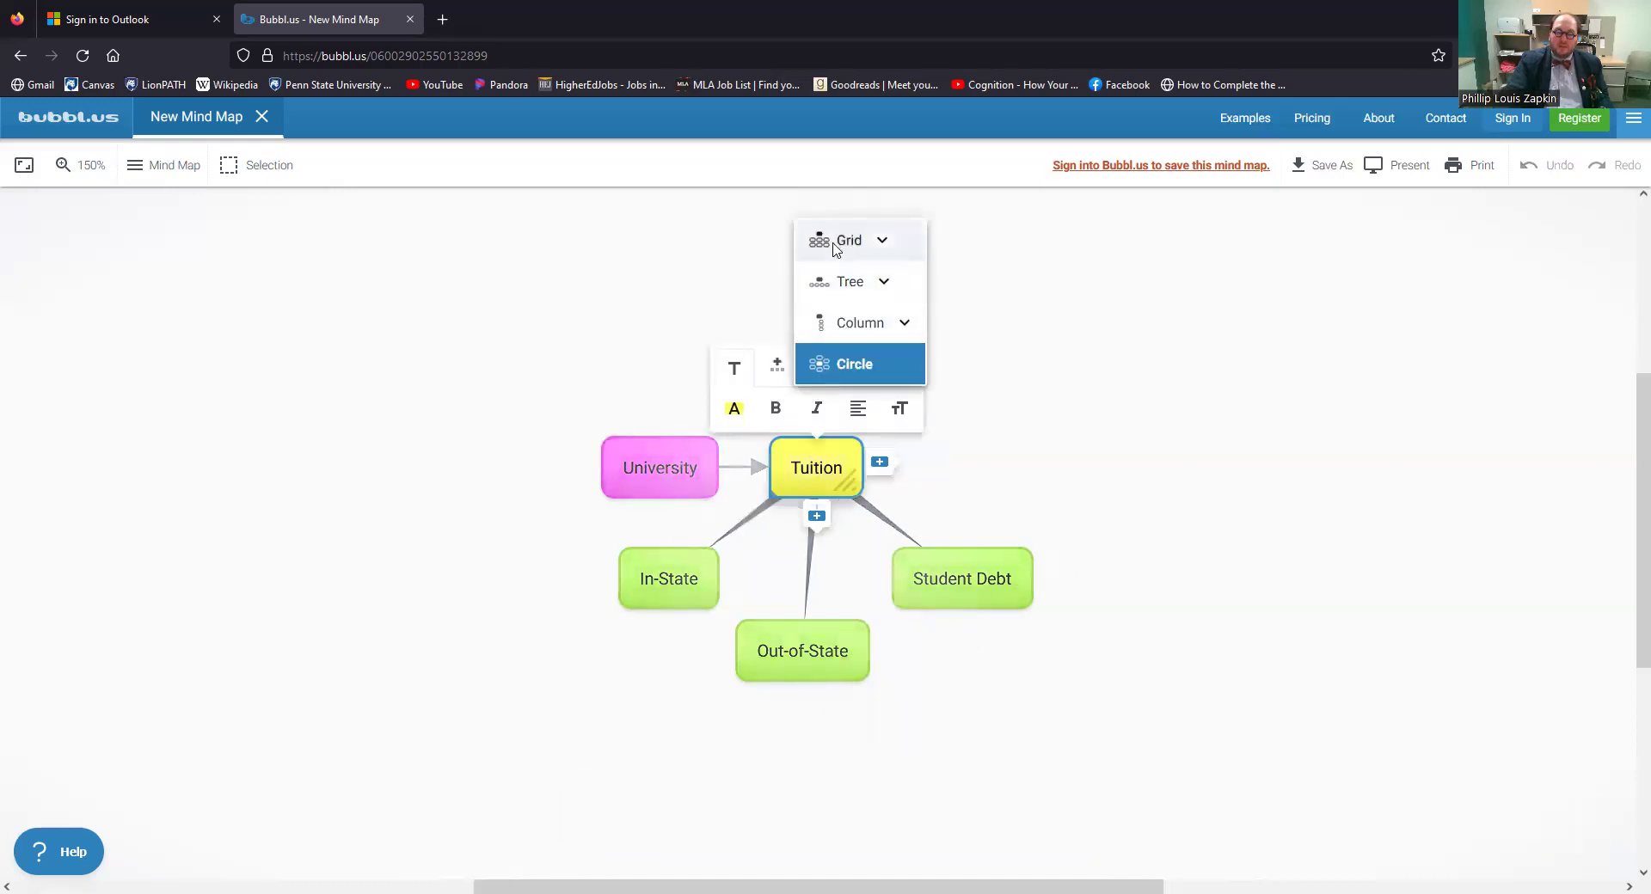
left_click(827, 241)
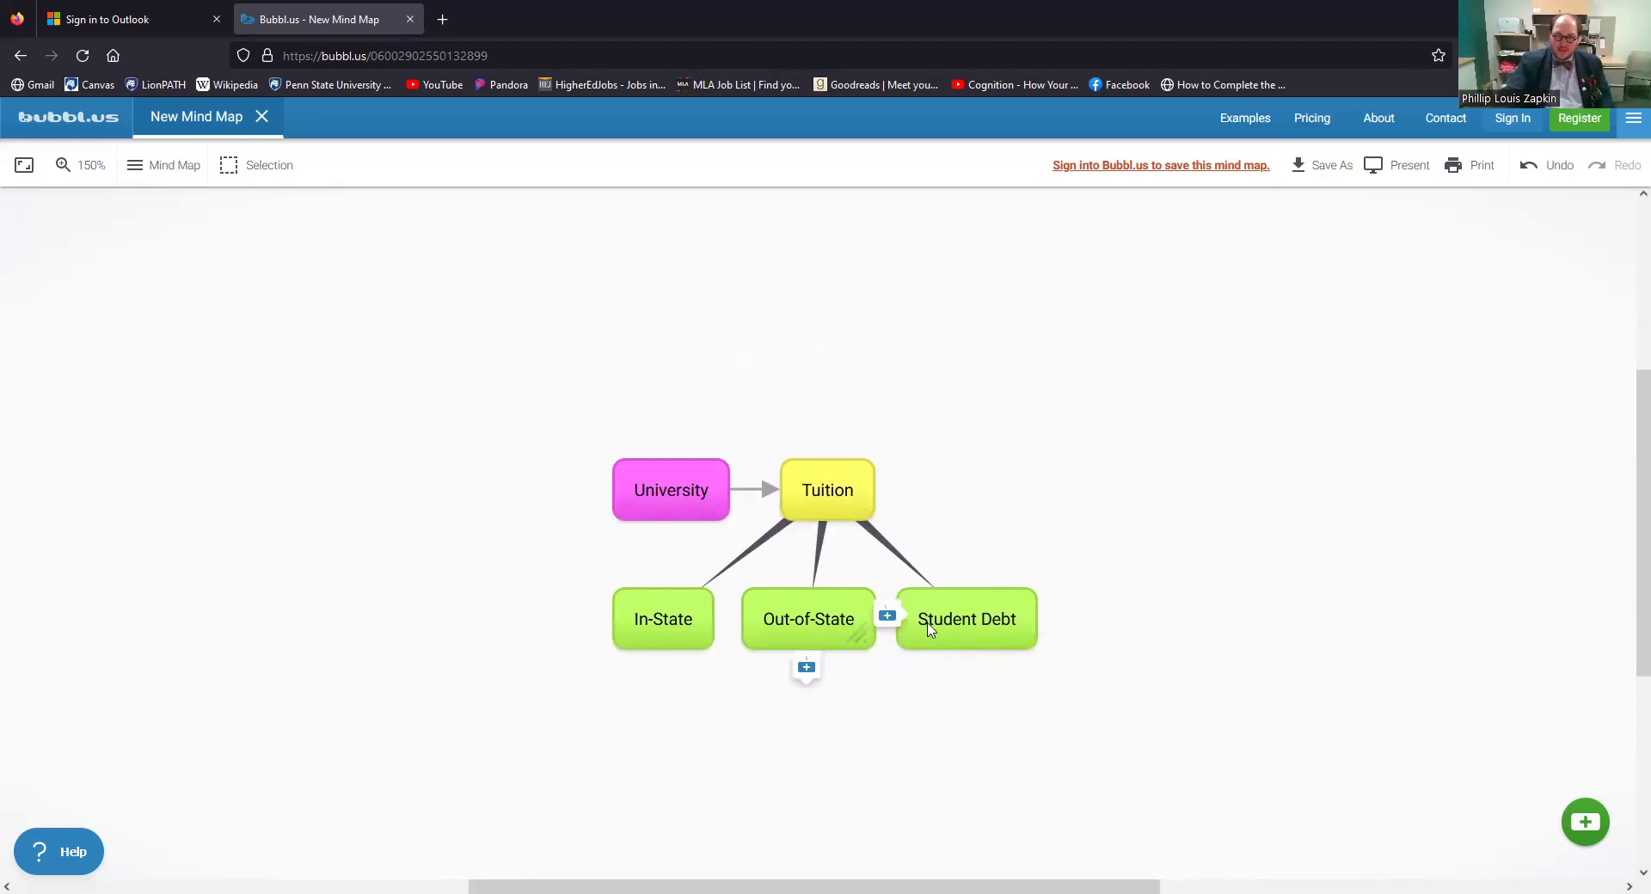
left_click_drag(951, 628, 779, 365)
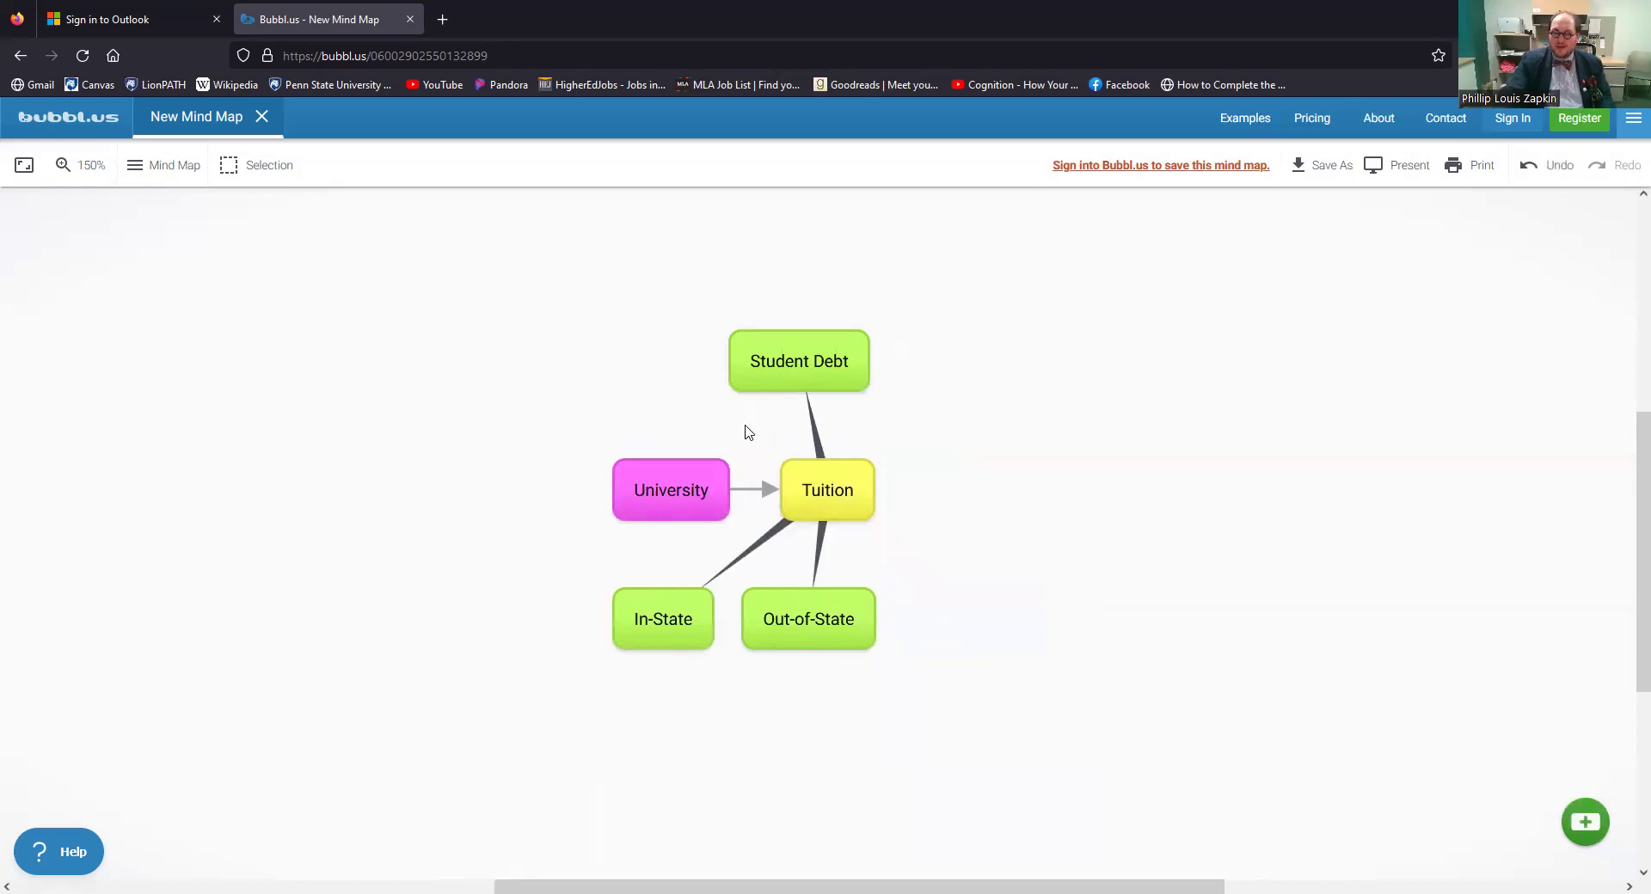
left_click(782, 366)
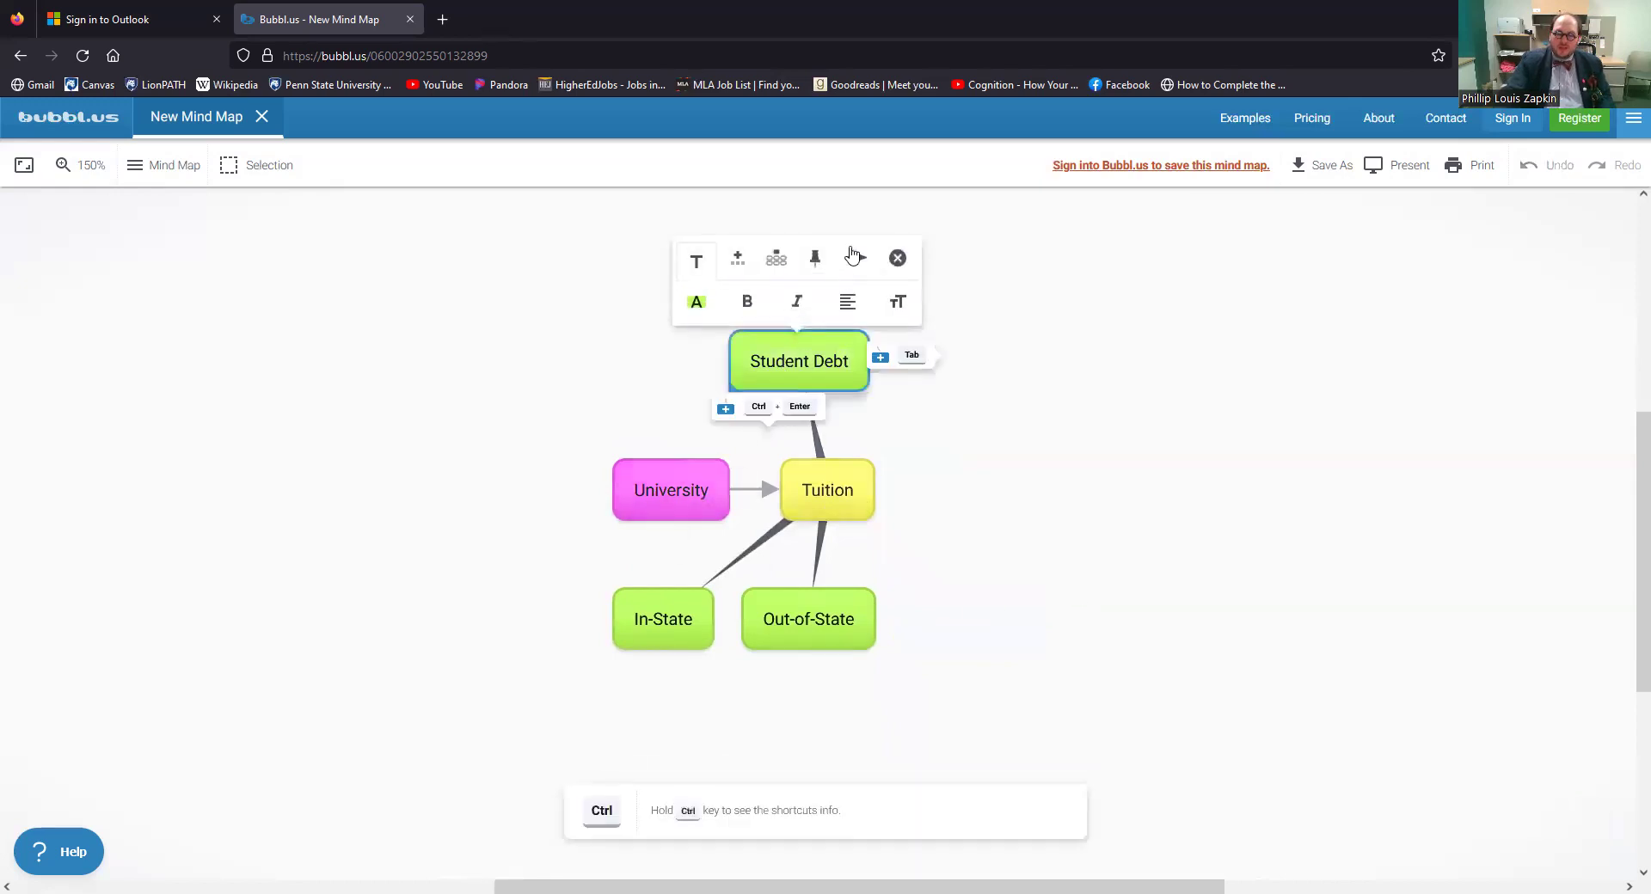
- Draw an arrow from Student Debt to University, then reselect Student Debt
left_click(857, 260)
left_click(698, 484)
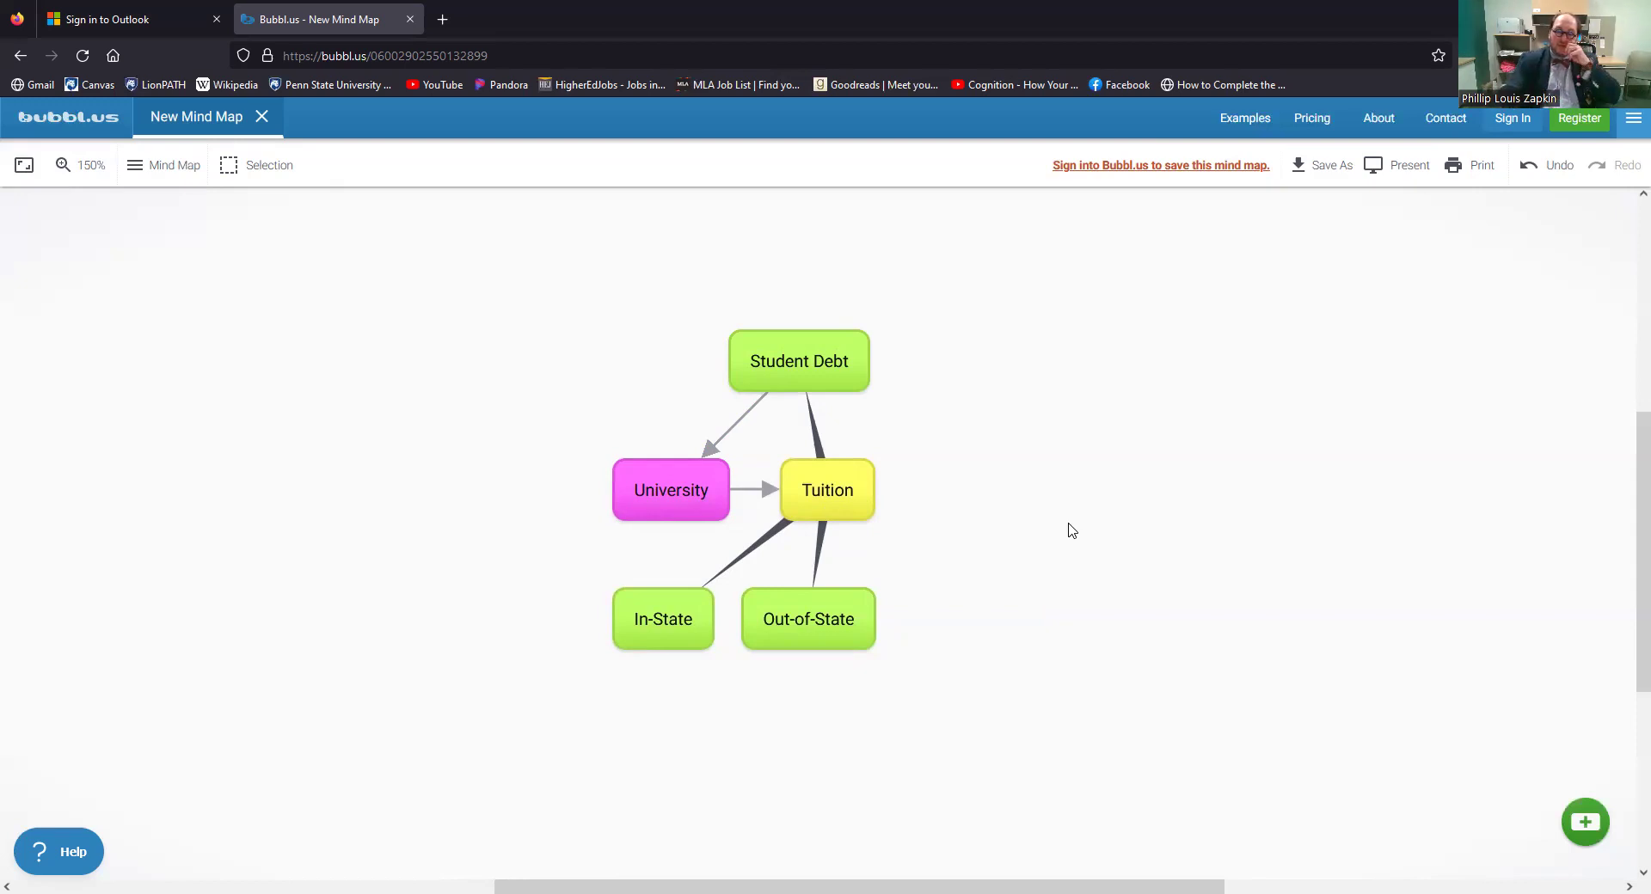
left_click(836, 375)
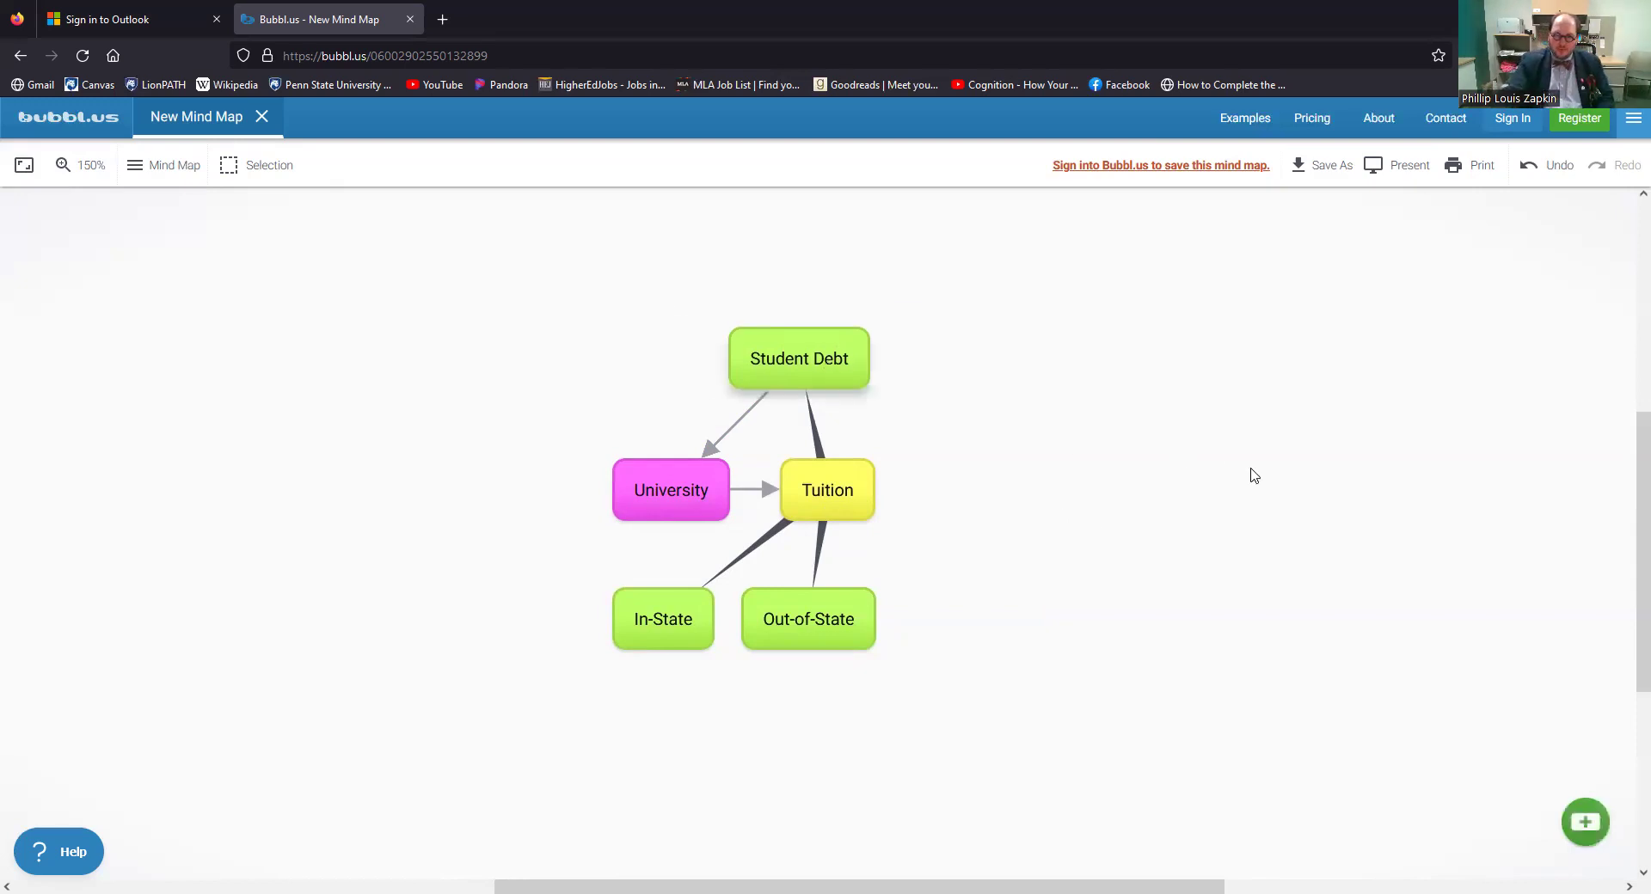
- Add a child bubble to Student Debt, drag it above it, and label it 'Debt Relief'
key("Tab")
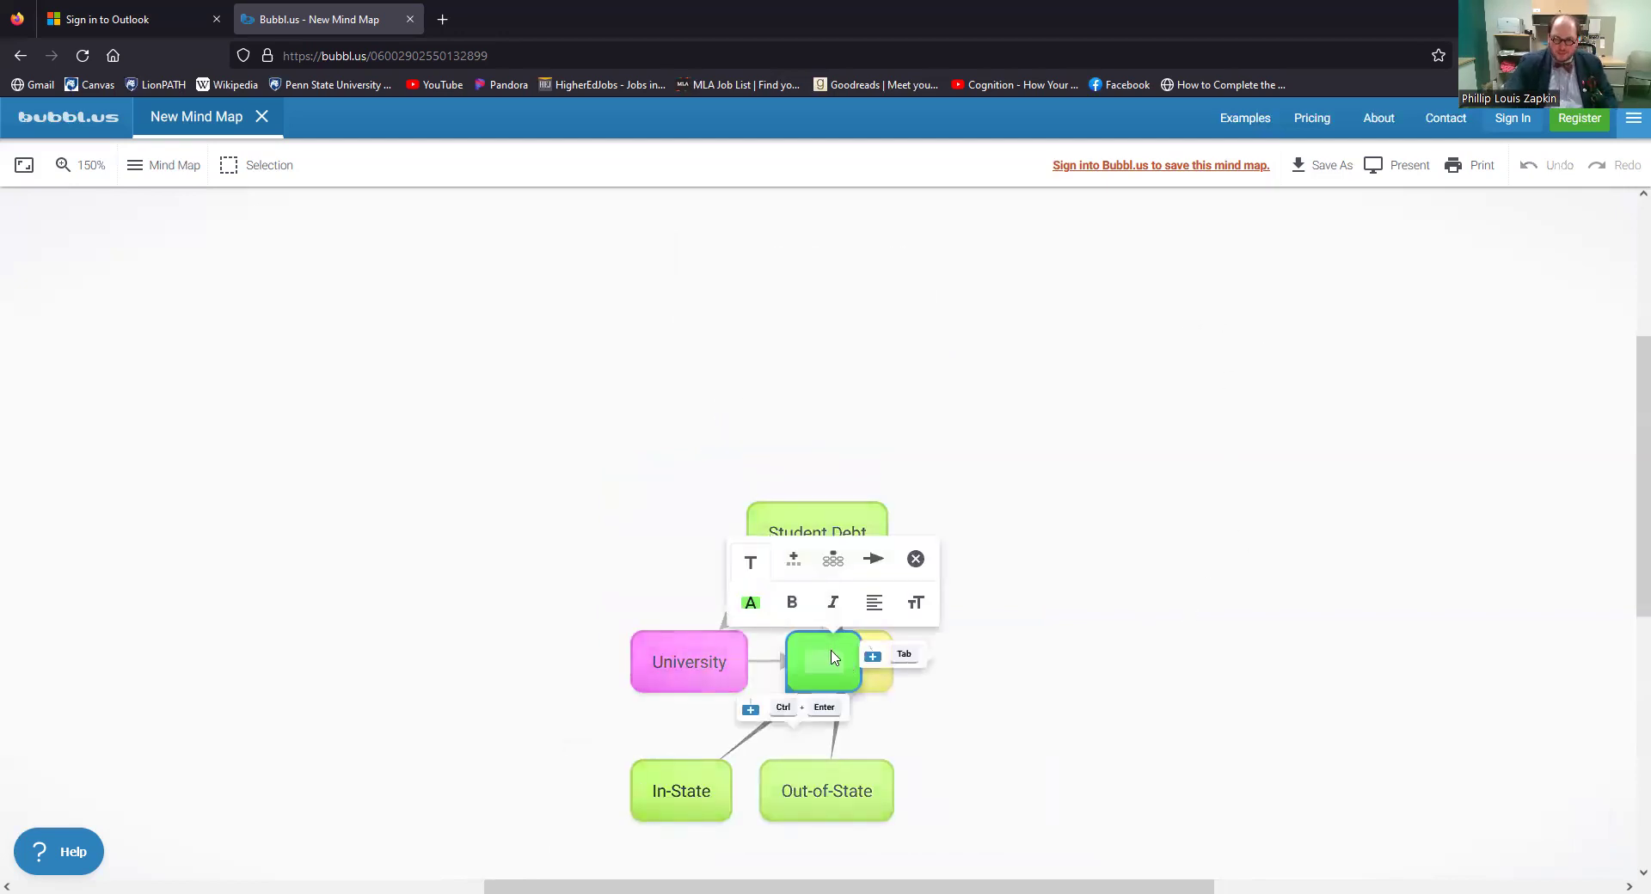
left_click(1042, 674)
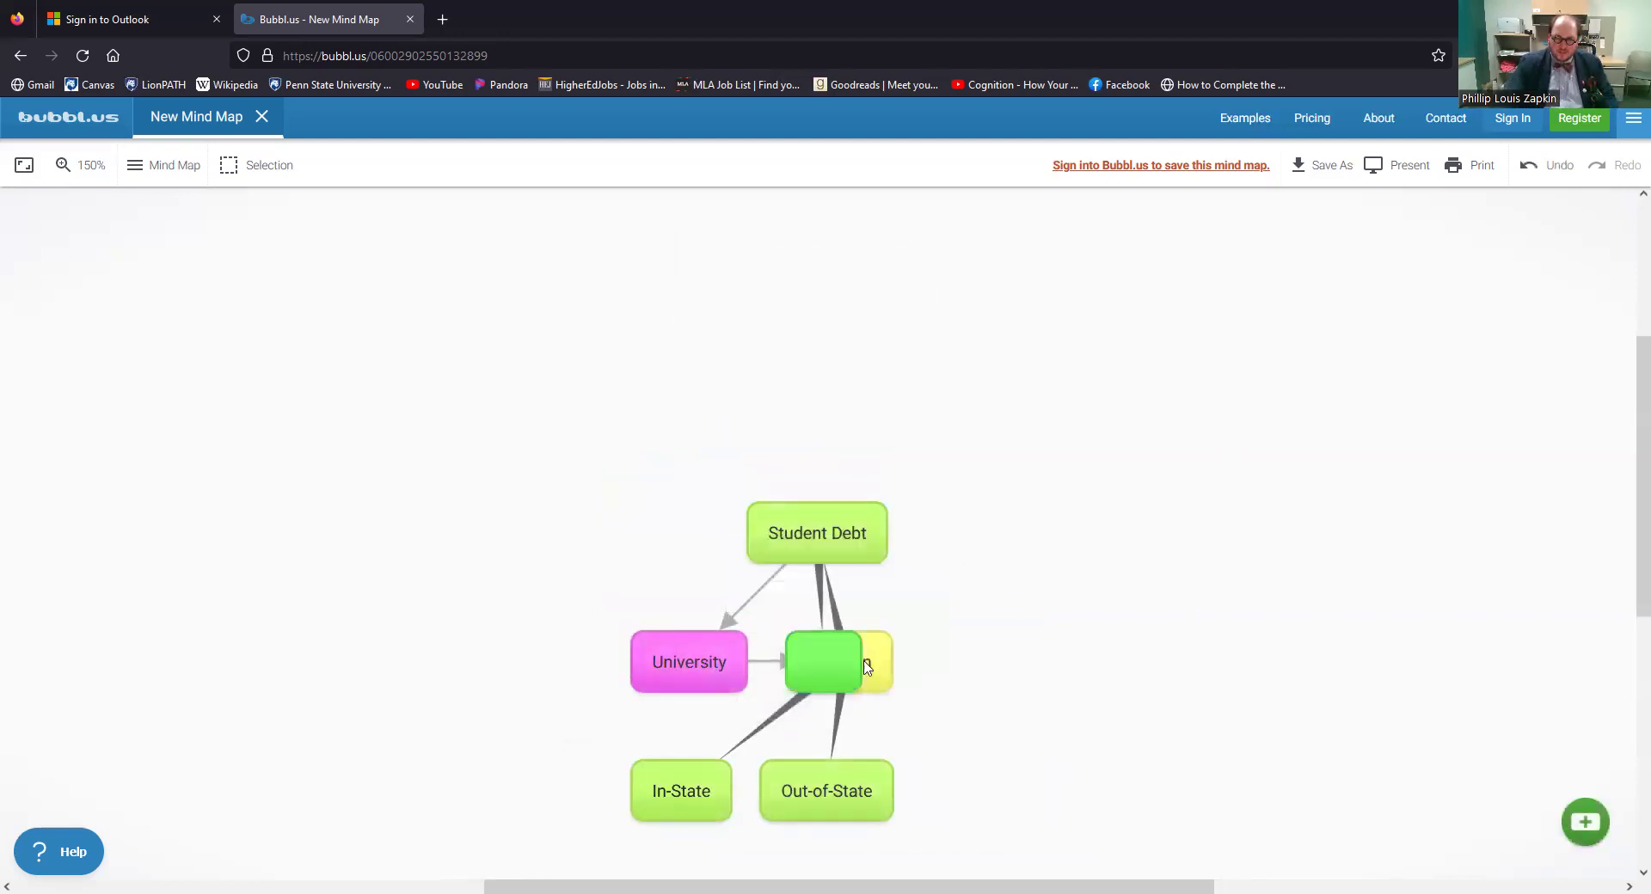
left_click_drag(907, 623, 841, 387)
double_click(827, 380)
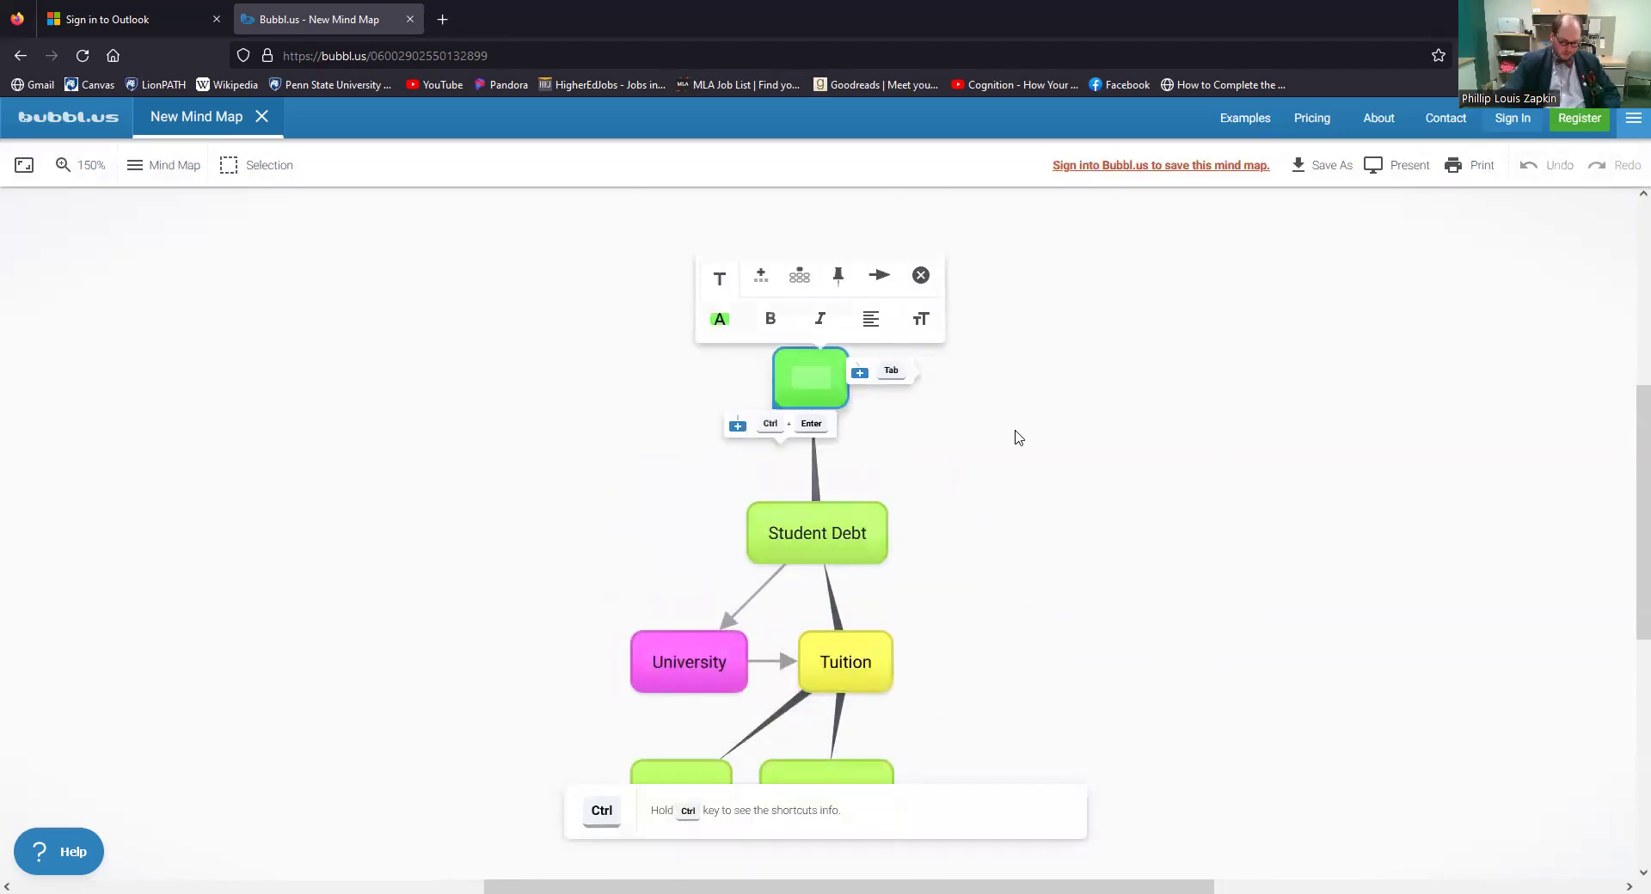
type("Debt R")
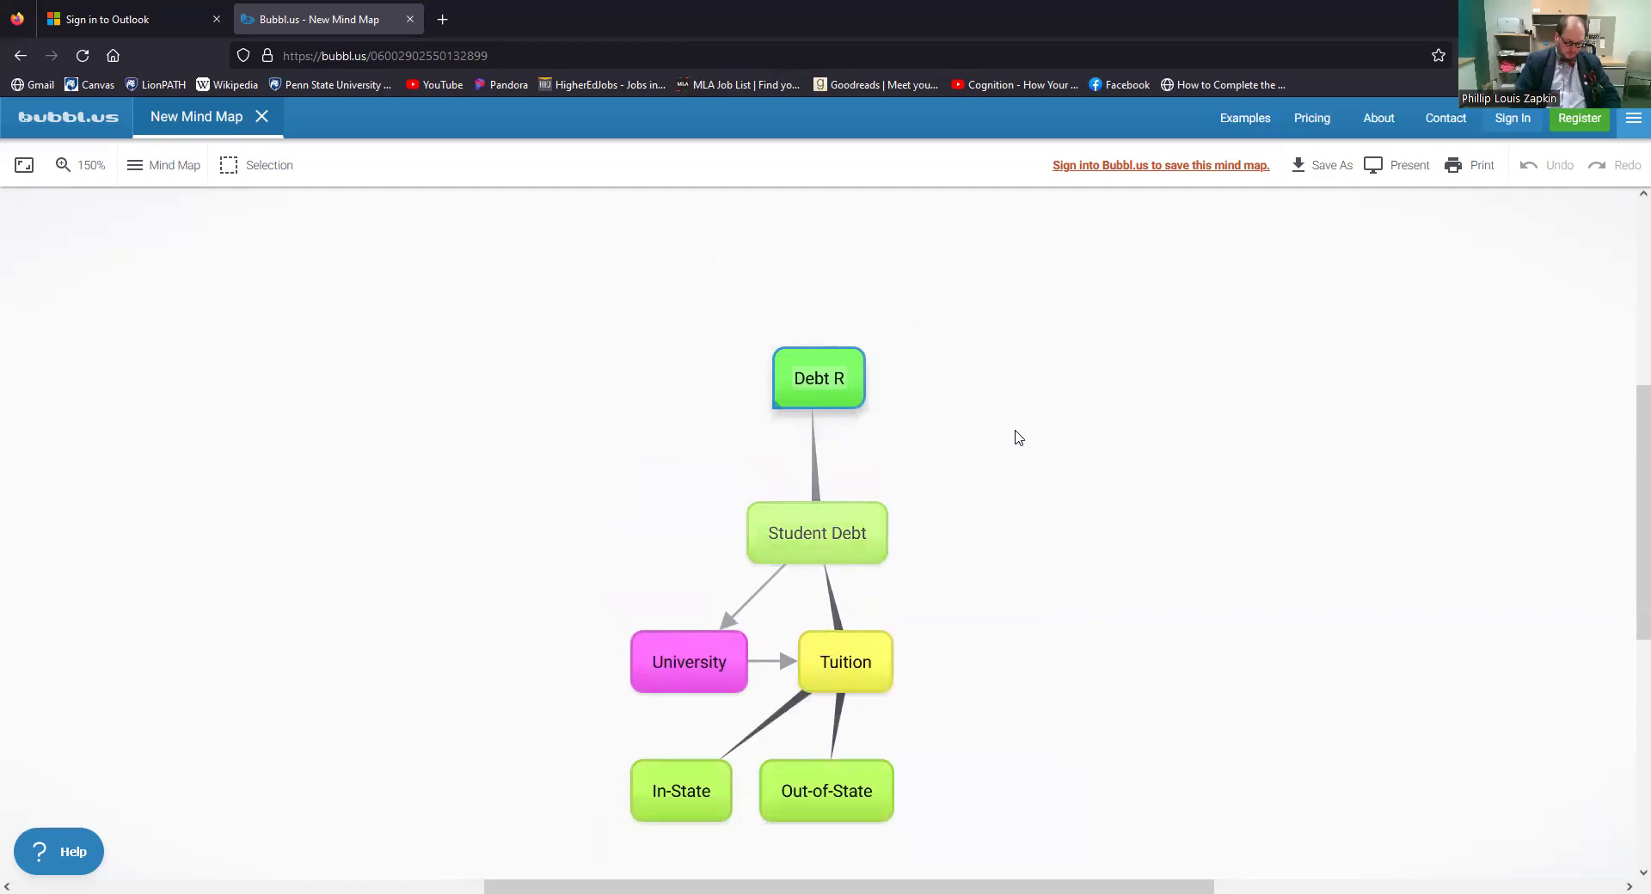
type("elief")
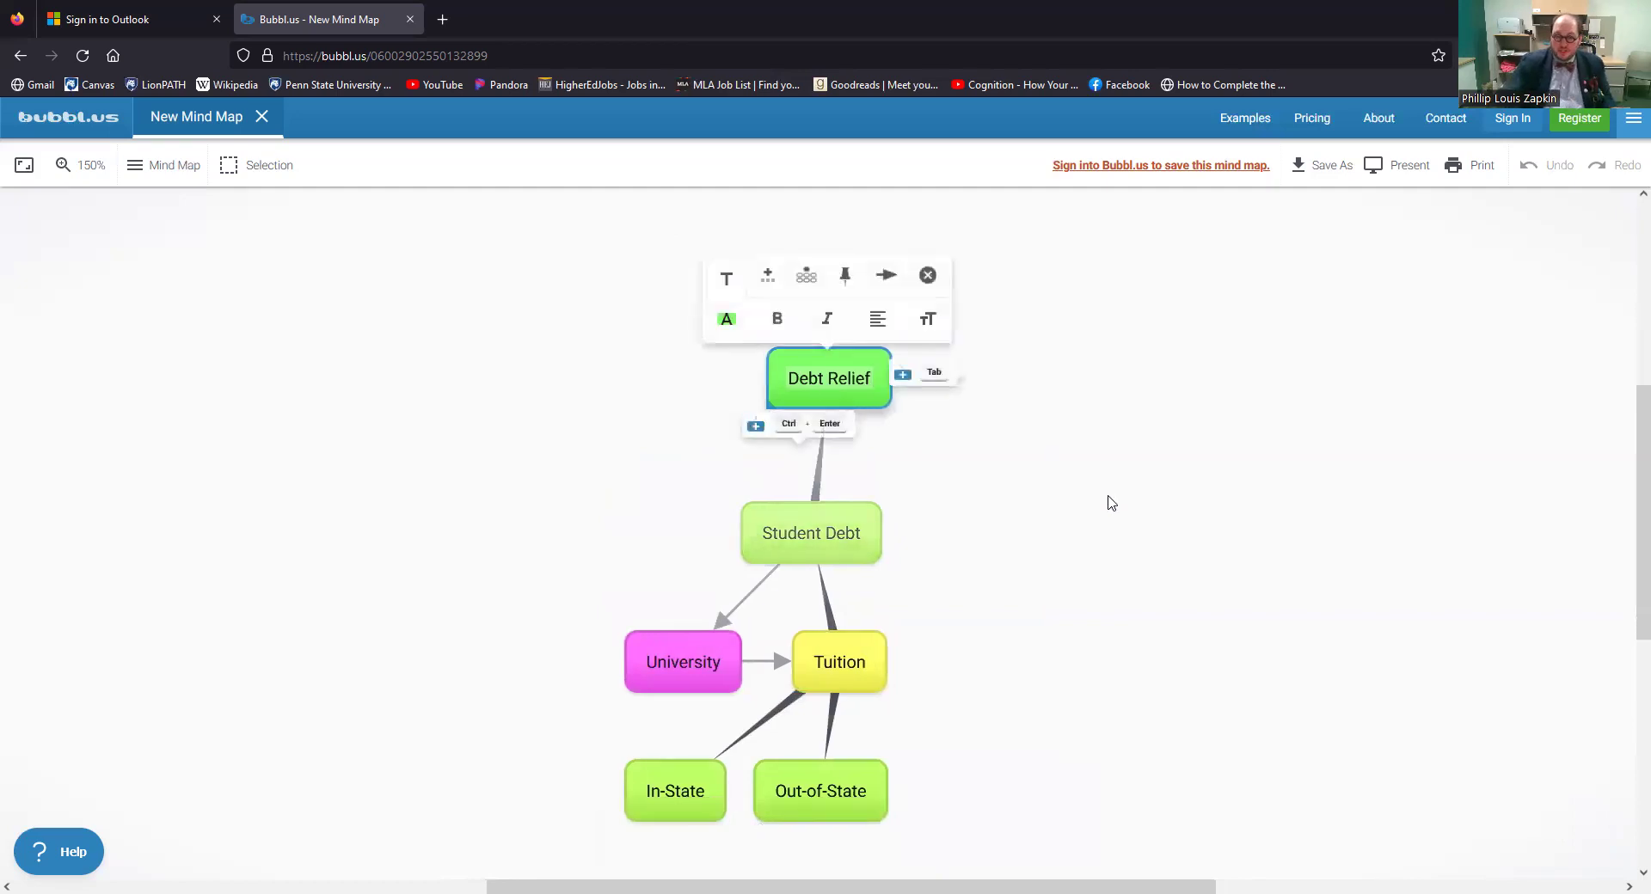
left_click(1109, 503)
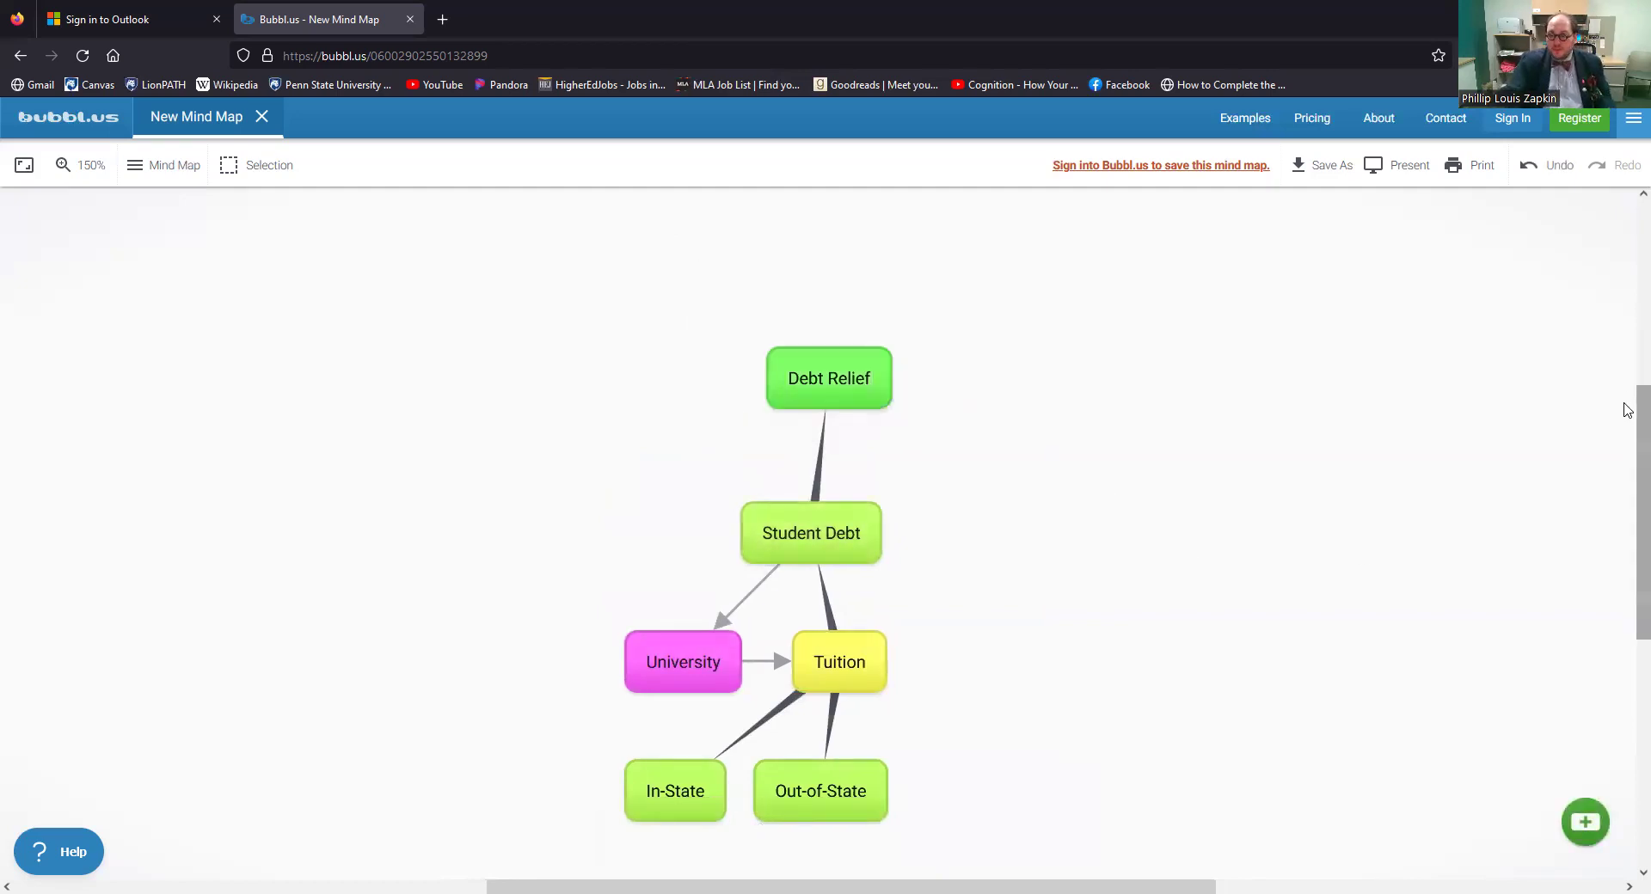
left_click_drag(1632, 413, 1625, 445)
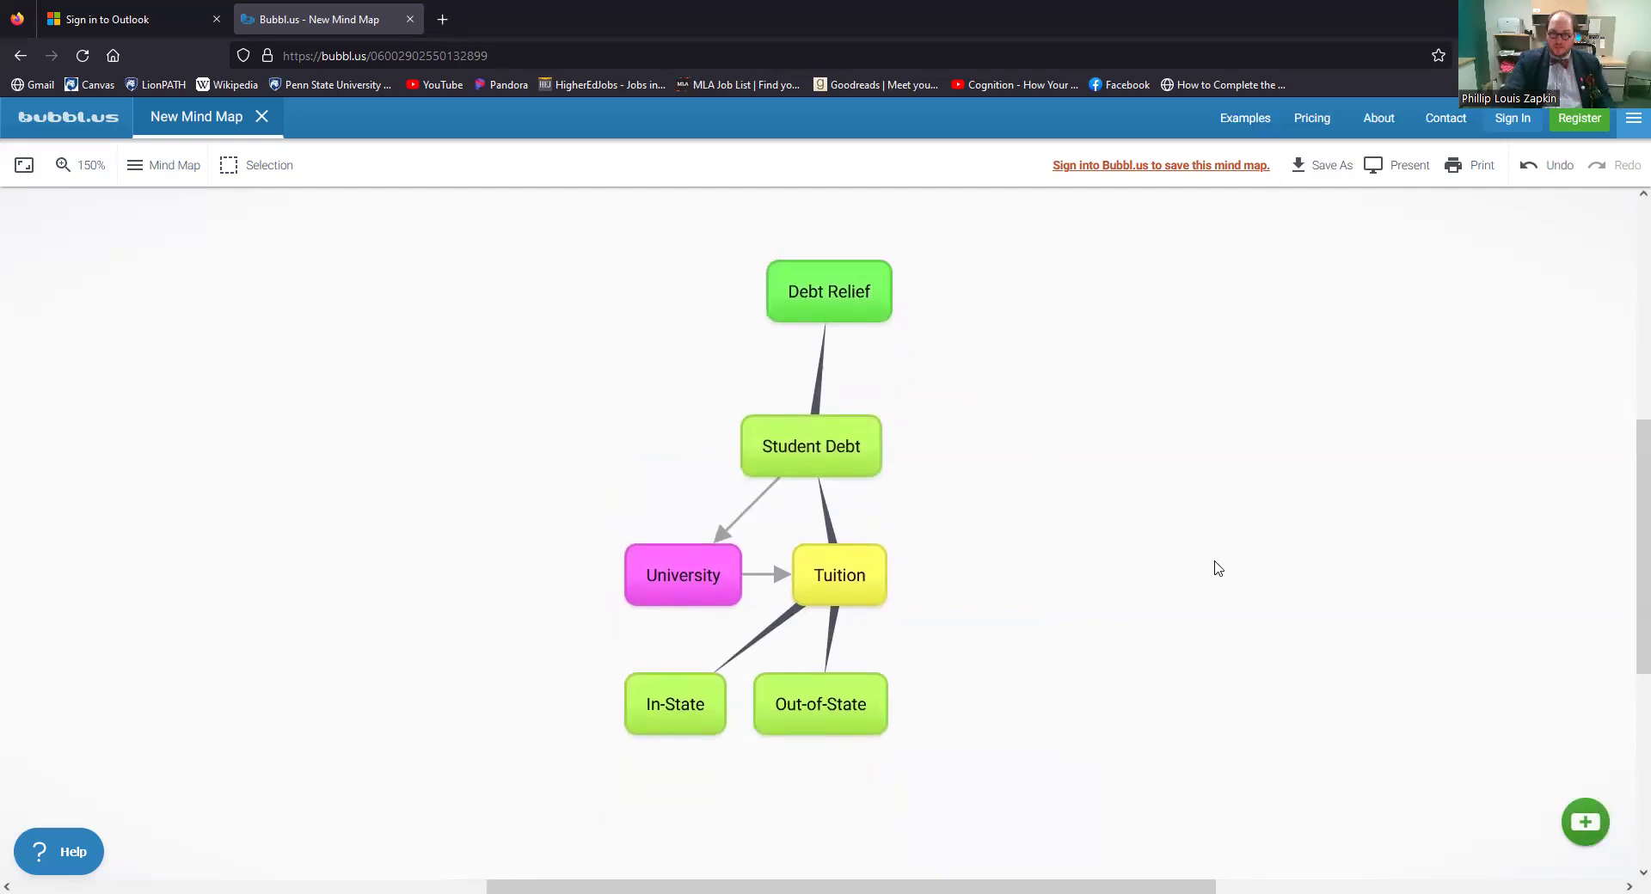
mouse_move(843, 589)
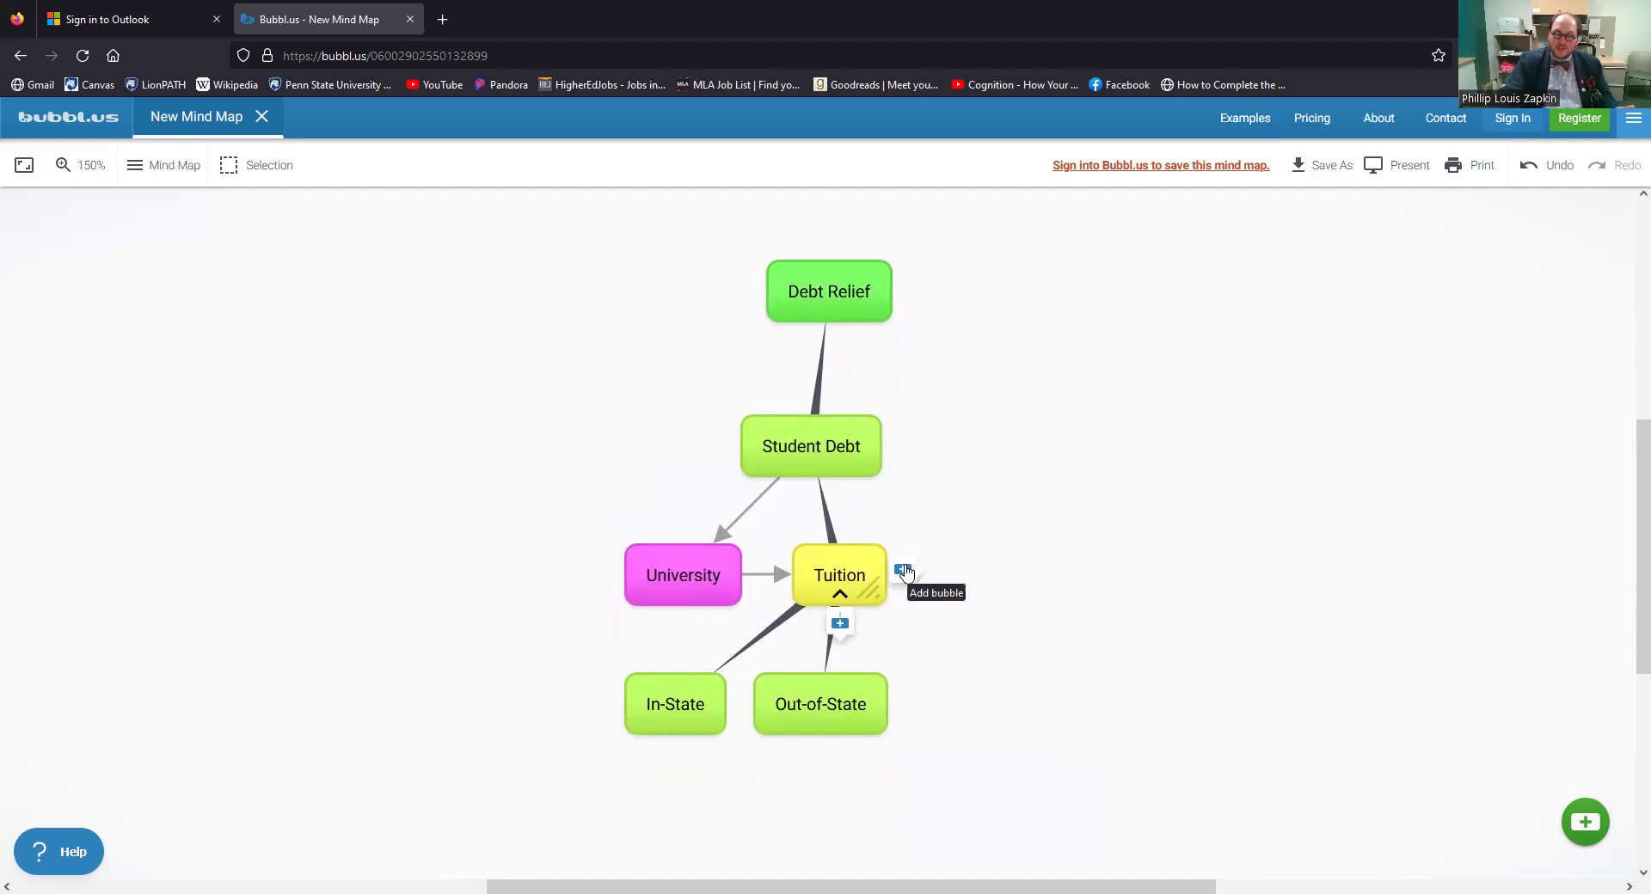
- Shift Tuition with In-State and Out-of-State right and up, then add a child bubble to University
left_click(837, 601)
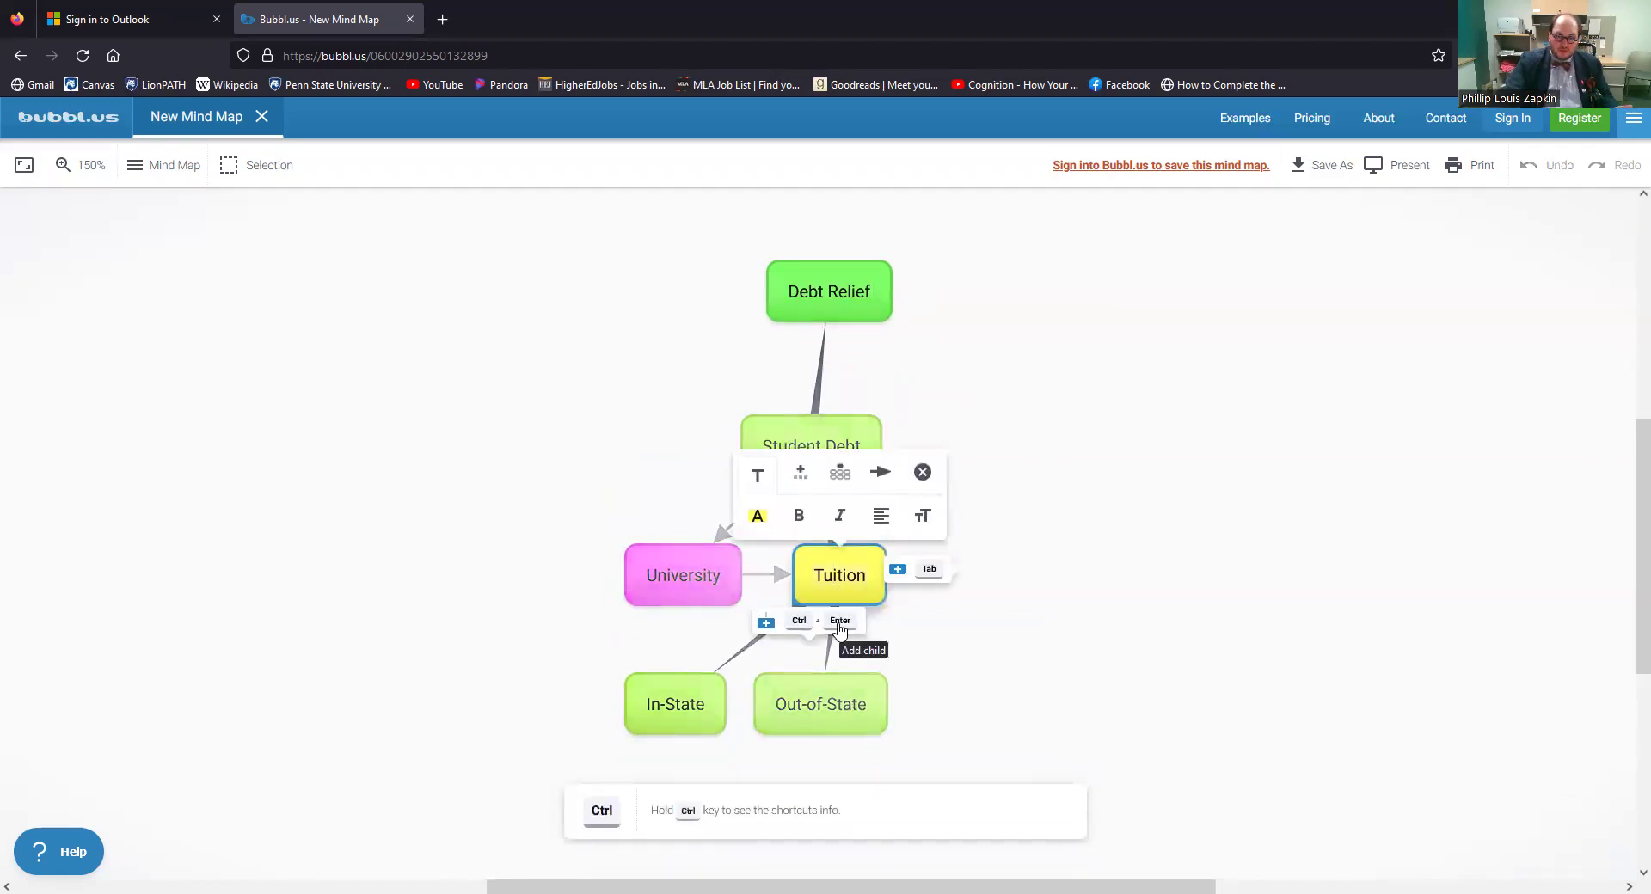
left_click(1135, 667)
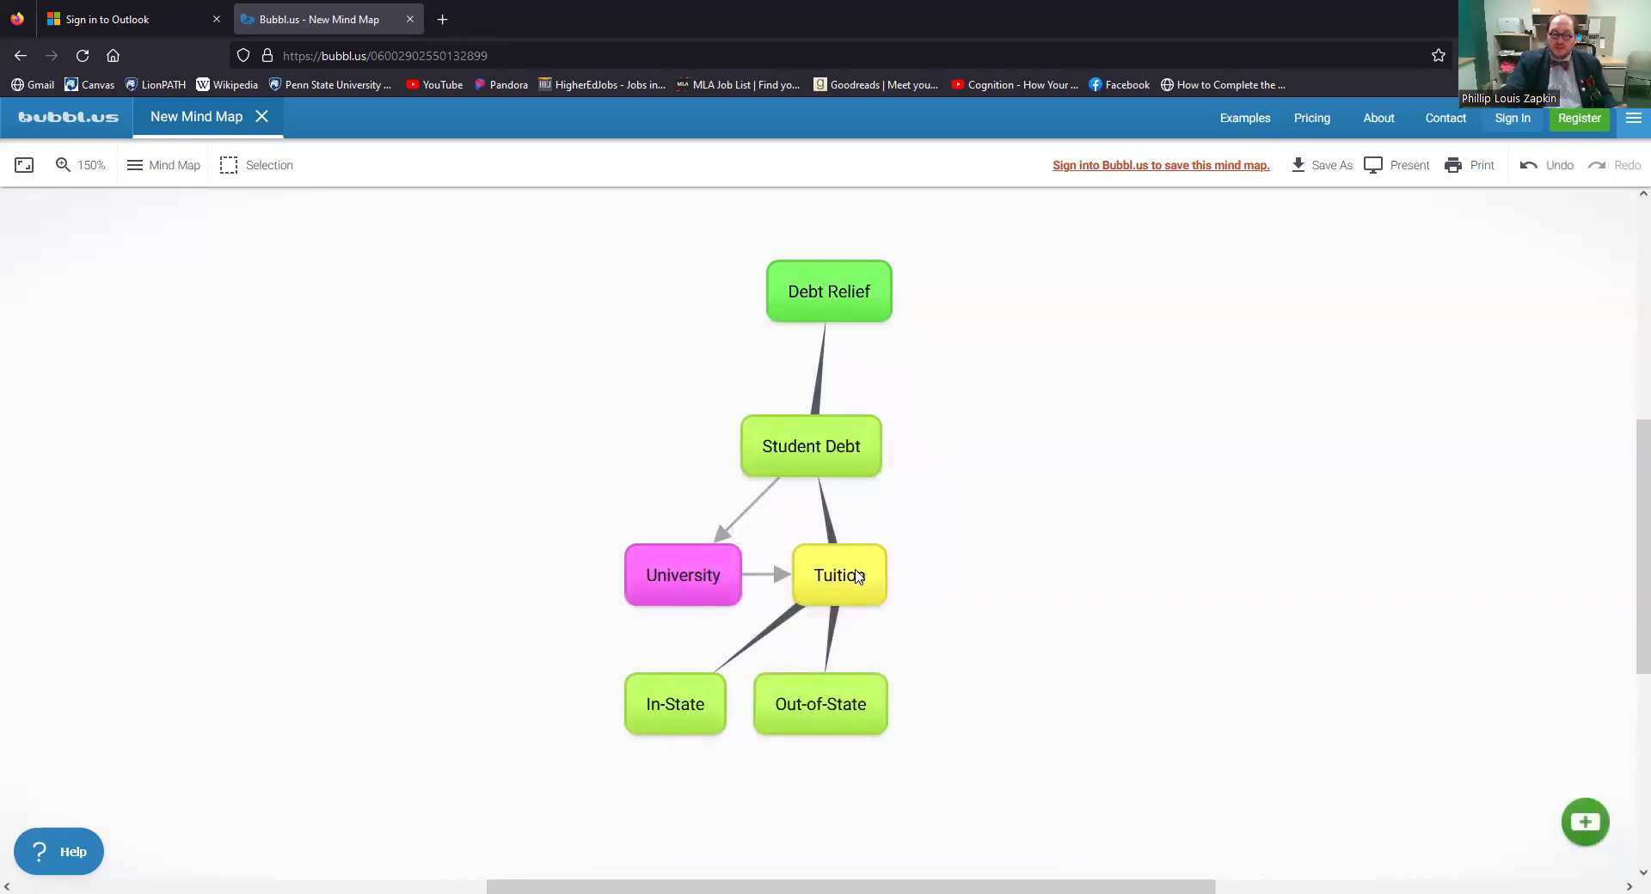
left_click_drag(858, 576, 1090, 576)
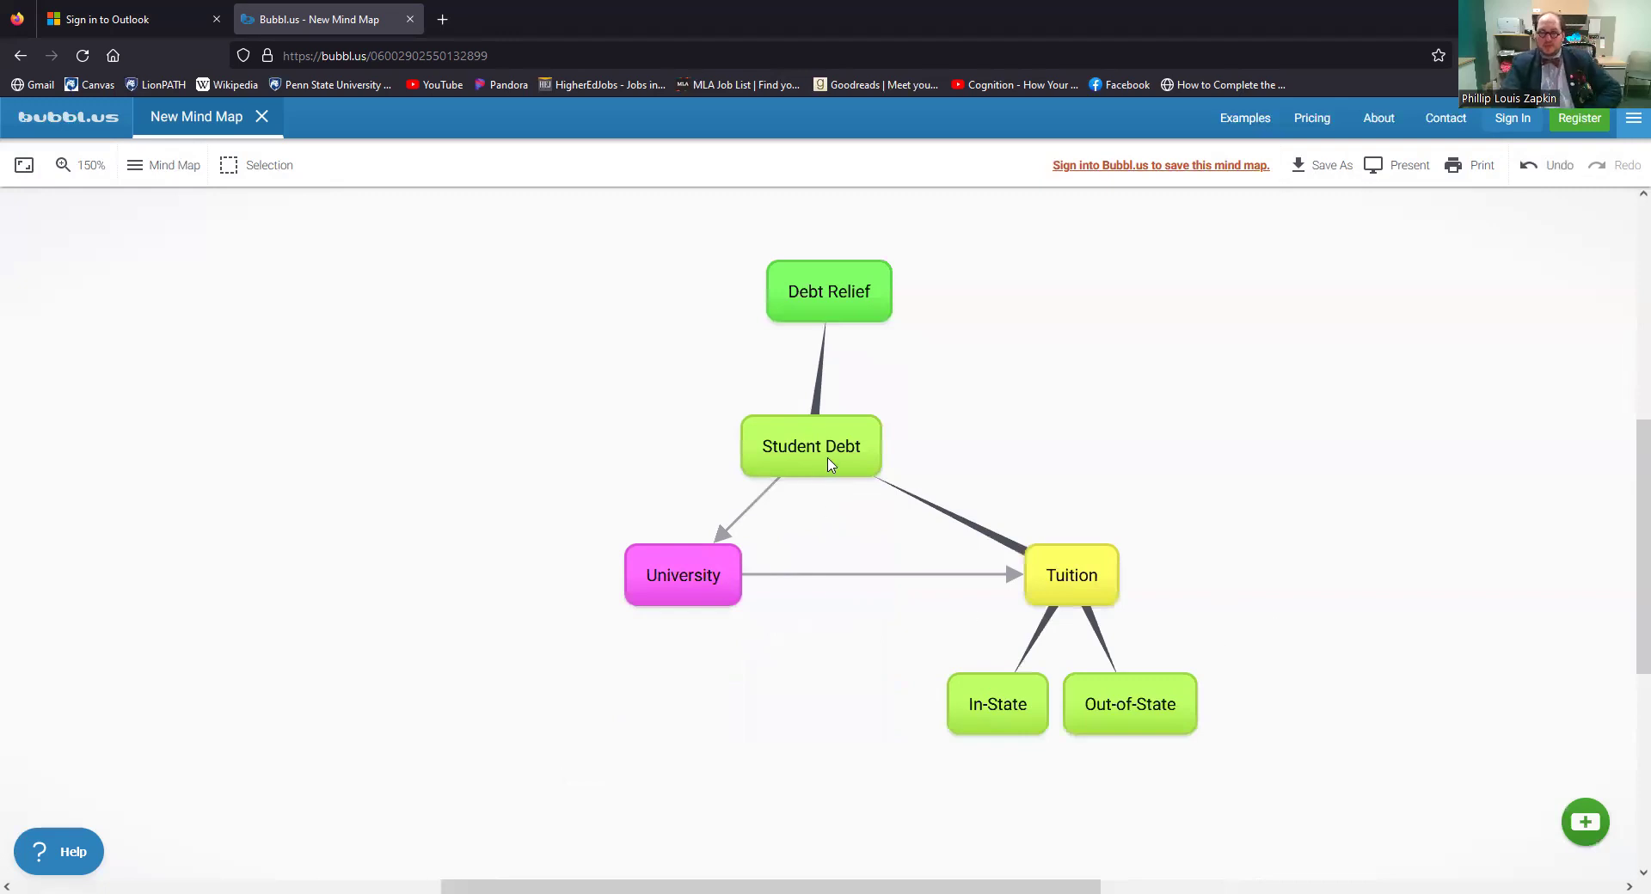
mouse_move(830, 465)
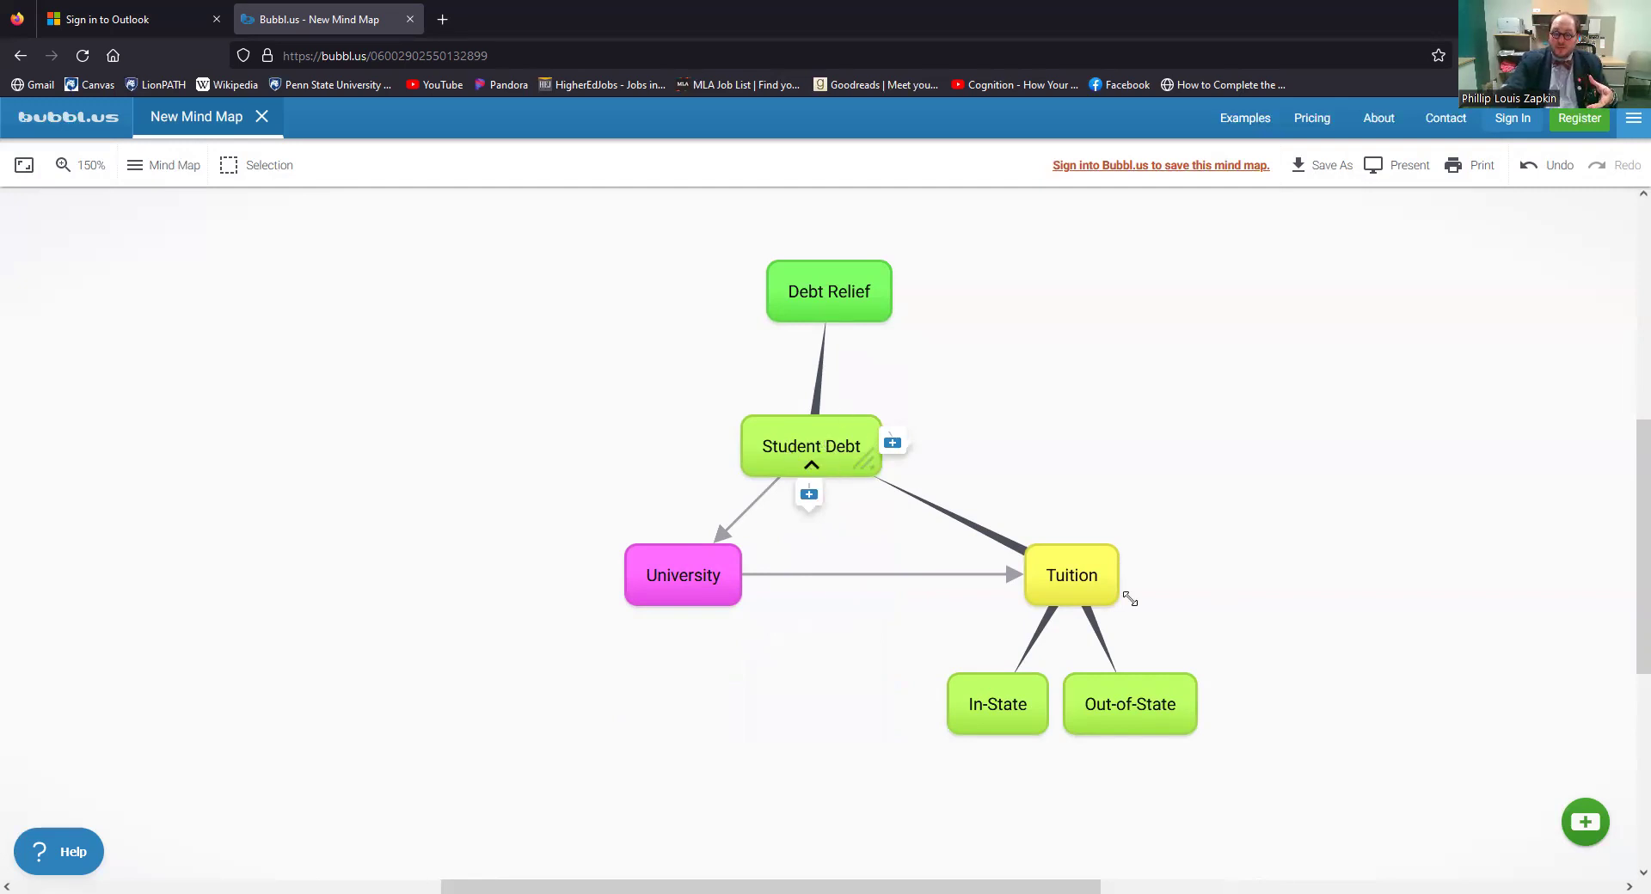
left_click_drag(1090, 589, 856, 606)
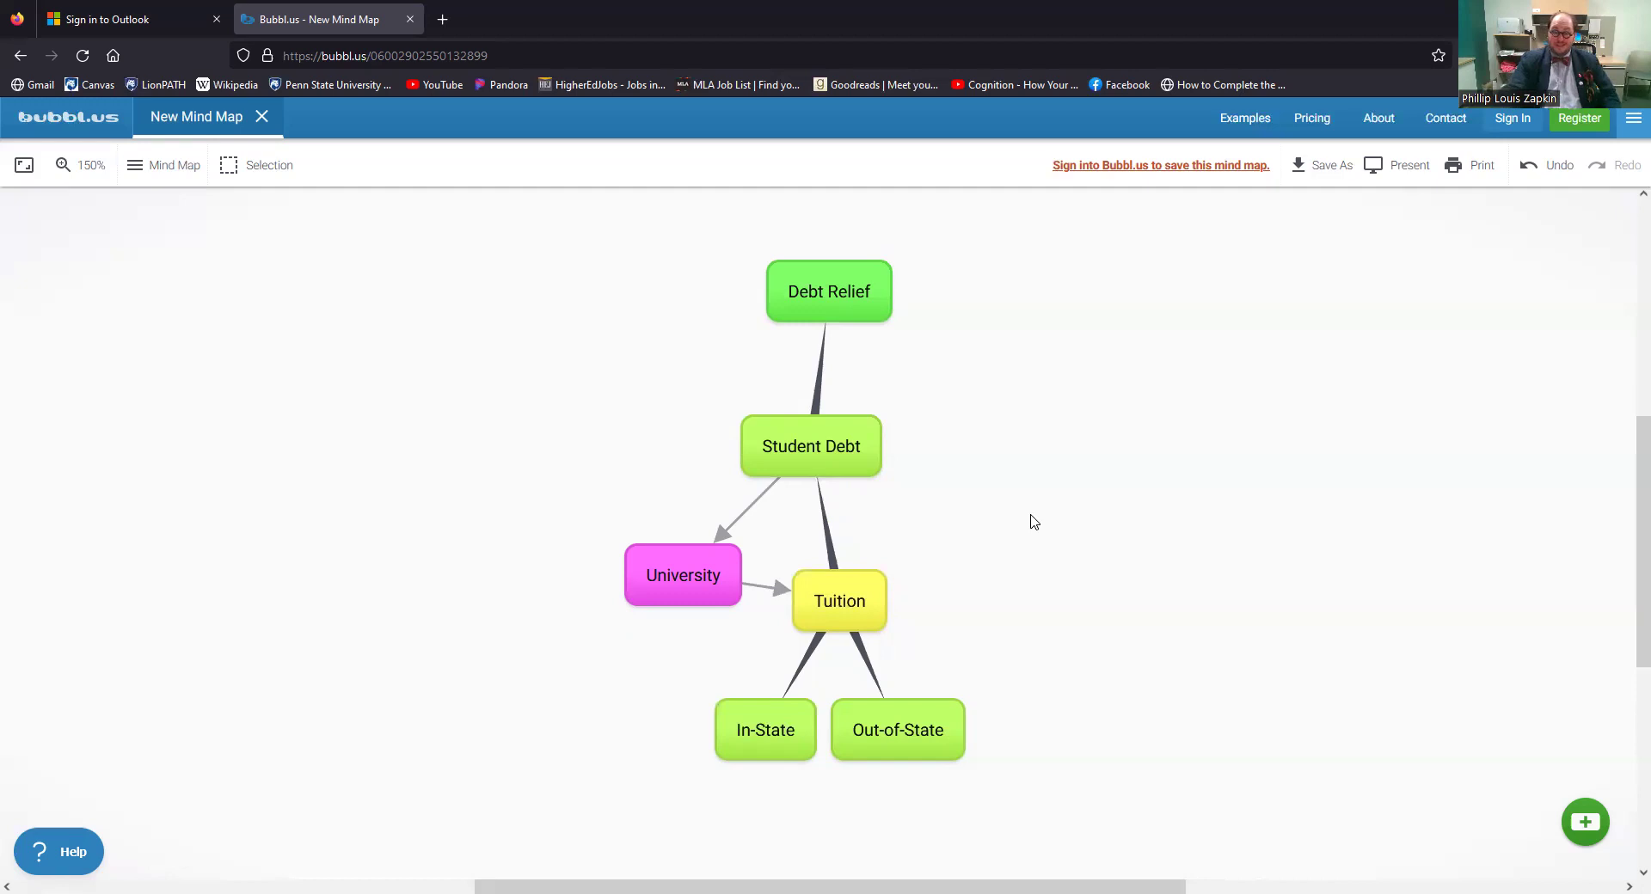
left_click_drag(859, 602, 988, 576)
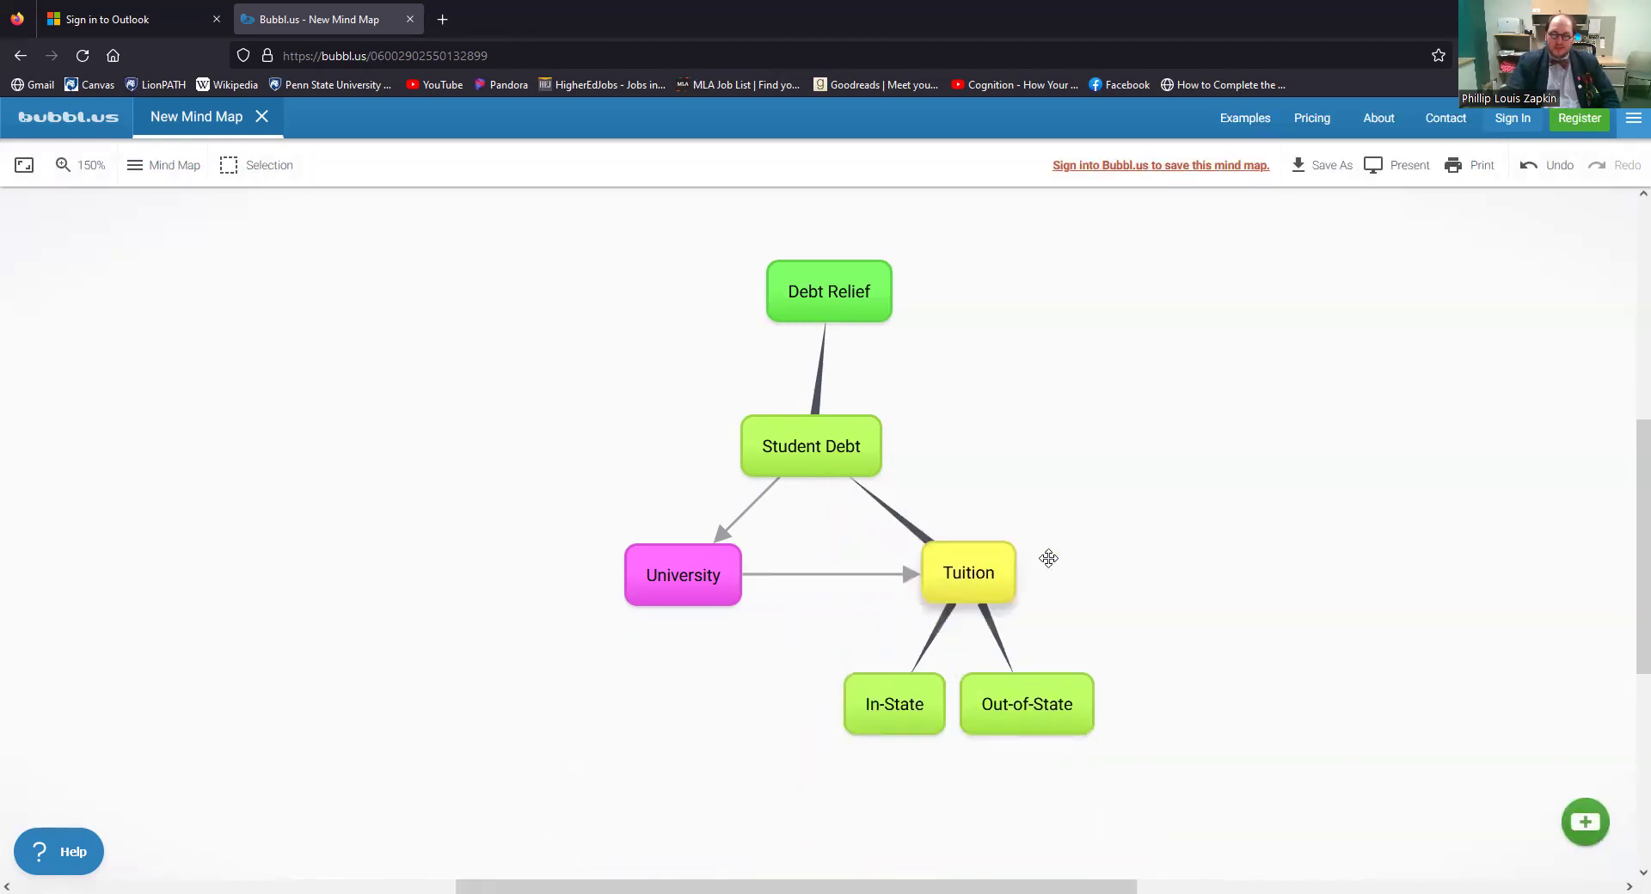
left_click_drag(972, 585, 1101, 533)
left_click(681, 582)
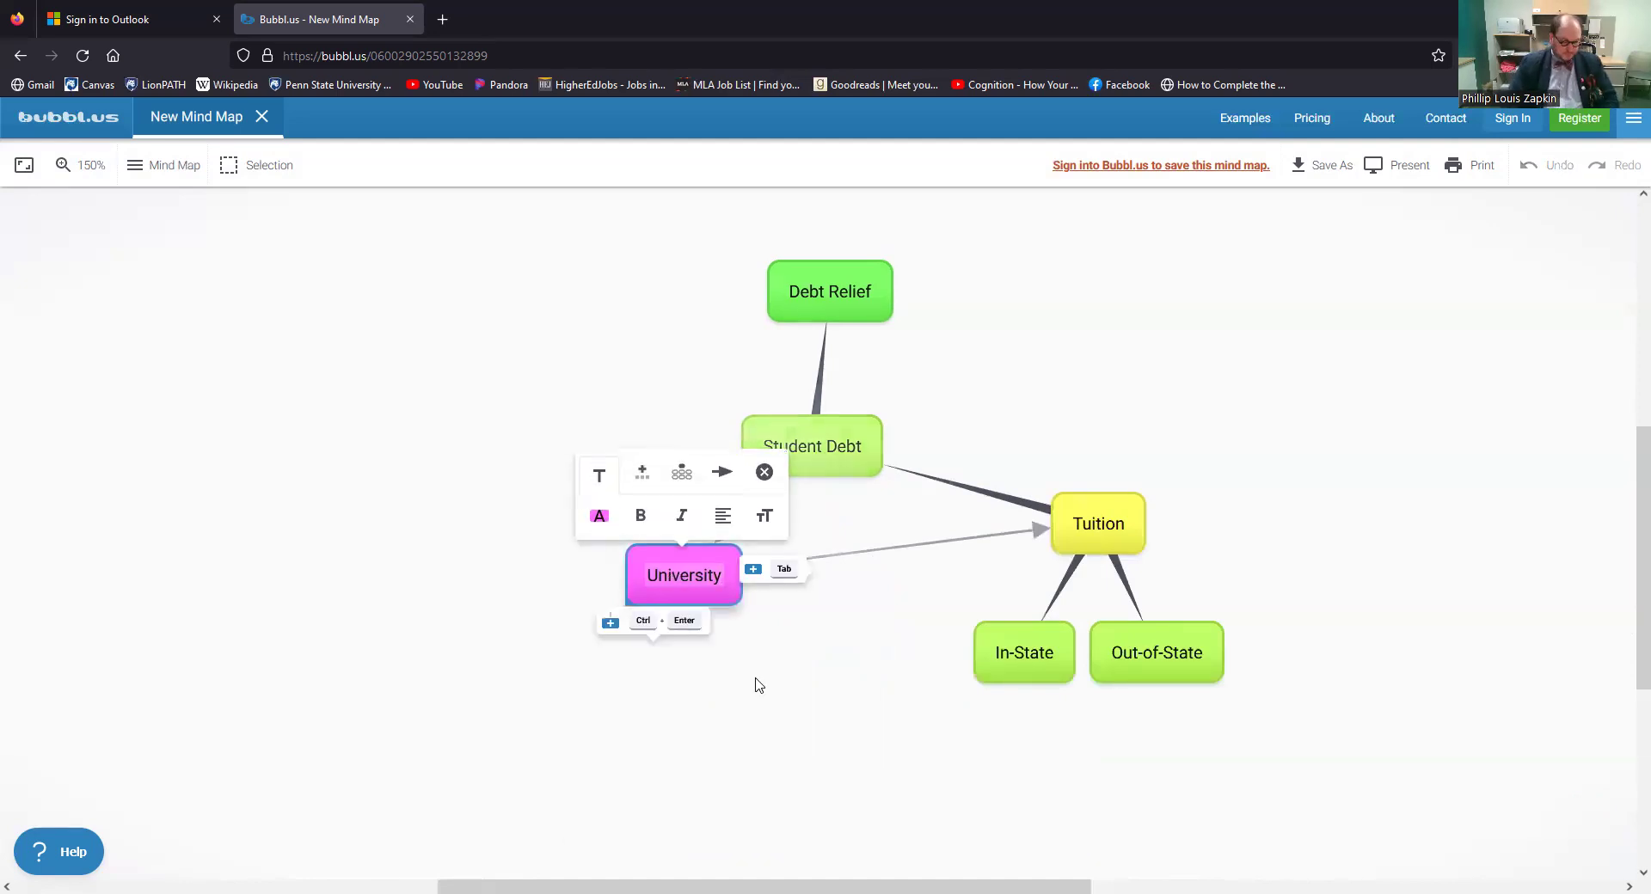
key("Tab")
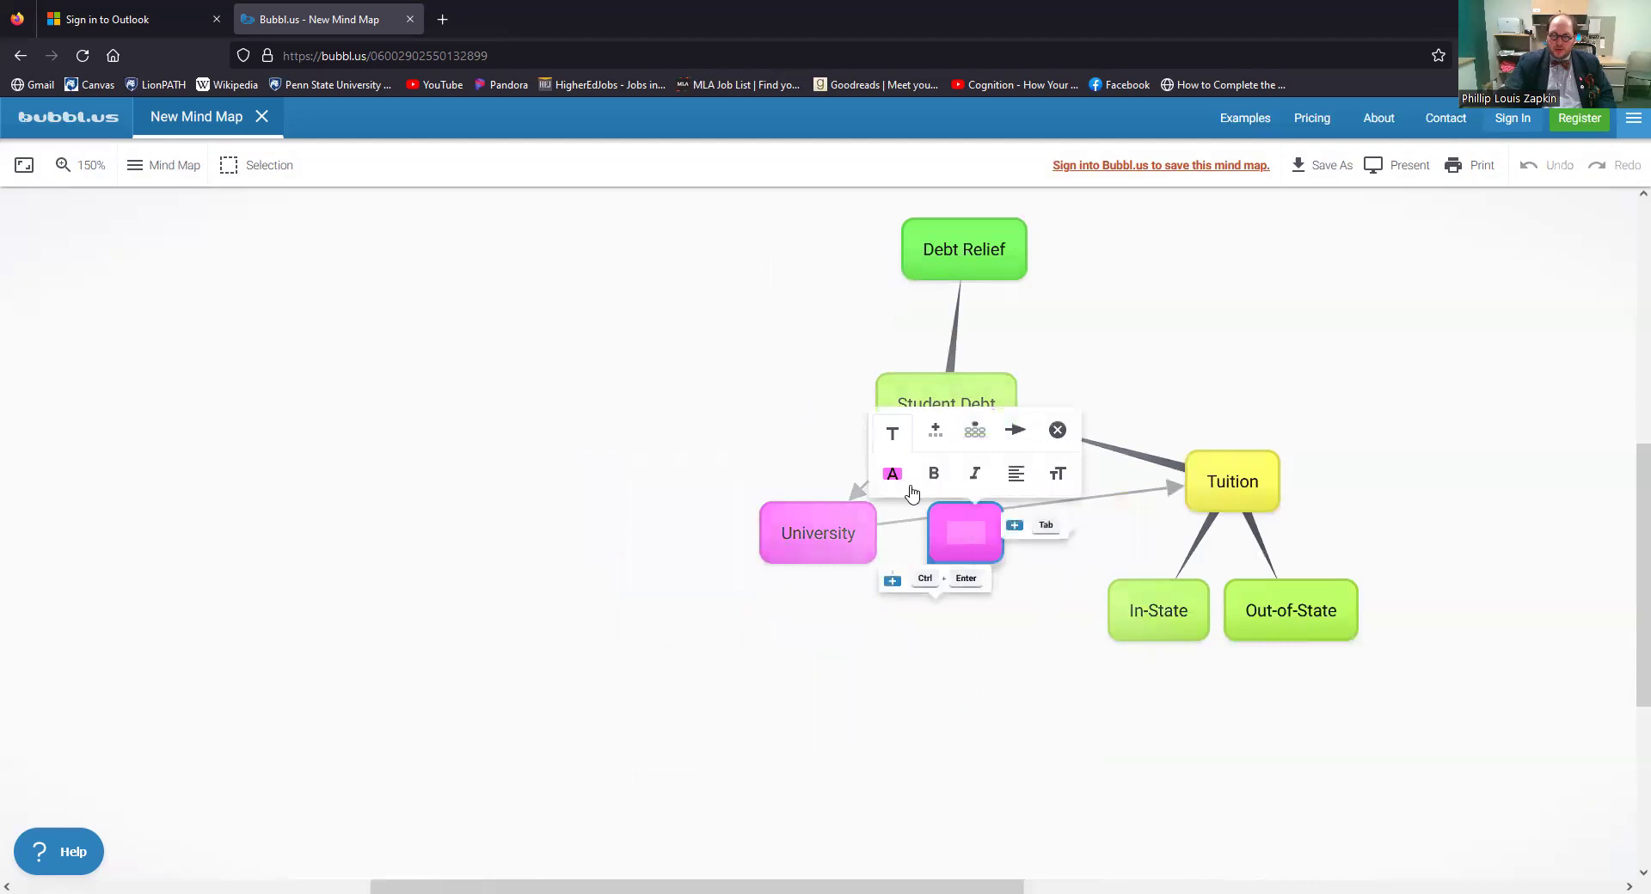
- Colour University's new bubble yellow, label it 'Cost of Running a Uni', and move it beside In-State
left_click(896, 475)
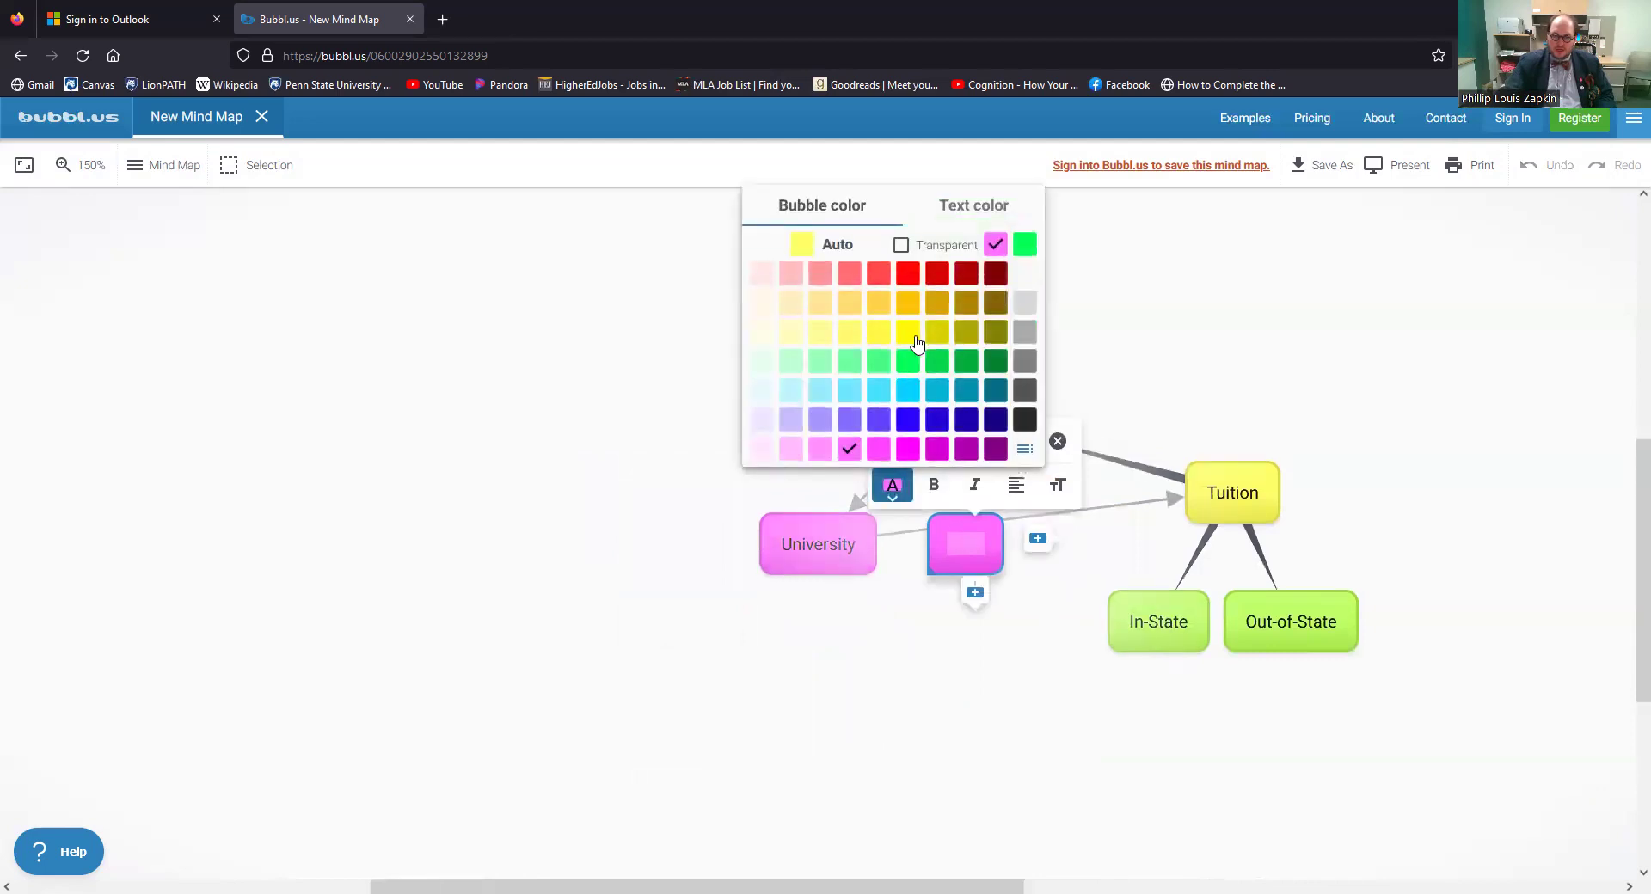
left_click(909, 335)
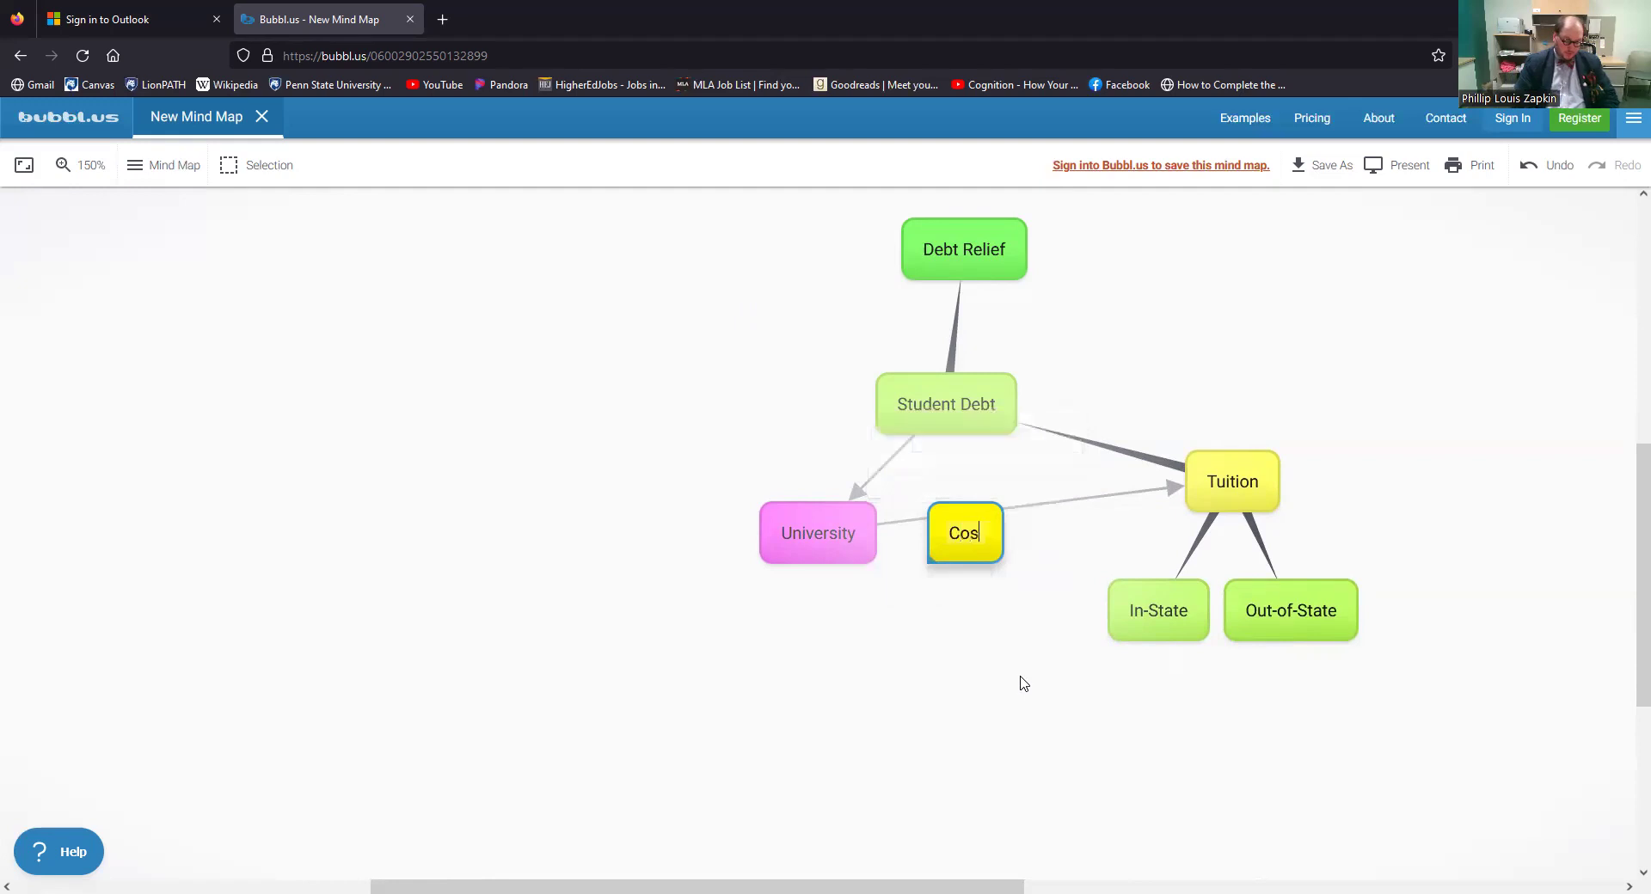
type("t of Runni")
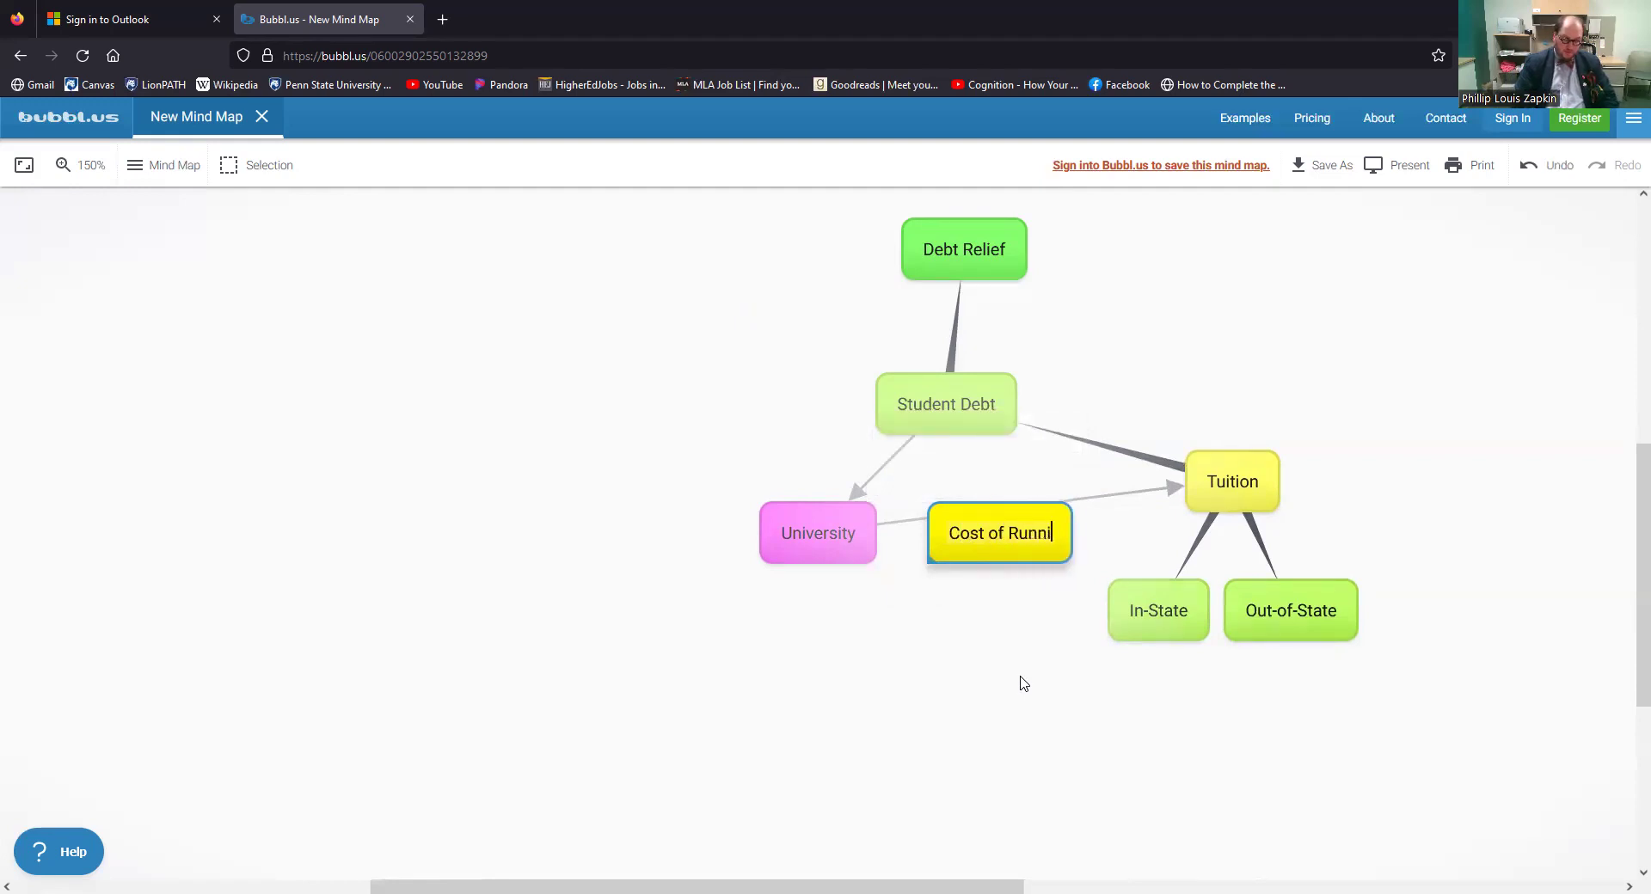
type("ng a Uni")
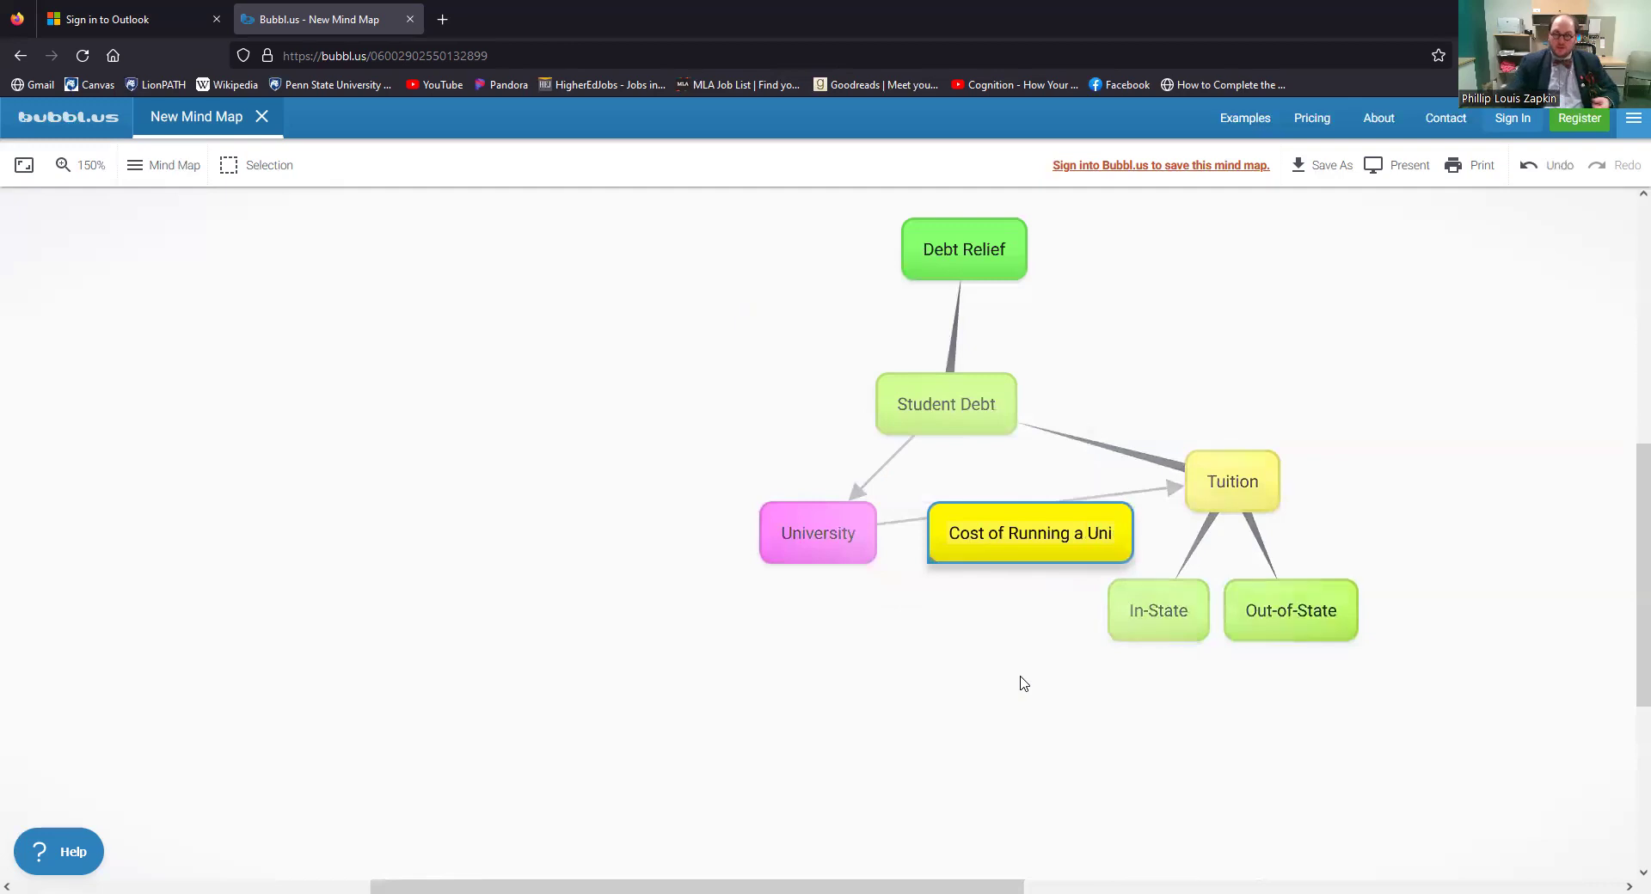
left_click(1009, 674)
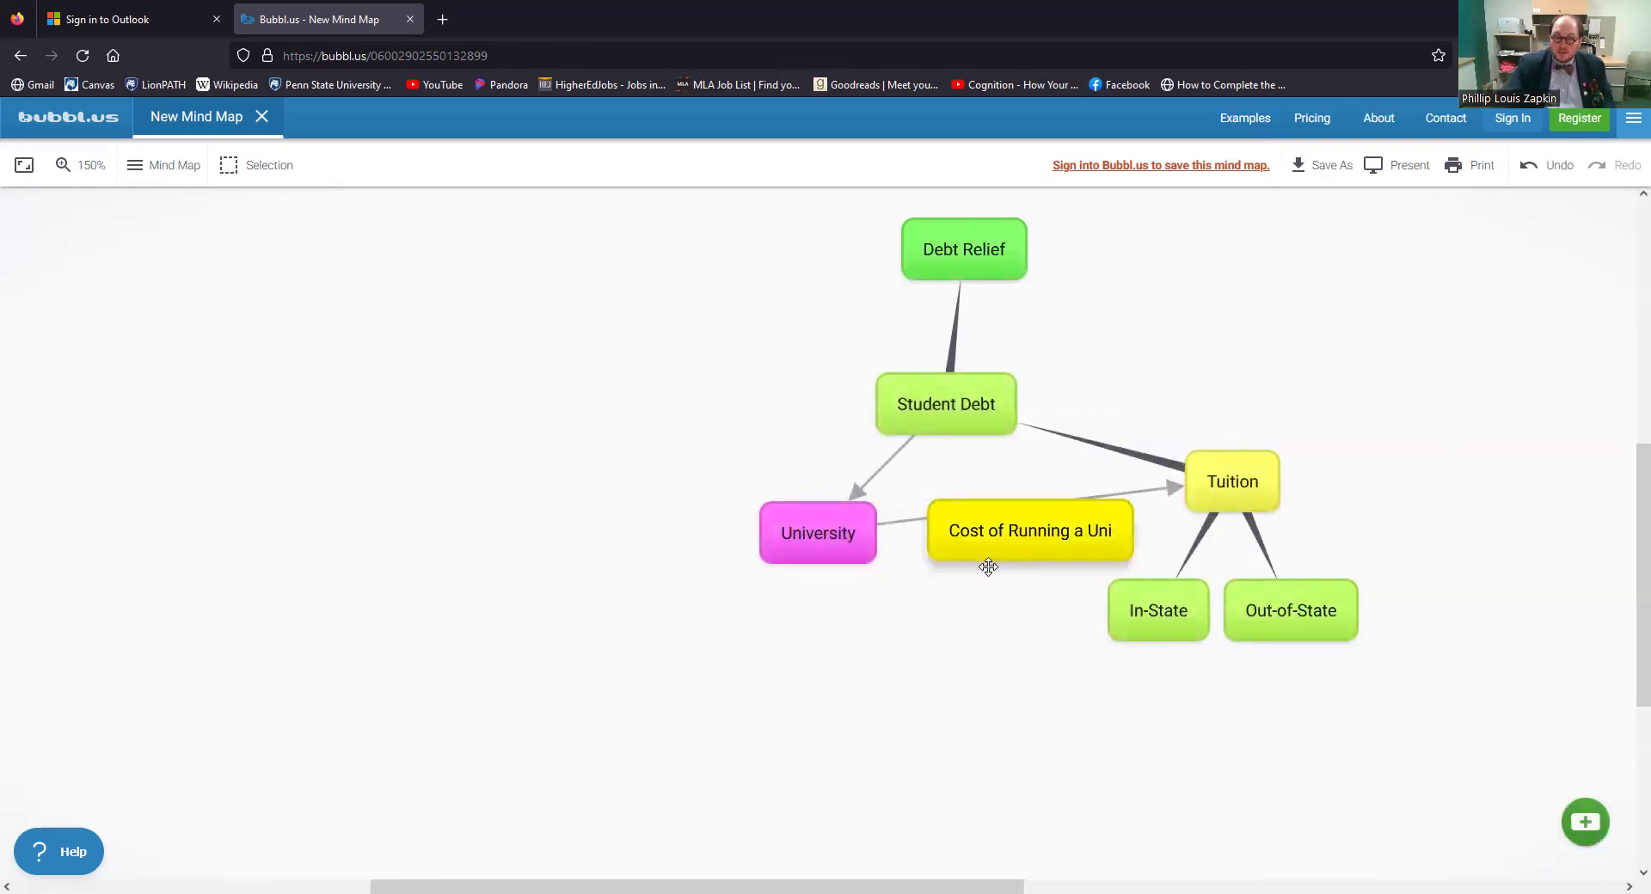
left_click_drag(988, 566, 936, 646)
left_click(843, 539)
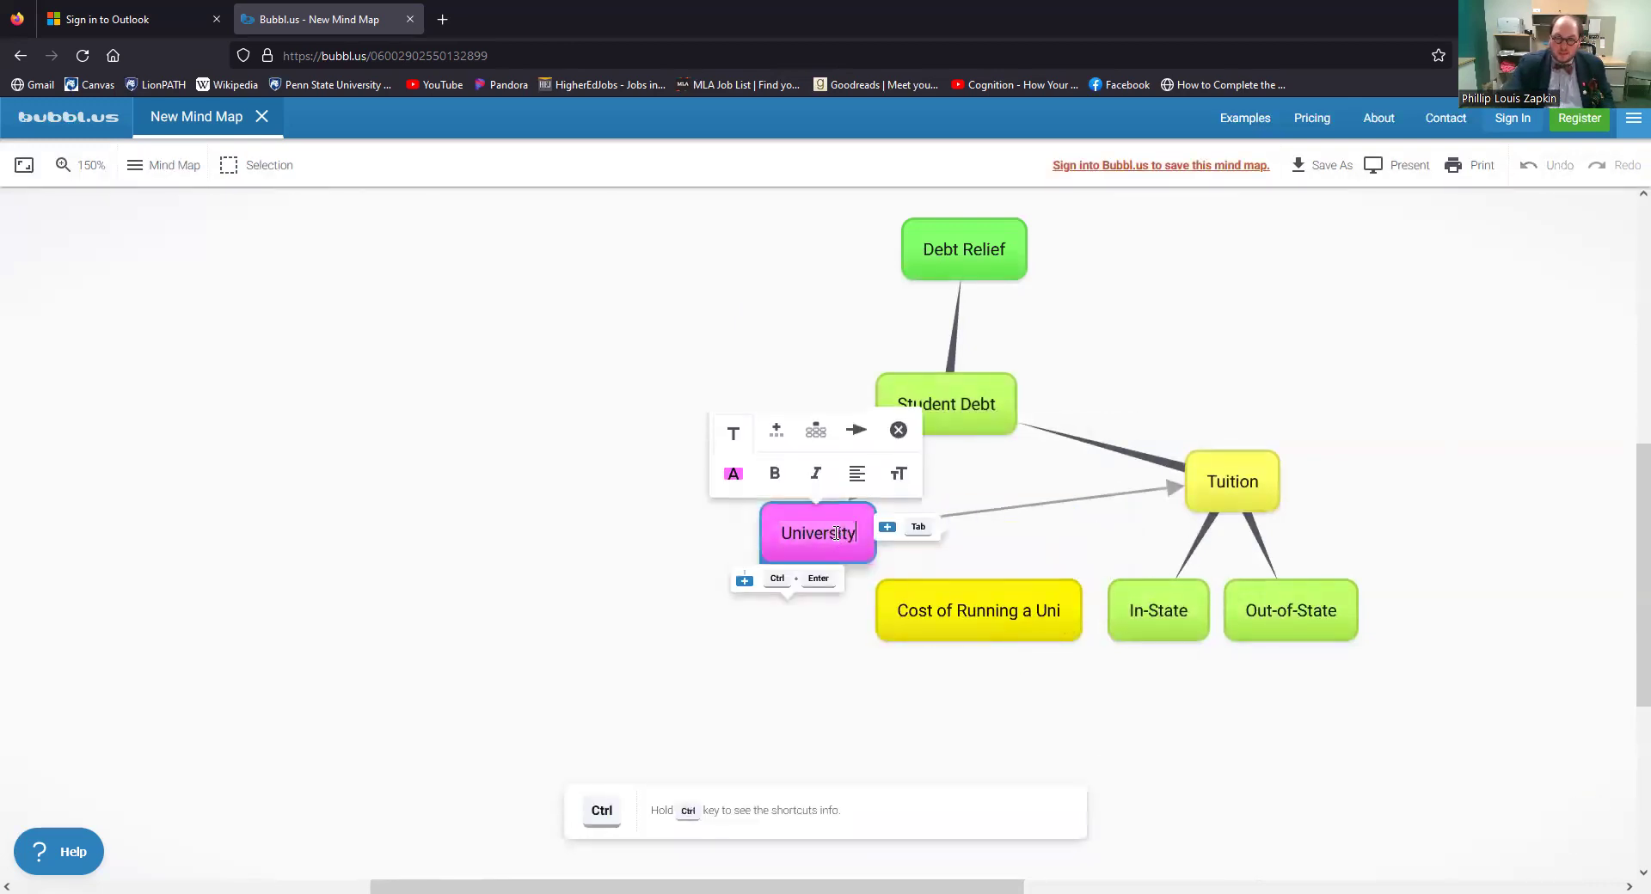
left_click(852, 441)
left_click(964, 621)
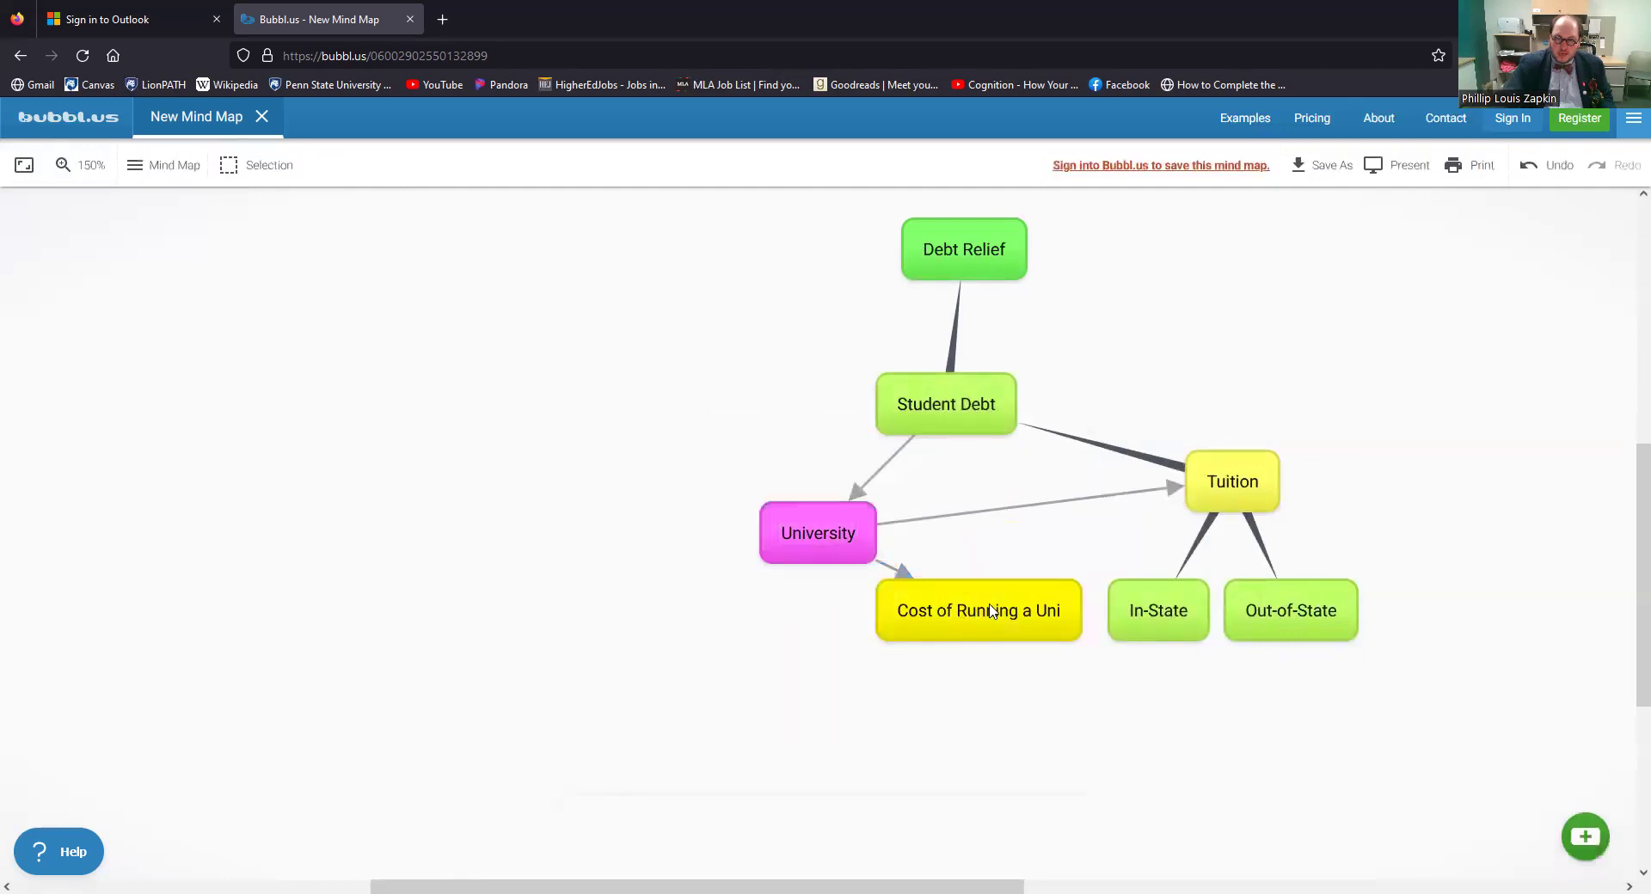
left_click(1013, 514)
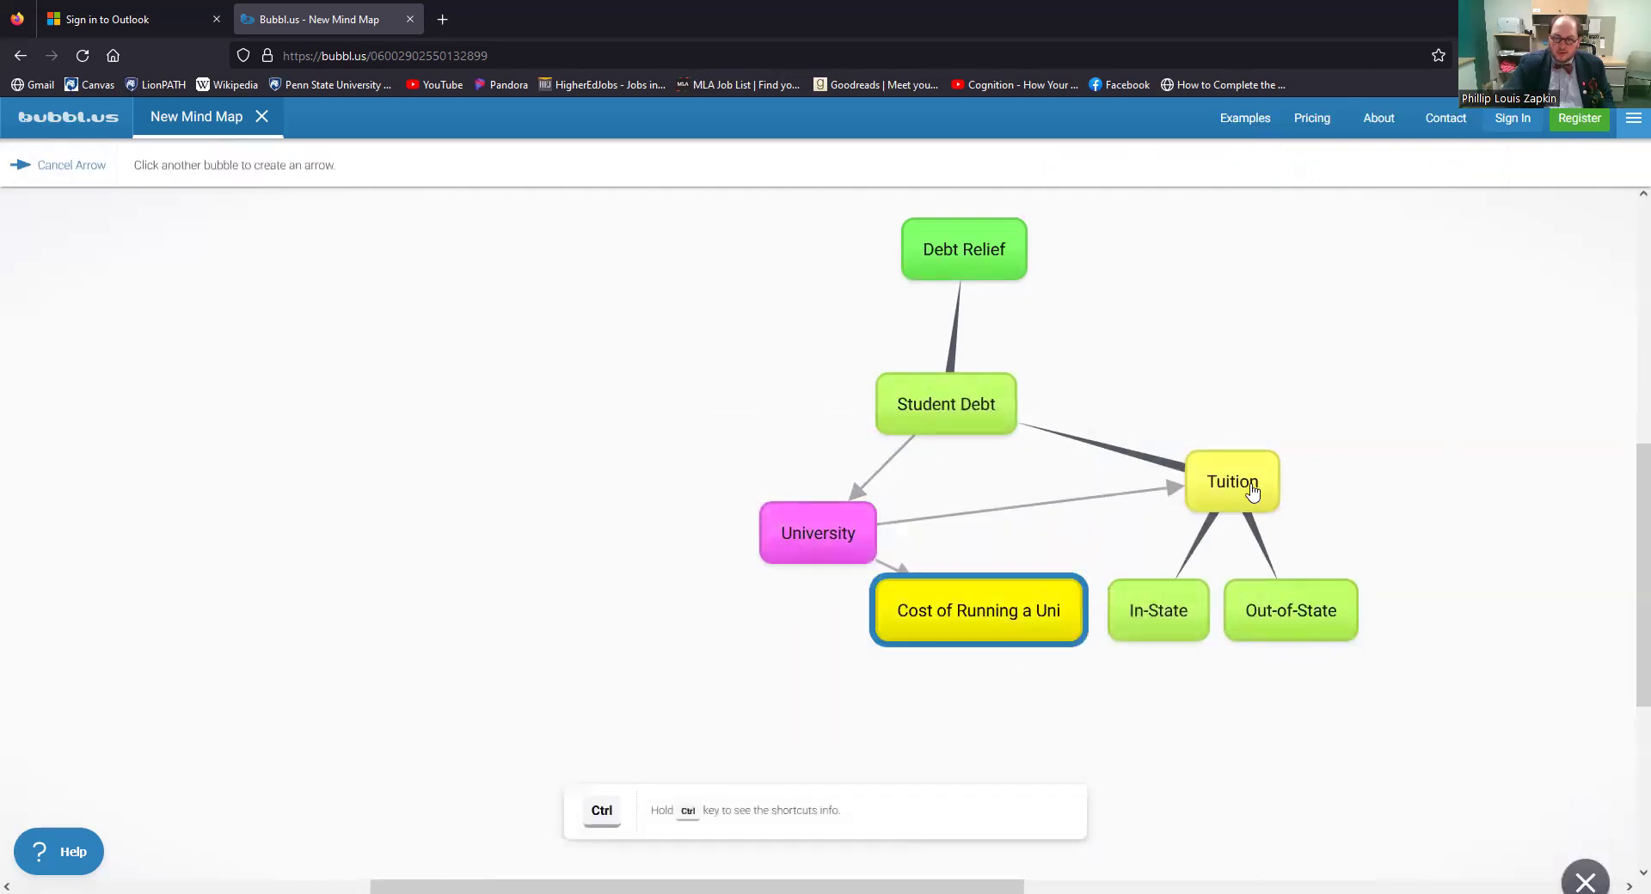
left_click(1251, 490)
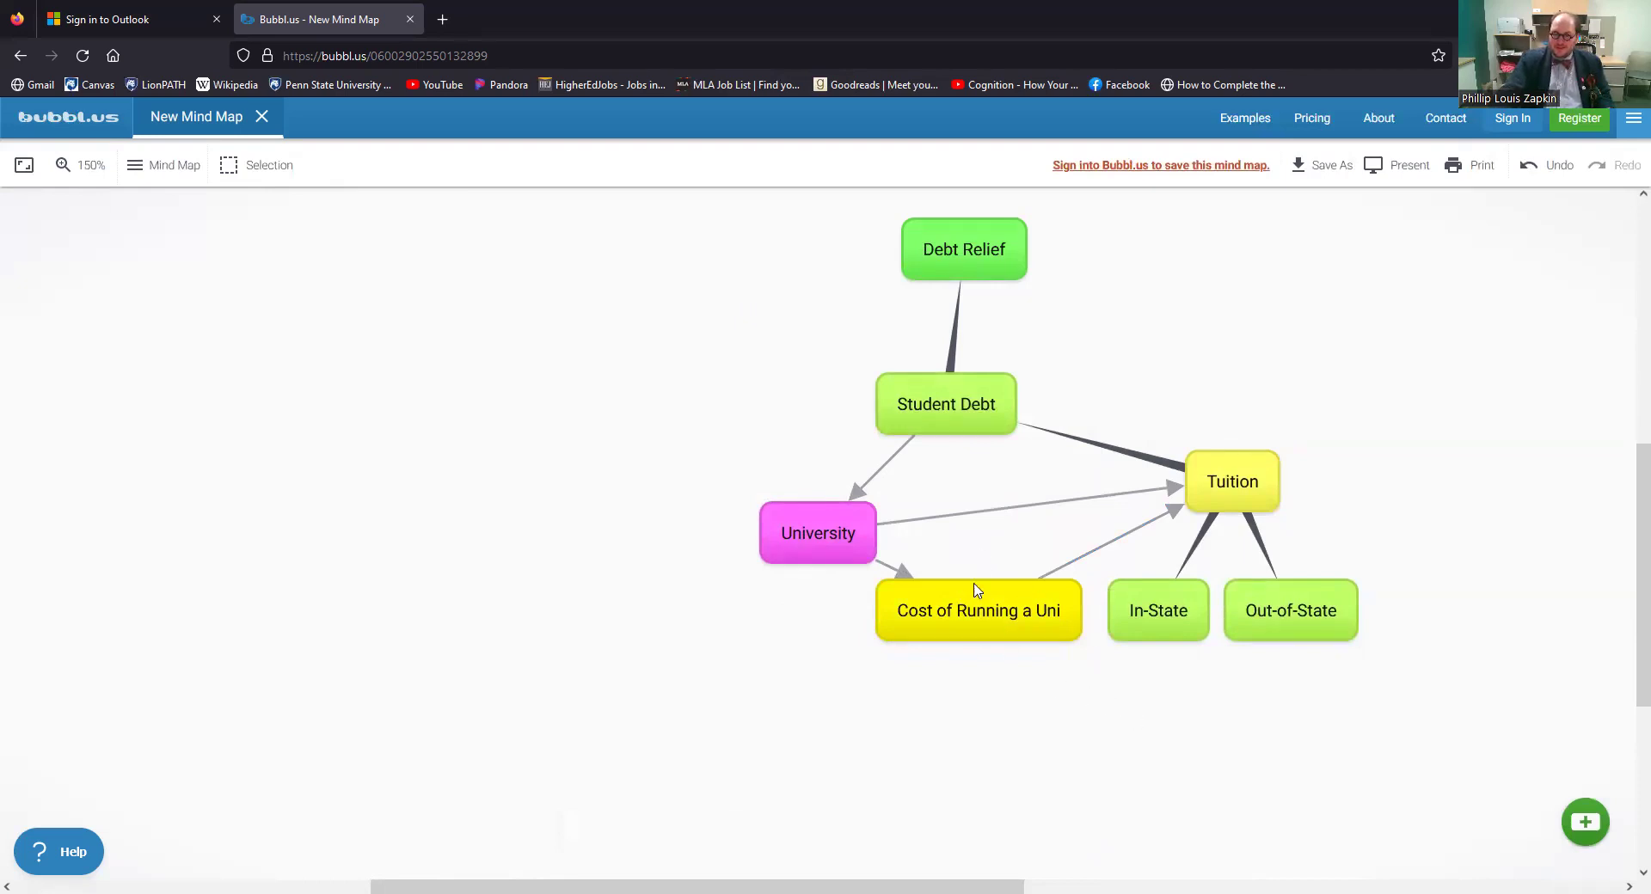
mouse_move(985, 623)
mouse_move(1230, 490)
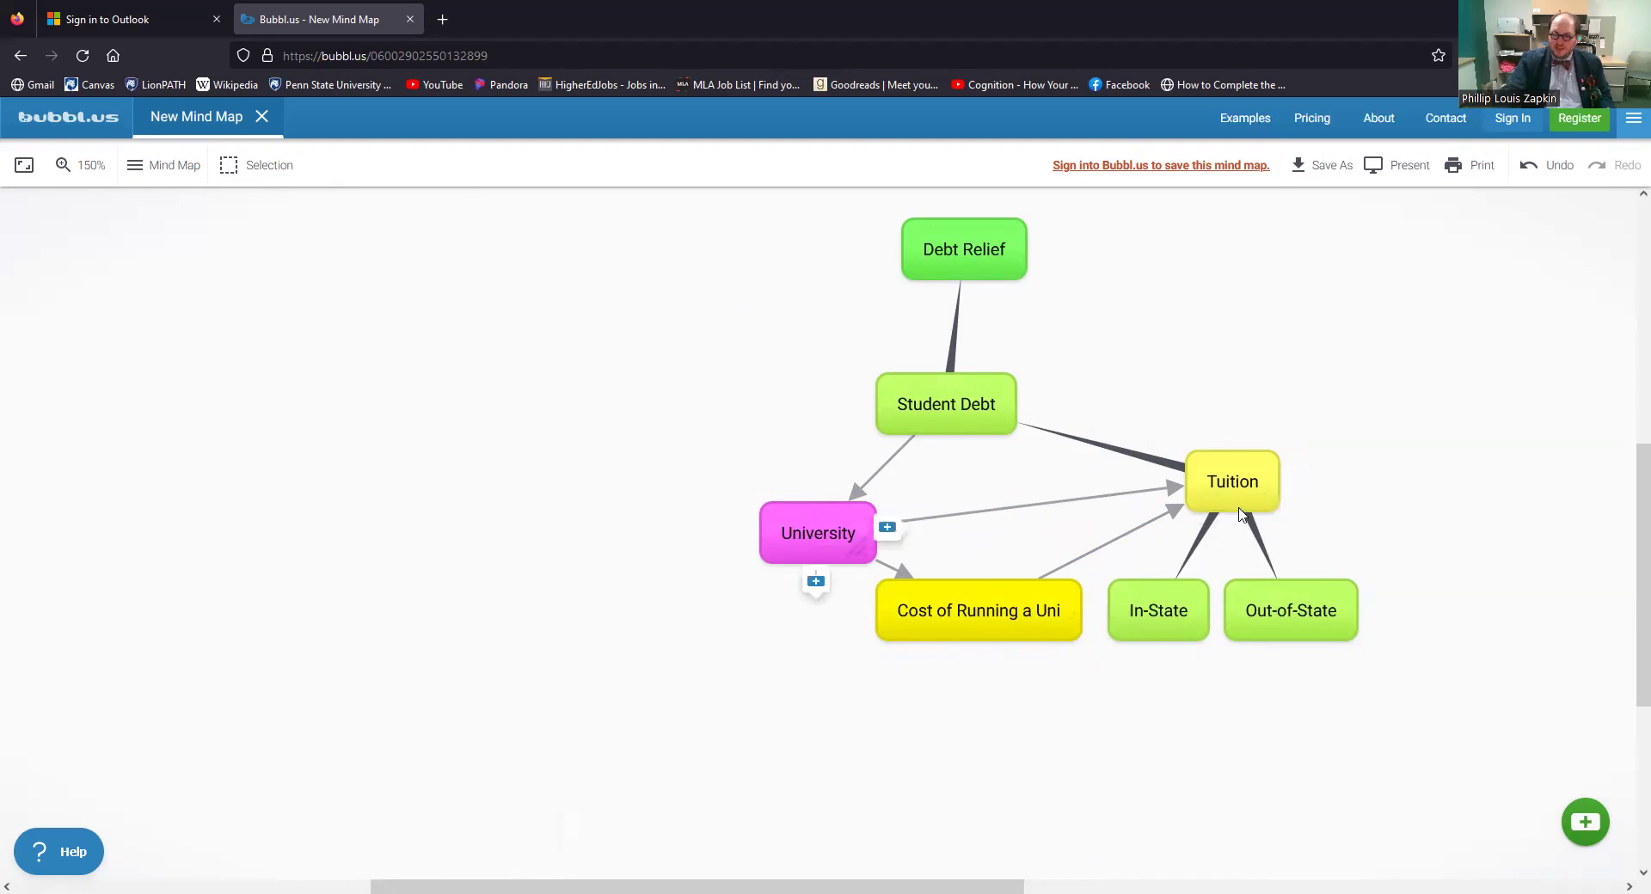
mouse_move(903, 581)
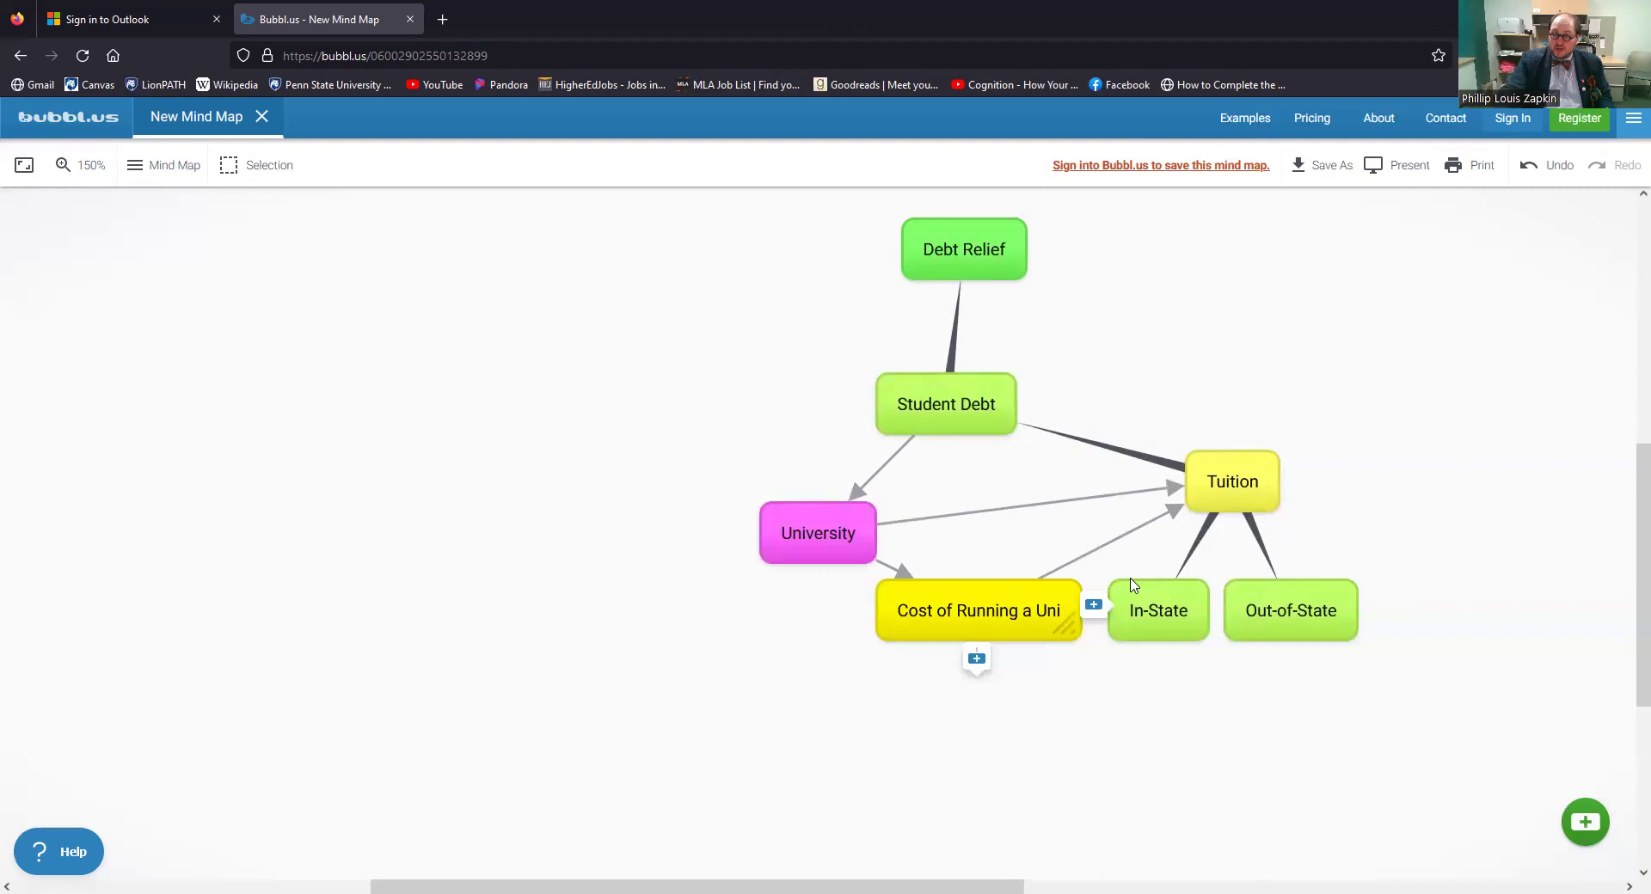
left_click(1232, 497)
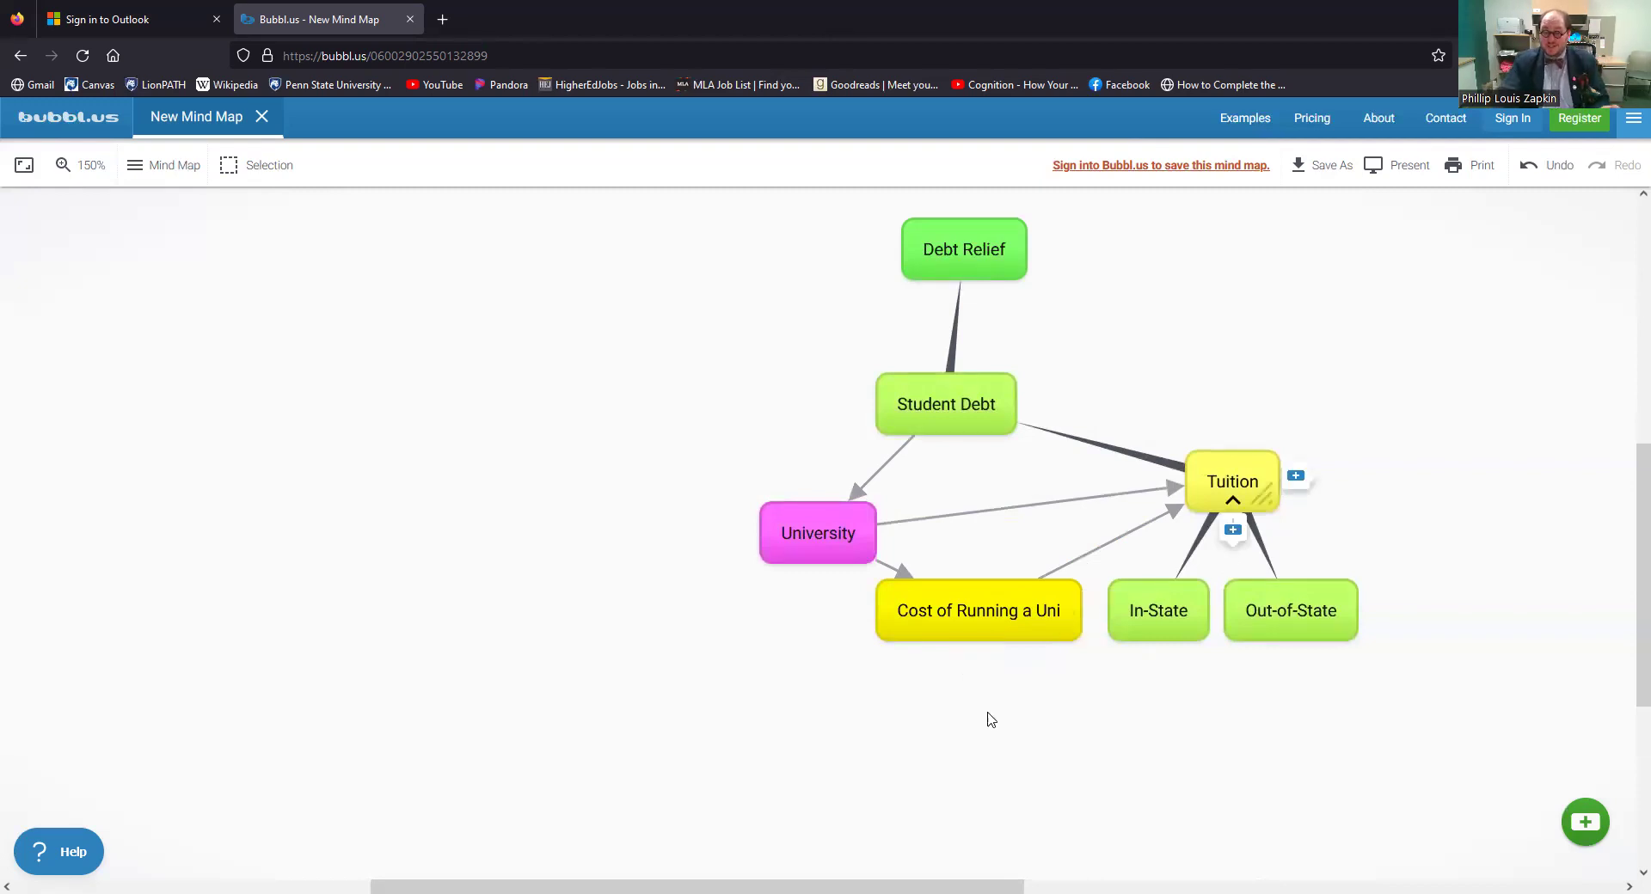
left_click_drag(921, 869, 988, 869)
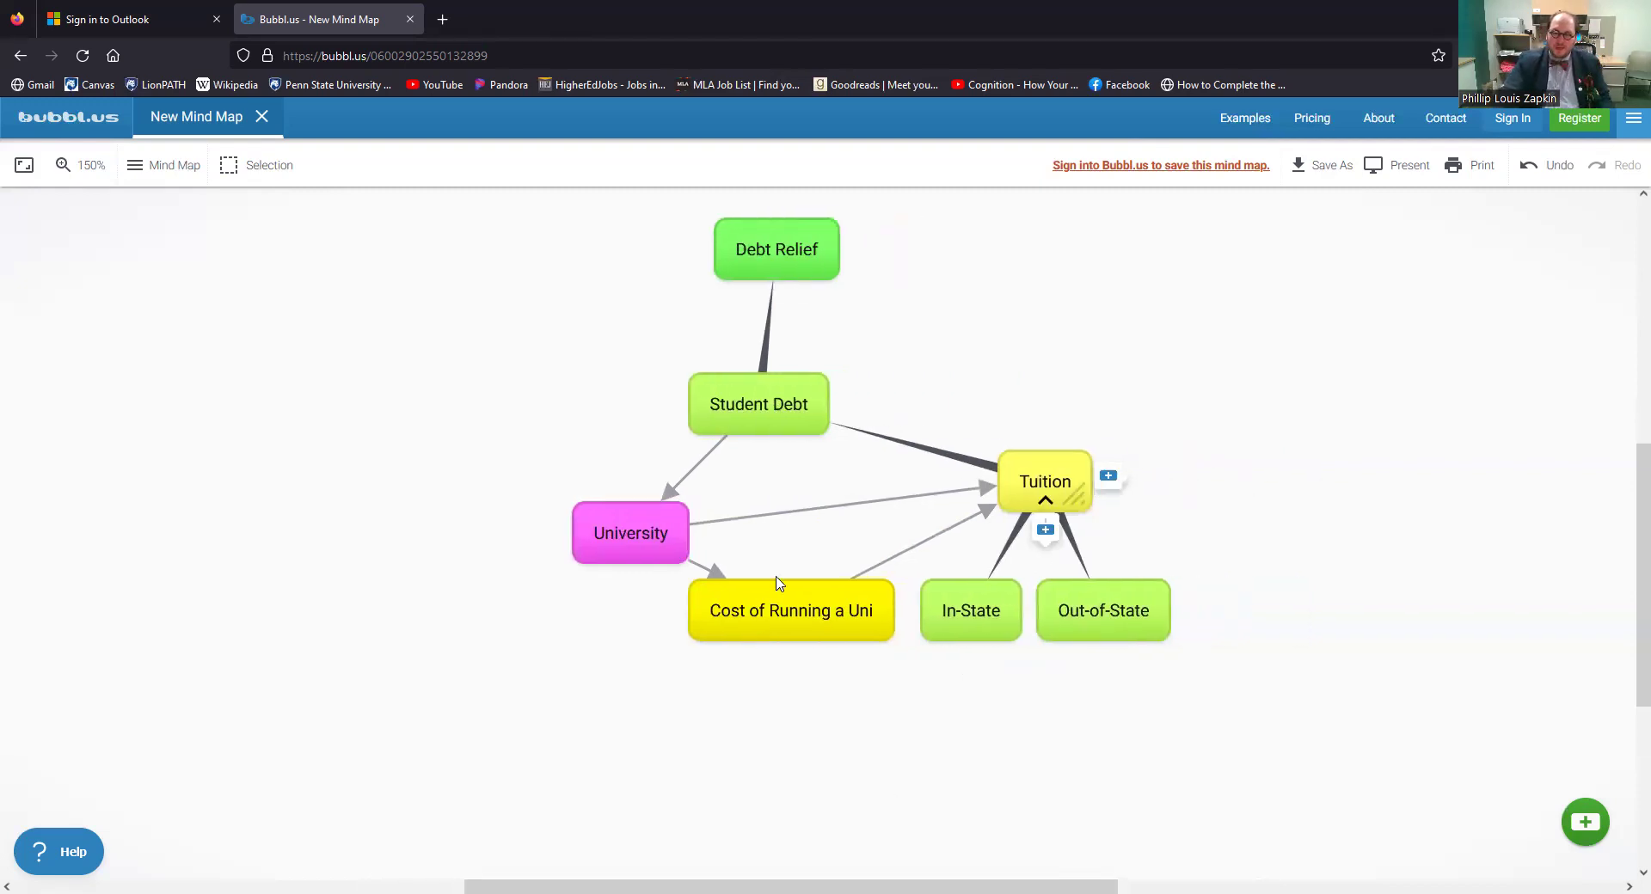
- Drag Tuition and its children further right, then nudge Cost of Running a Uni right
left_click(842, 612)
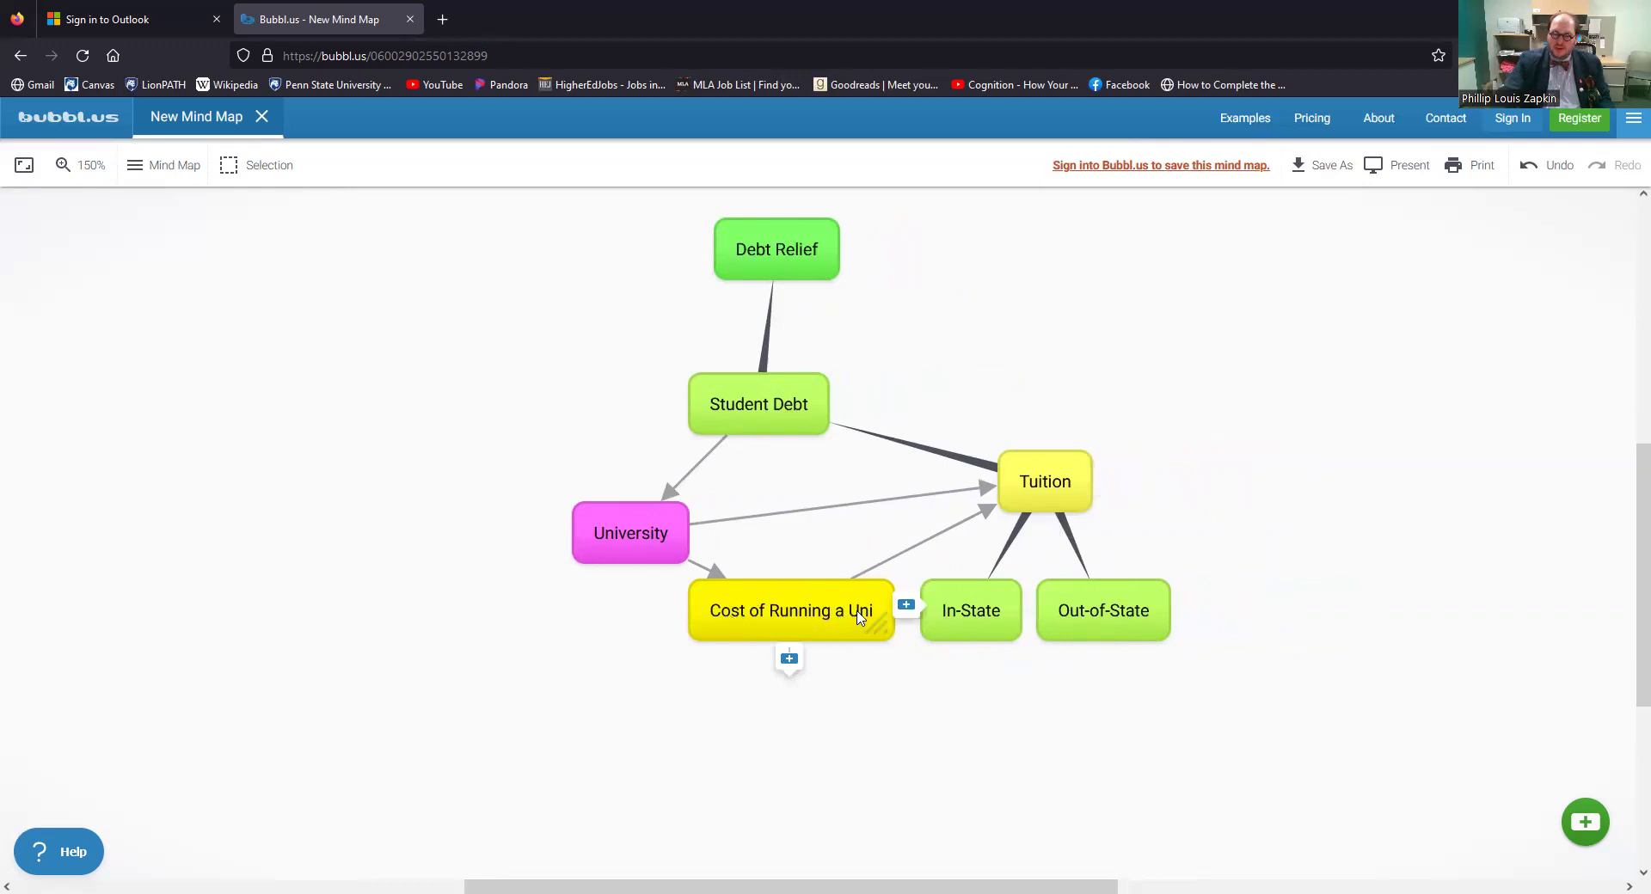
left_click_drag(1043, 489, 1173, 509)
left_click_drag(800, 627, 857, 595)
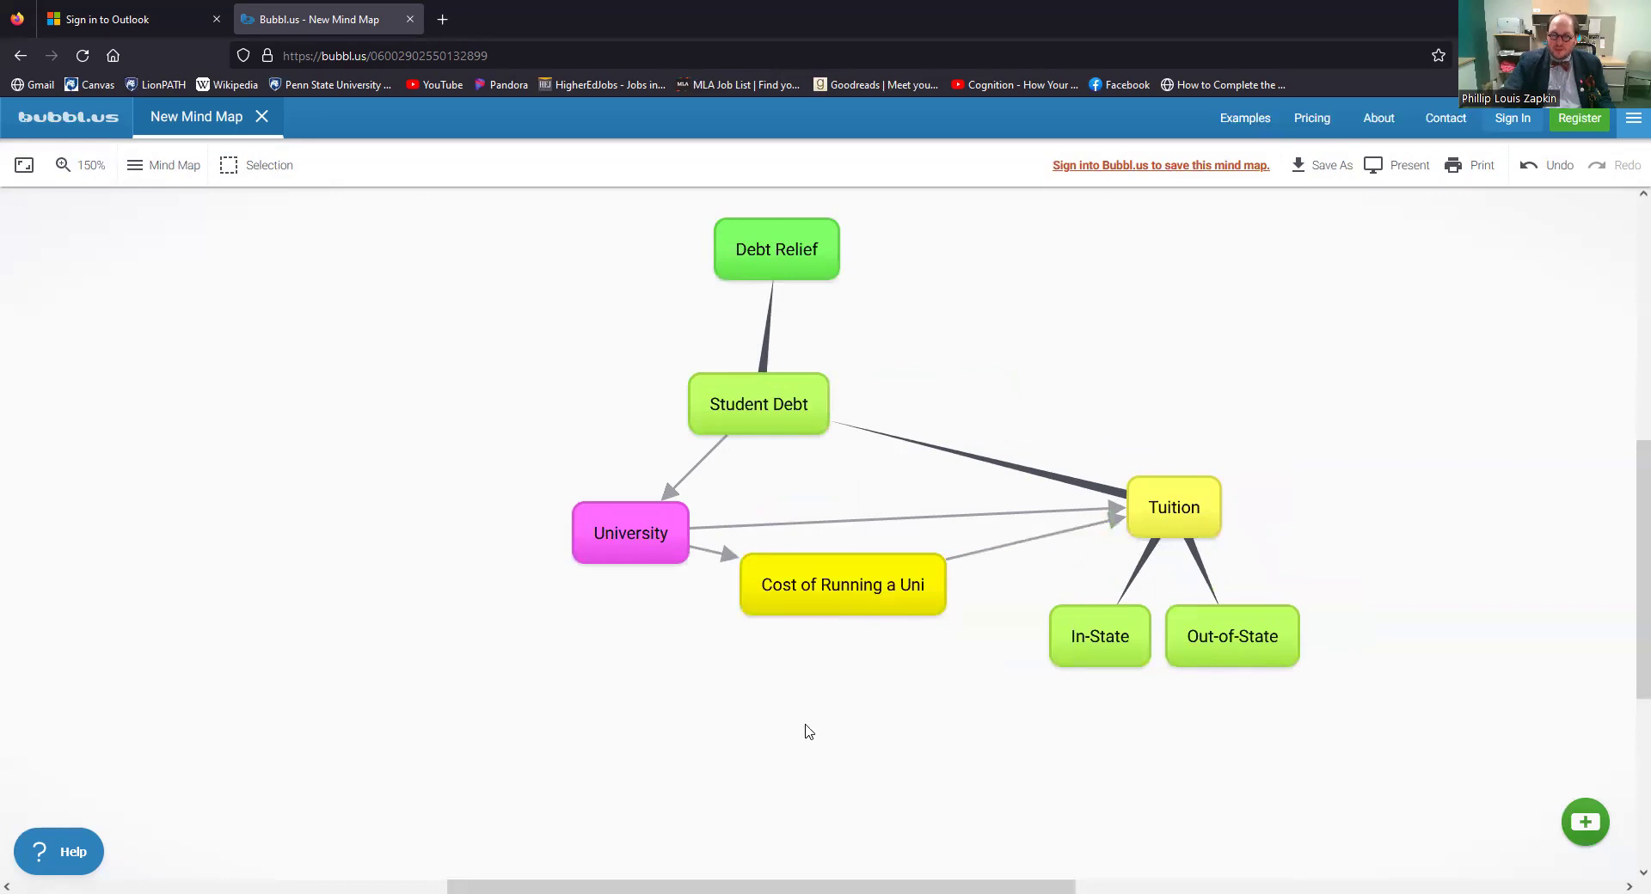
- Draw an arrow linking Student Debt to Cost of Running a Uni
left_click(856, 591)
left_click(778, 406)
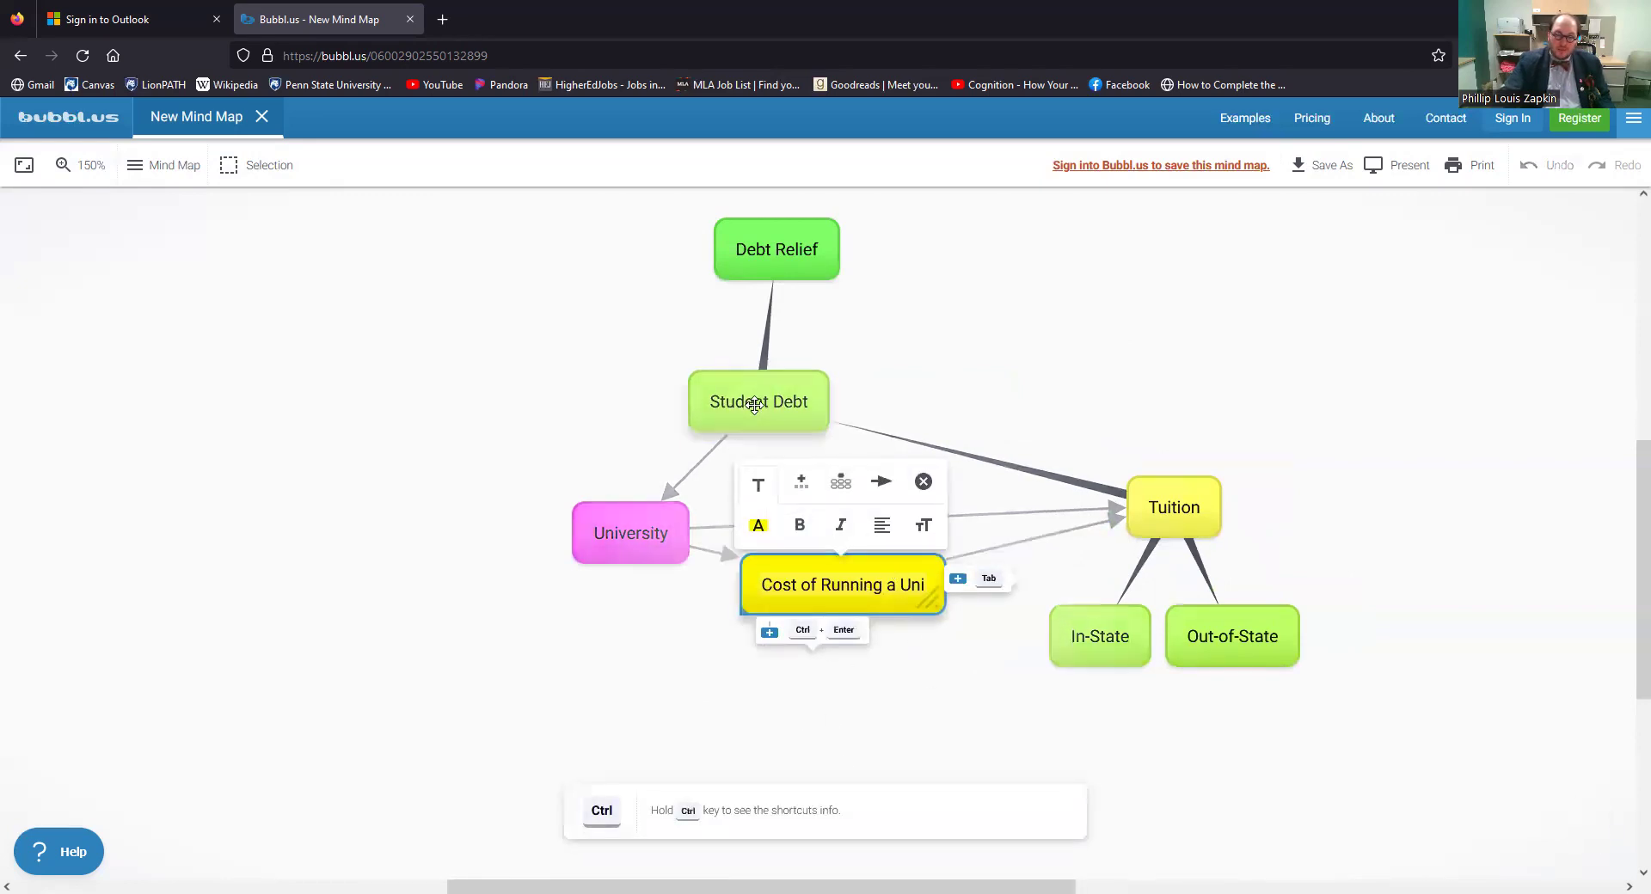
left_click(815, 301)
left_click(858, 555)
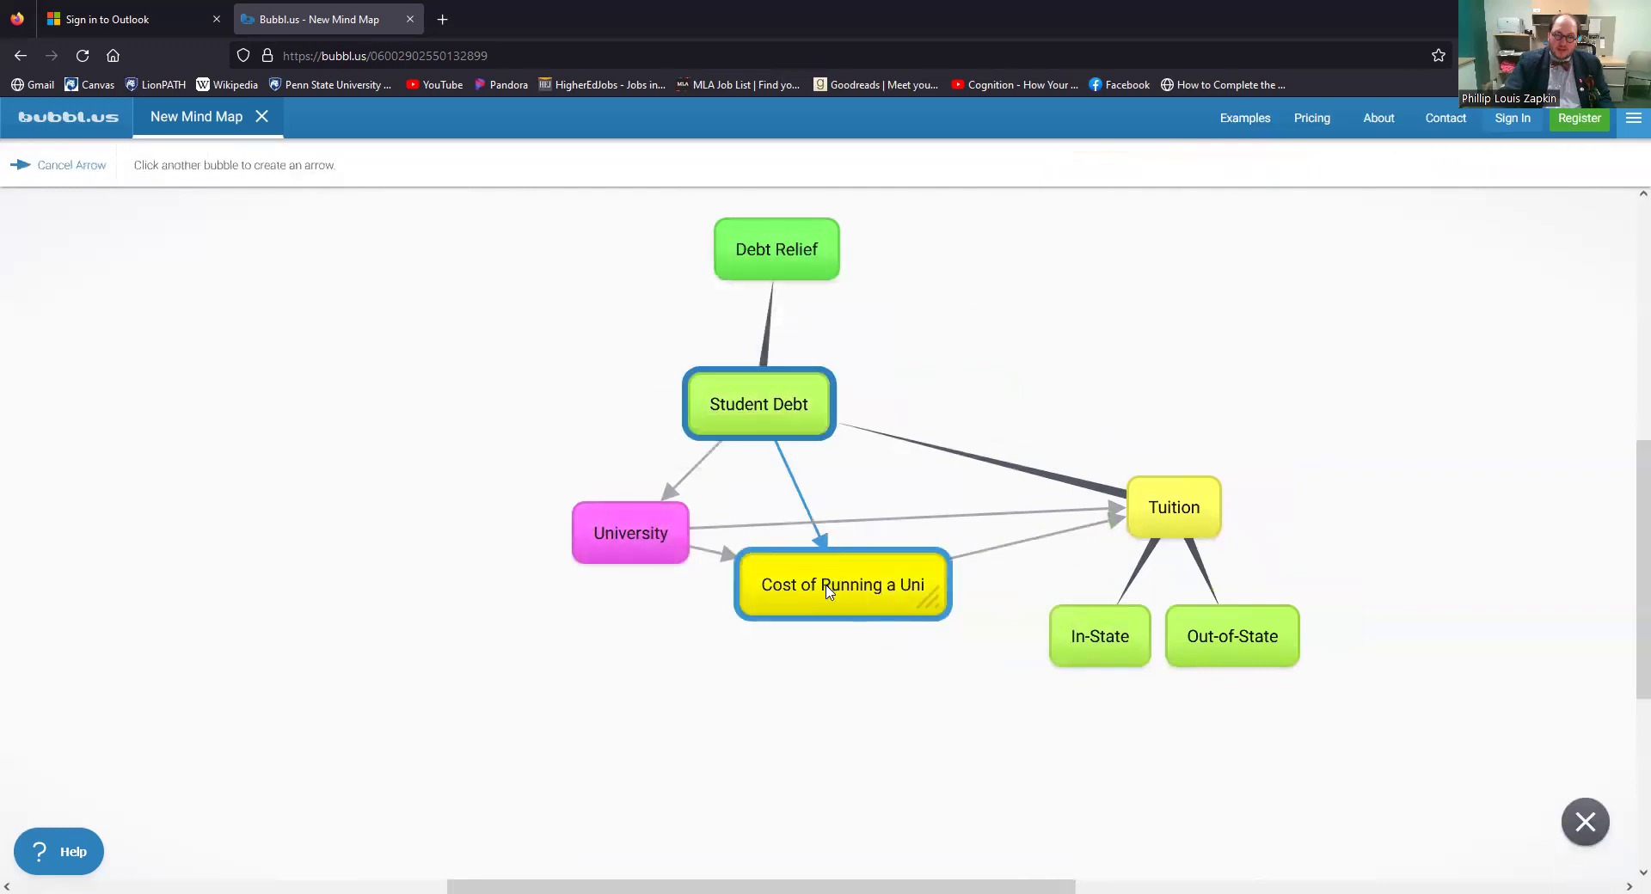
- Collapse and re-expand Student Debt twice, then unpin it from its fixed position
left_click(760, 424)
left_click(760, 426)
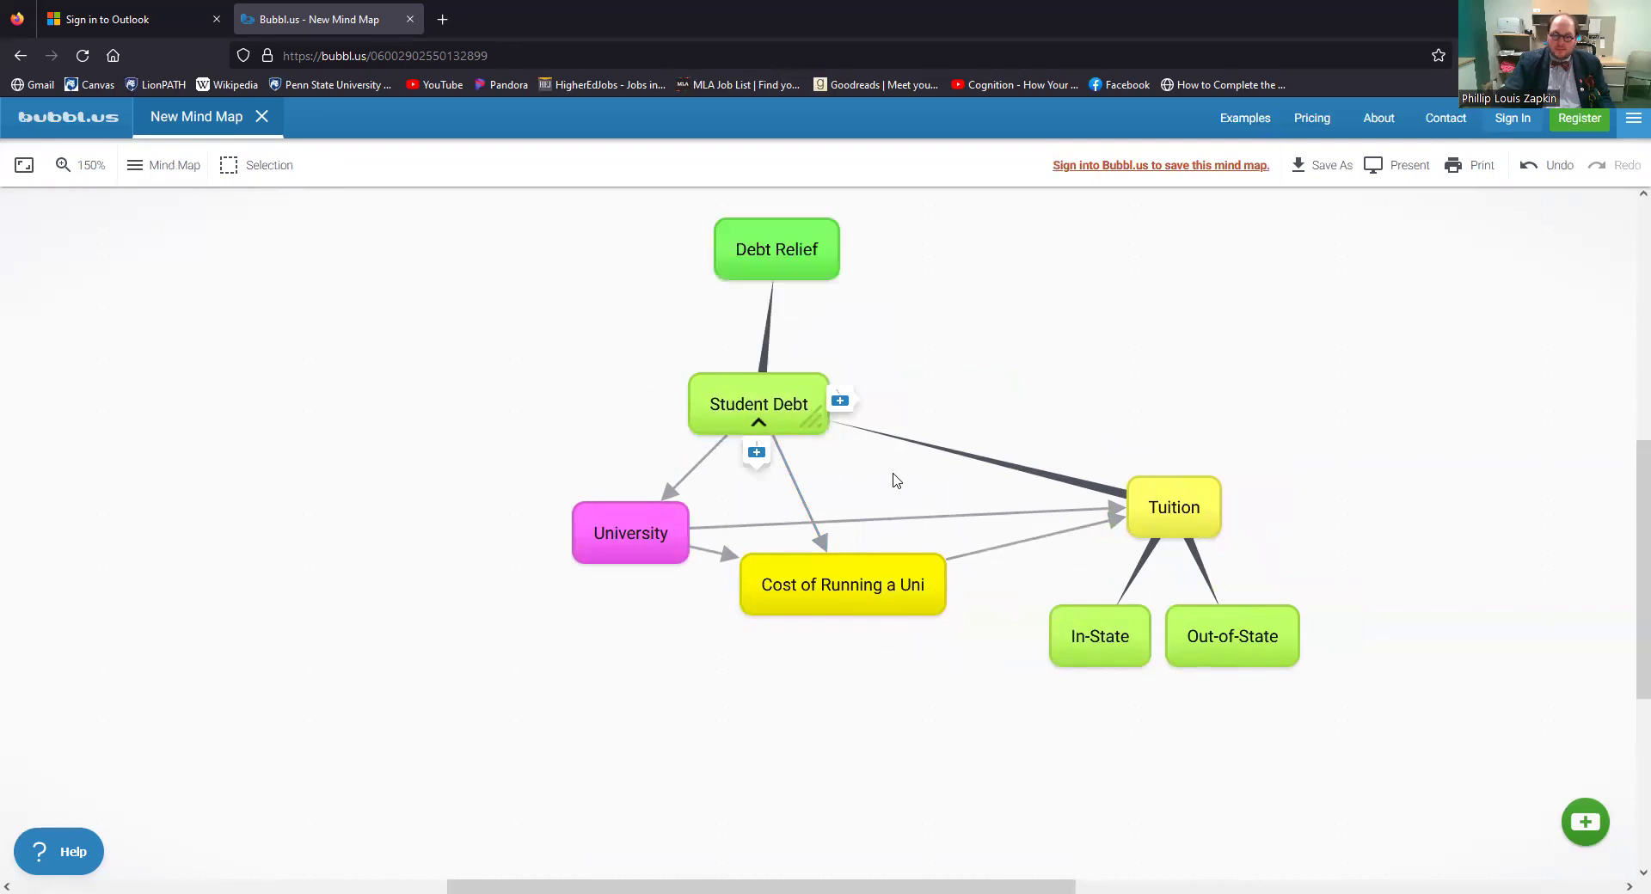
left_click(757, 427)
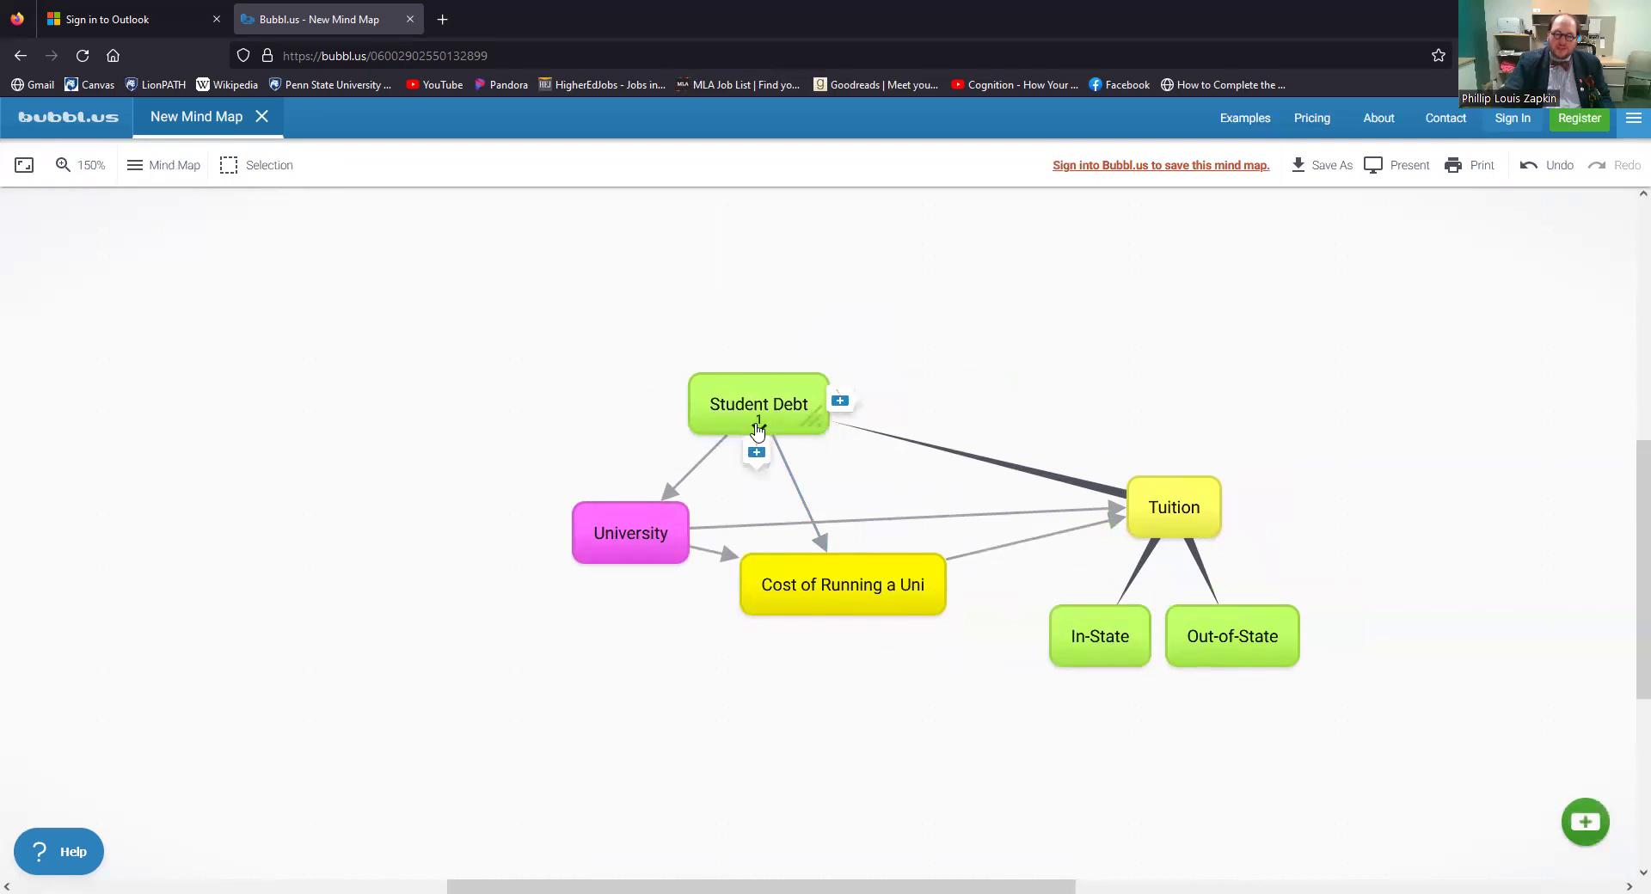
left_click(758, 425)
left_click(779, 391)
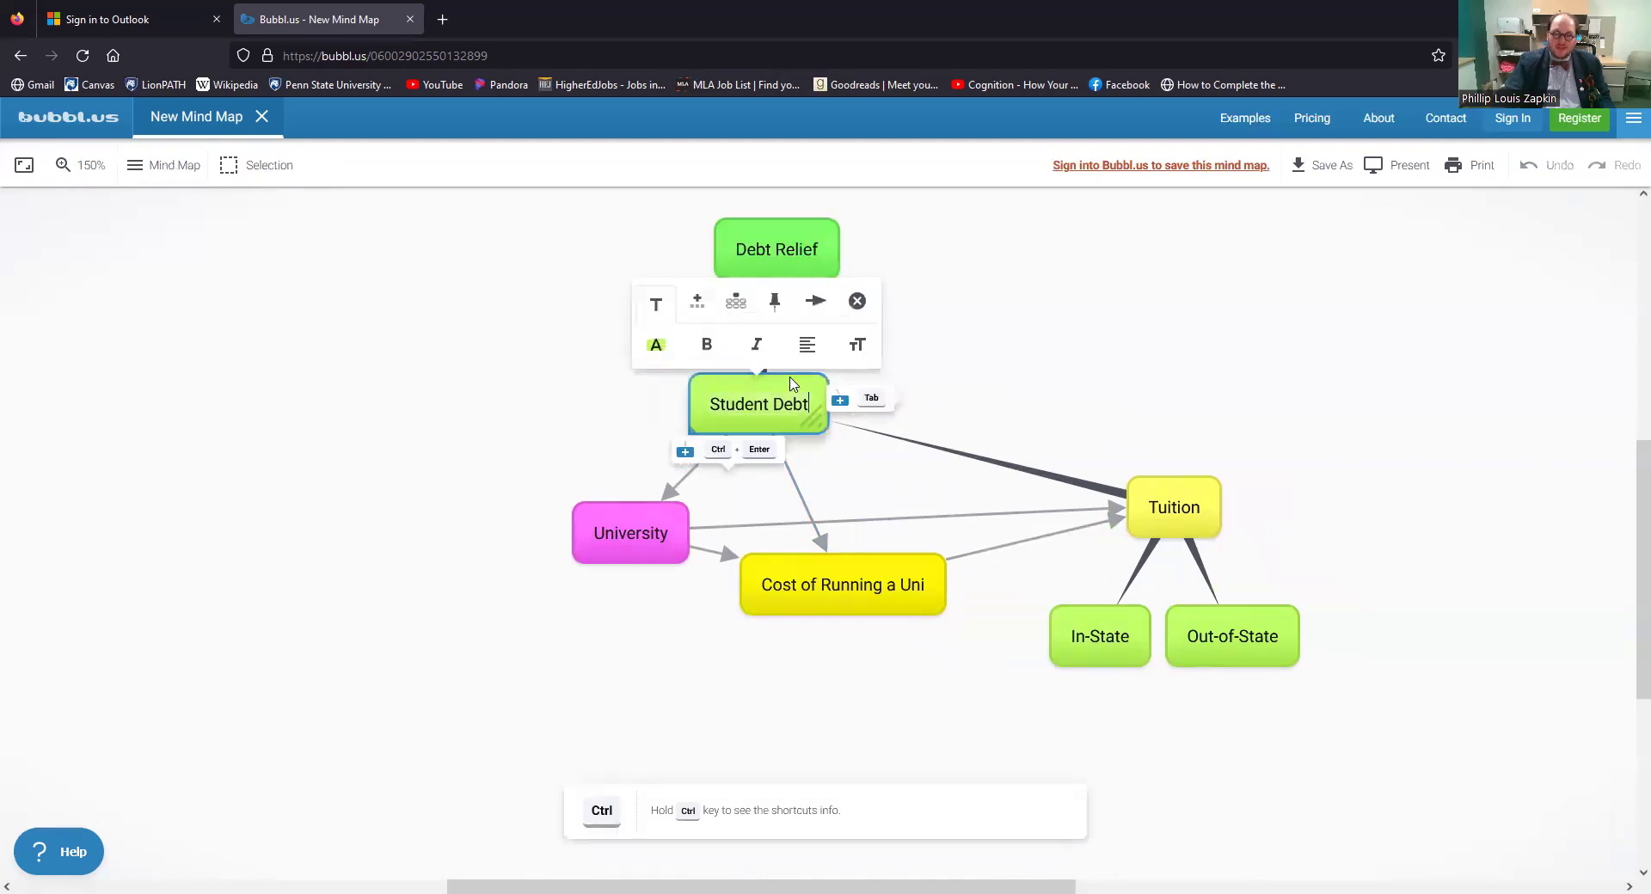
left_click(775, 303)
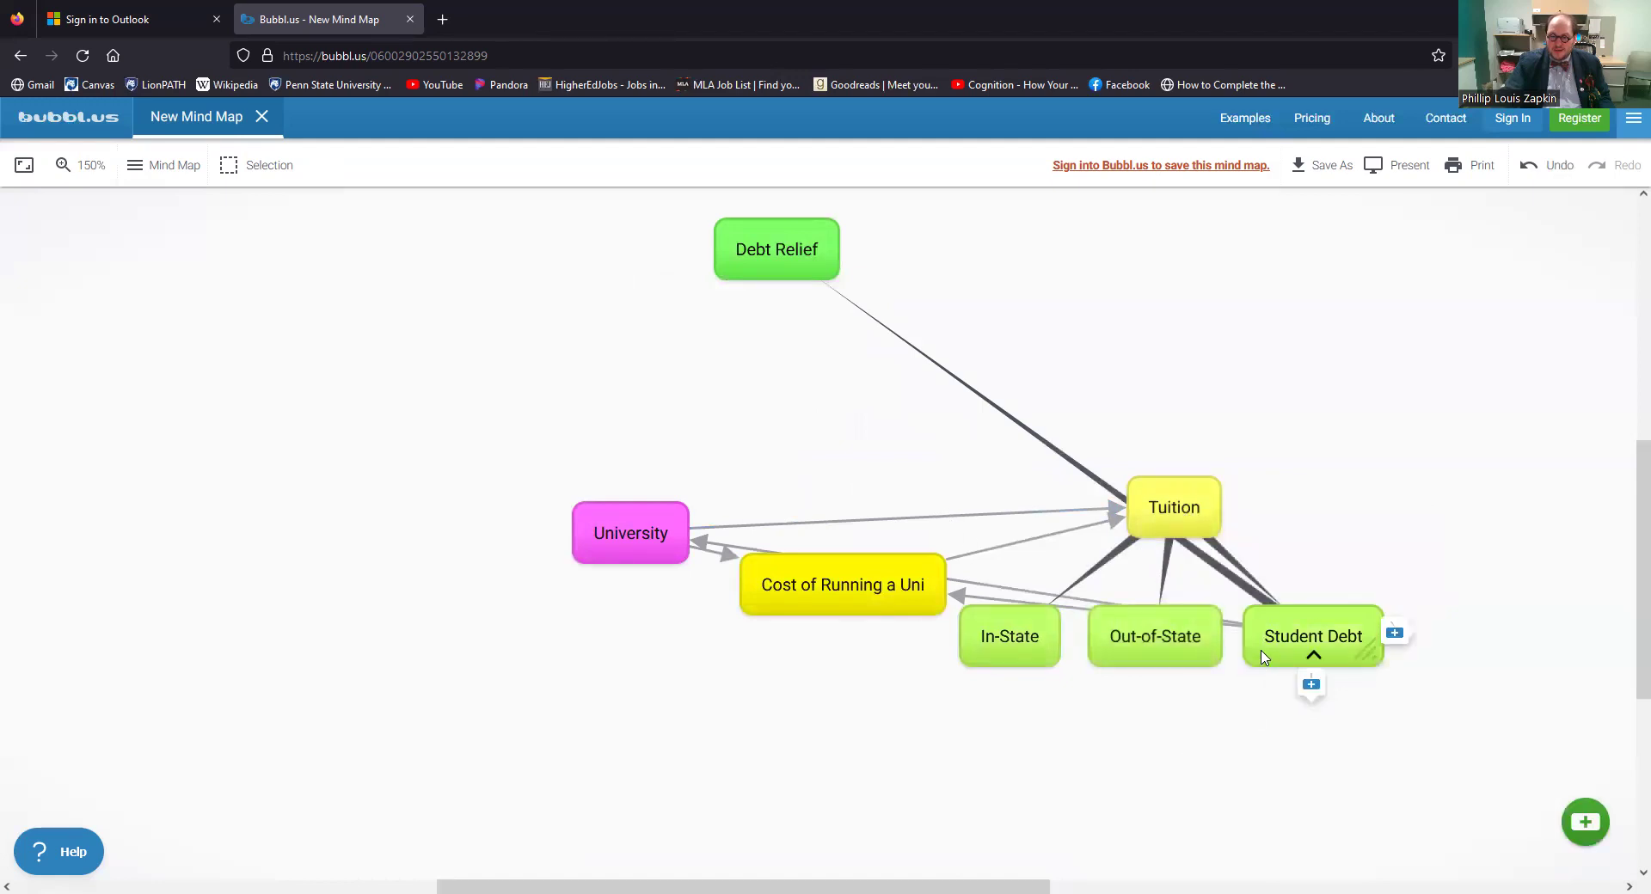
- Drag Student Debt back up directly beneath Debt Relief and select it
left_click_drag(1255, 649, 713, 390)
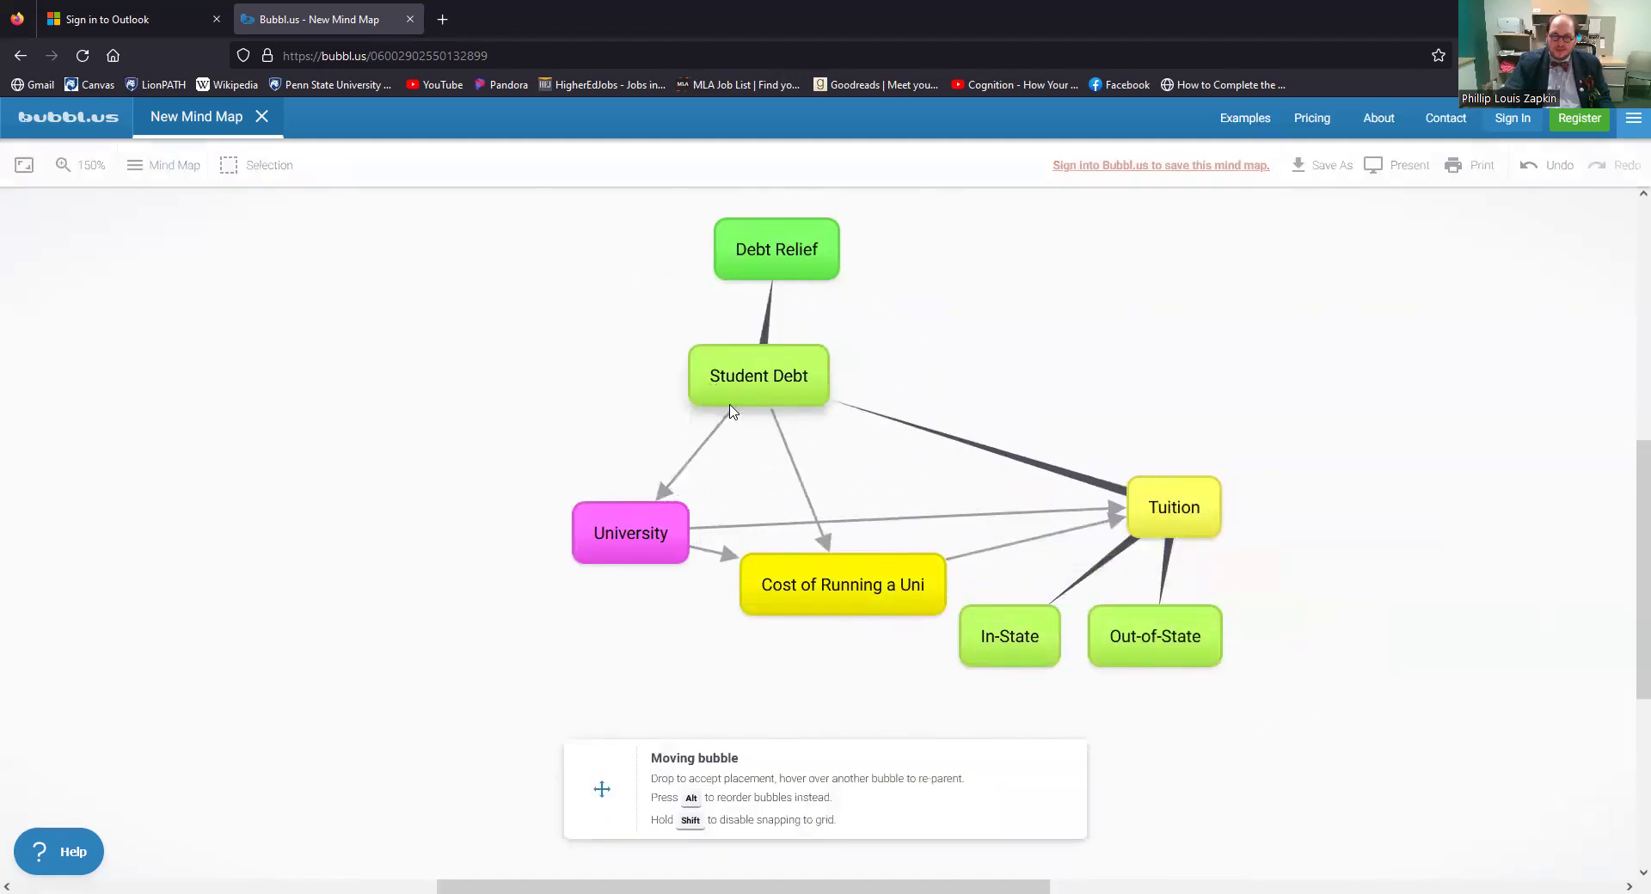
left_click_drag(730, 411, 731, 414)
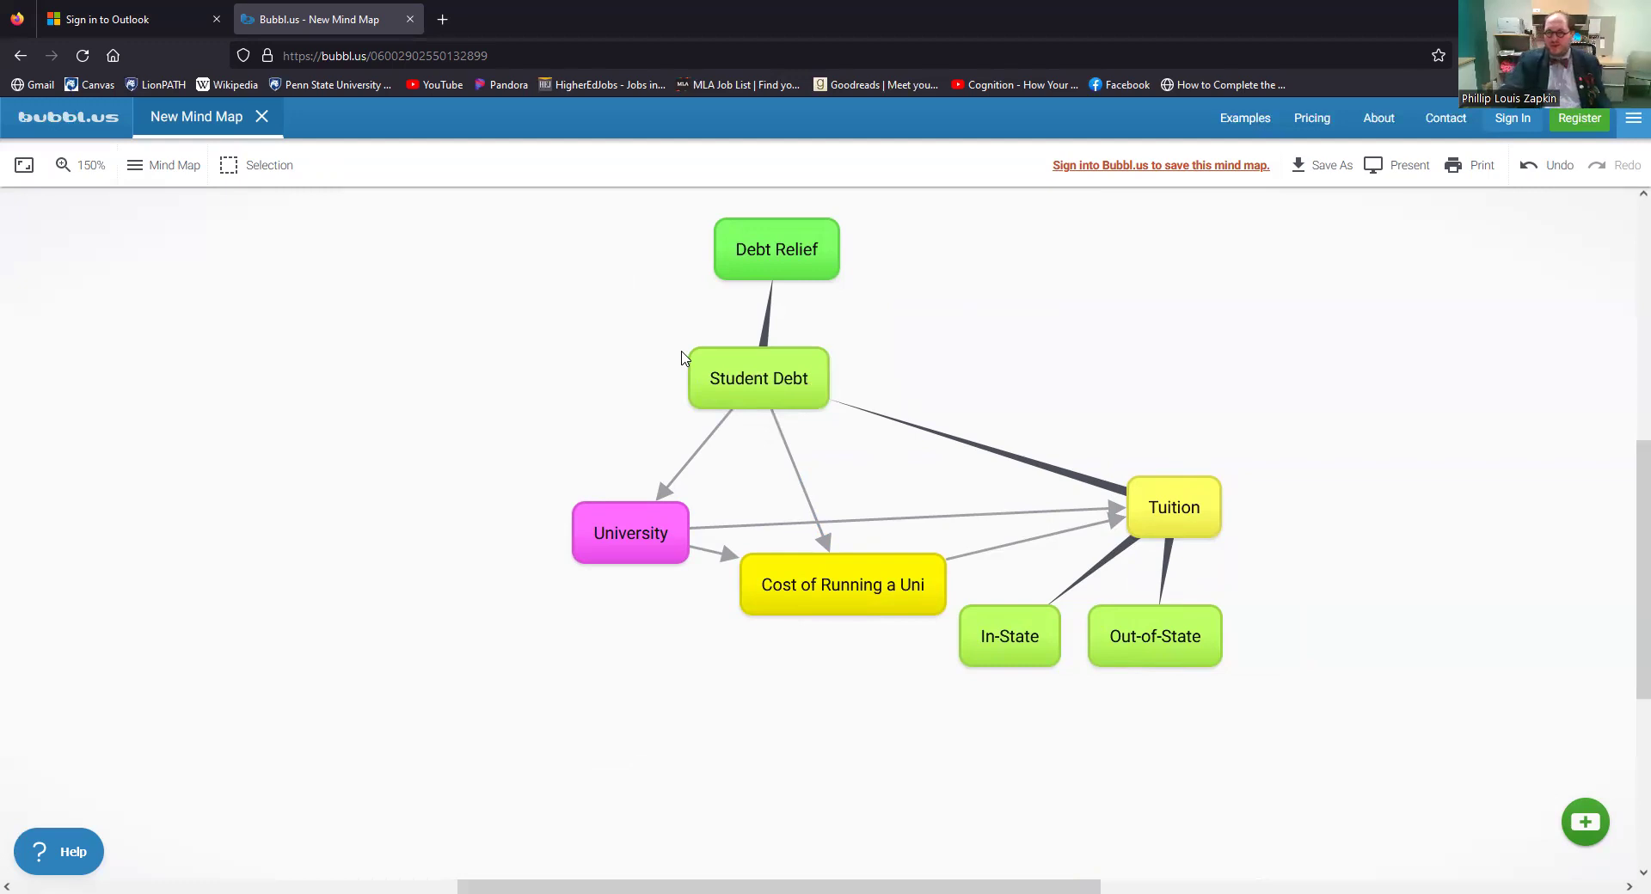
mouse_move(762, 398)
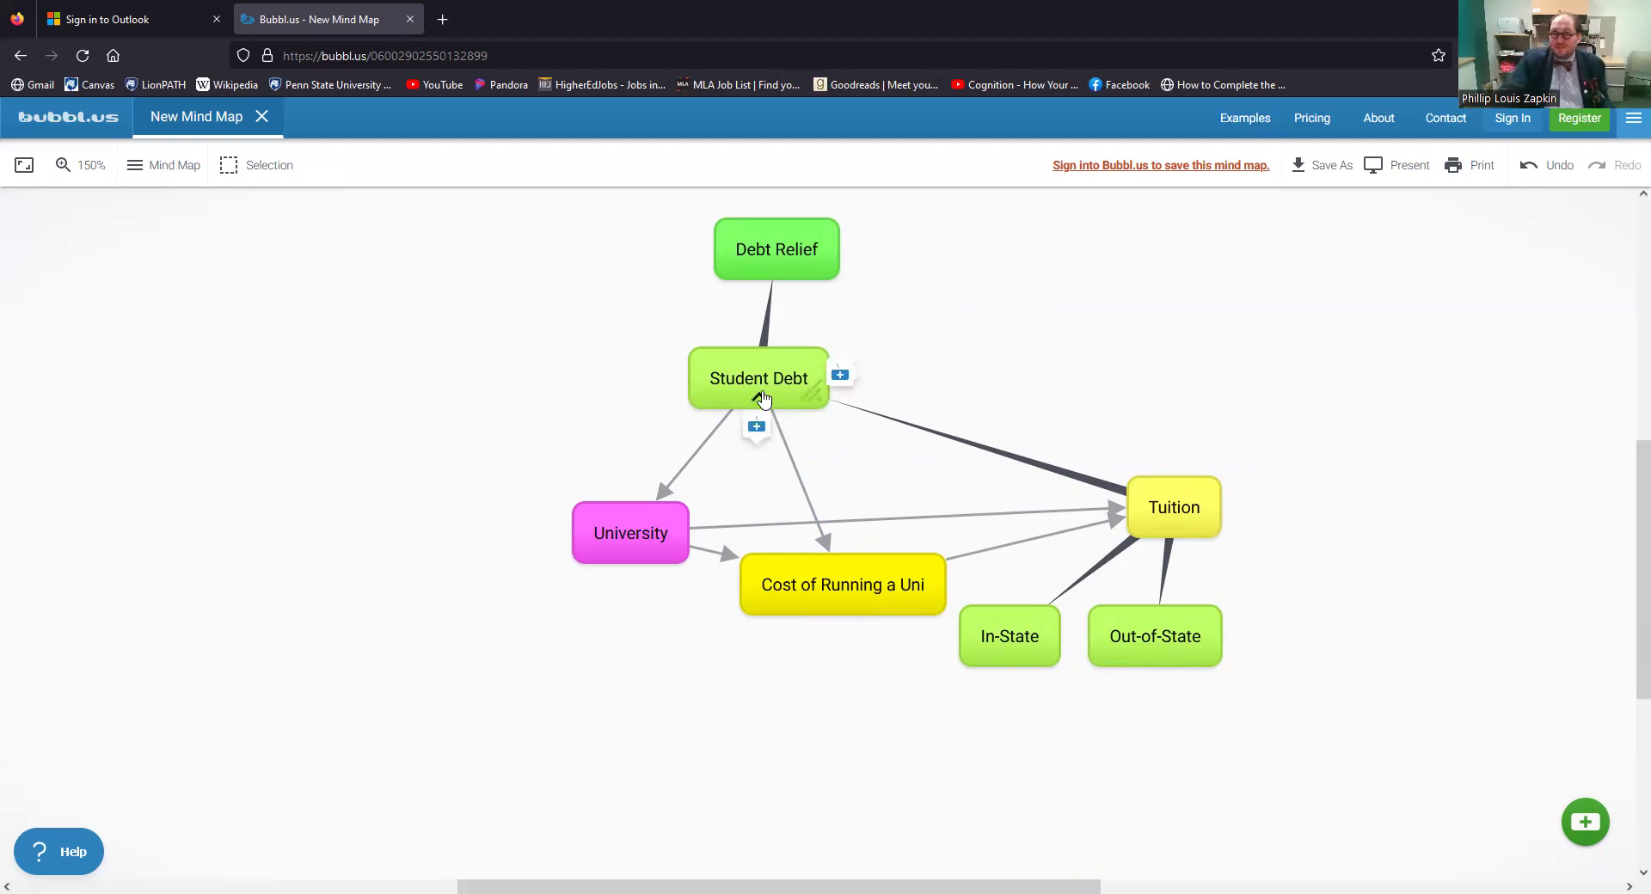
left_click(787, 373)
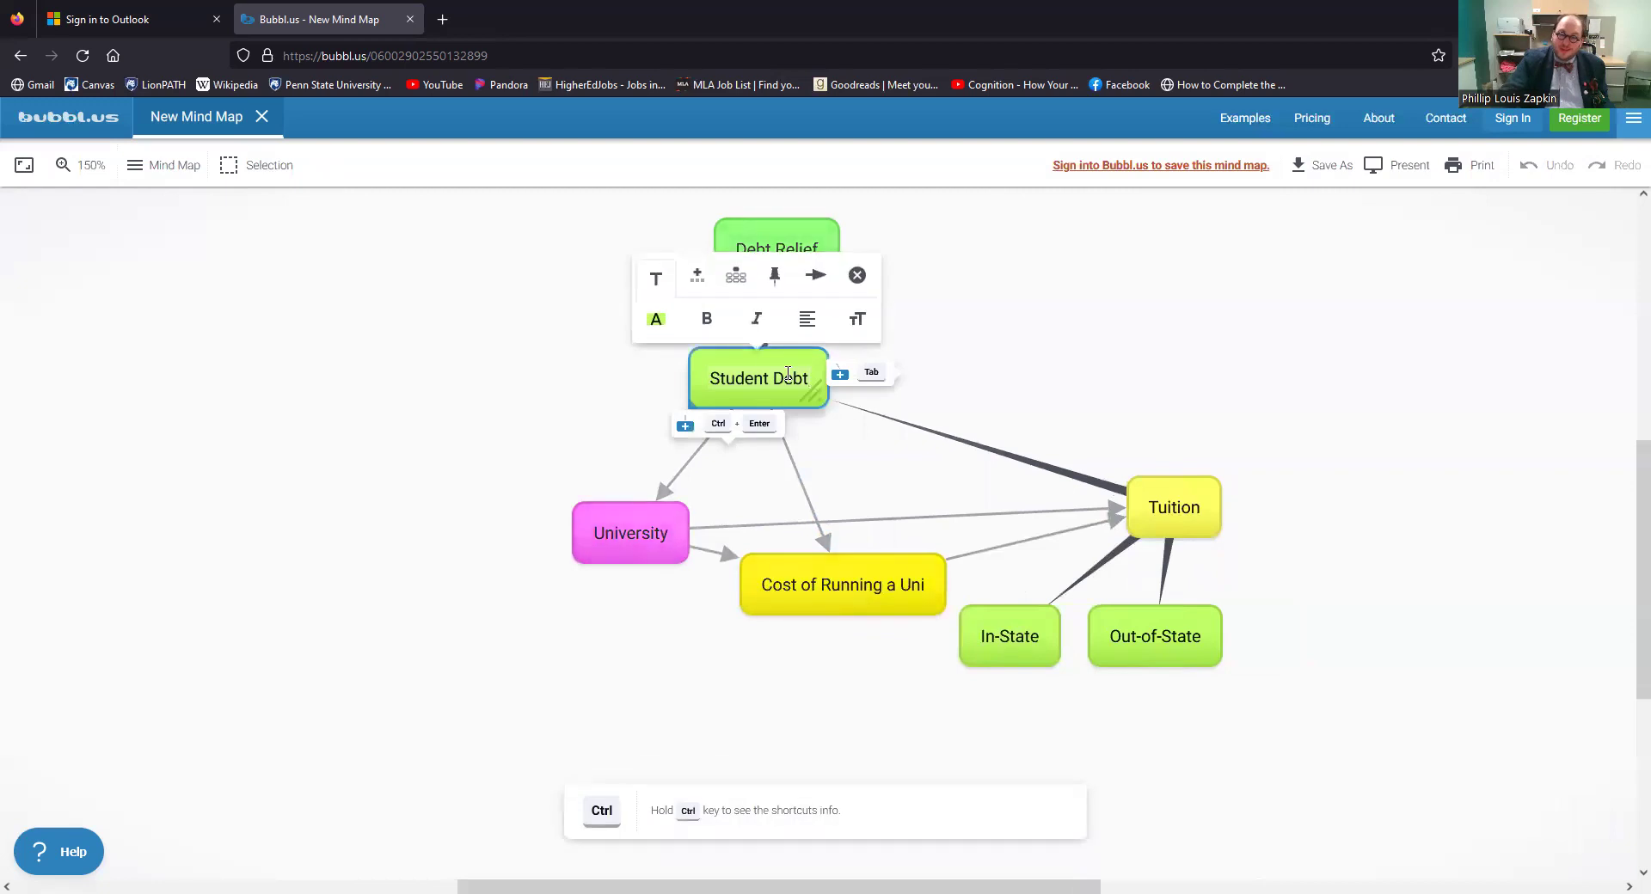
- Delete the Student Debt bubble and its arrows using the X button
left_click(697, 280)
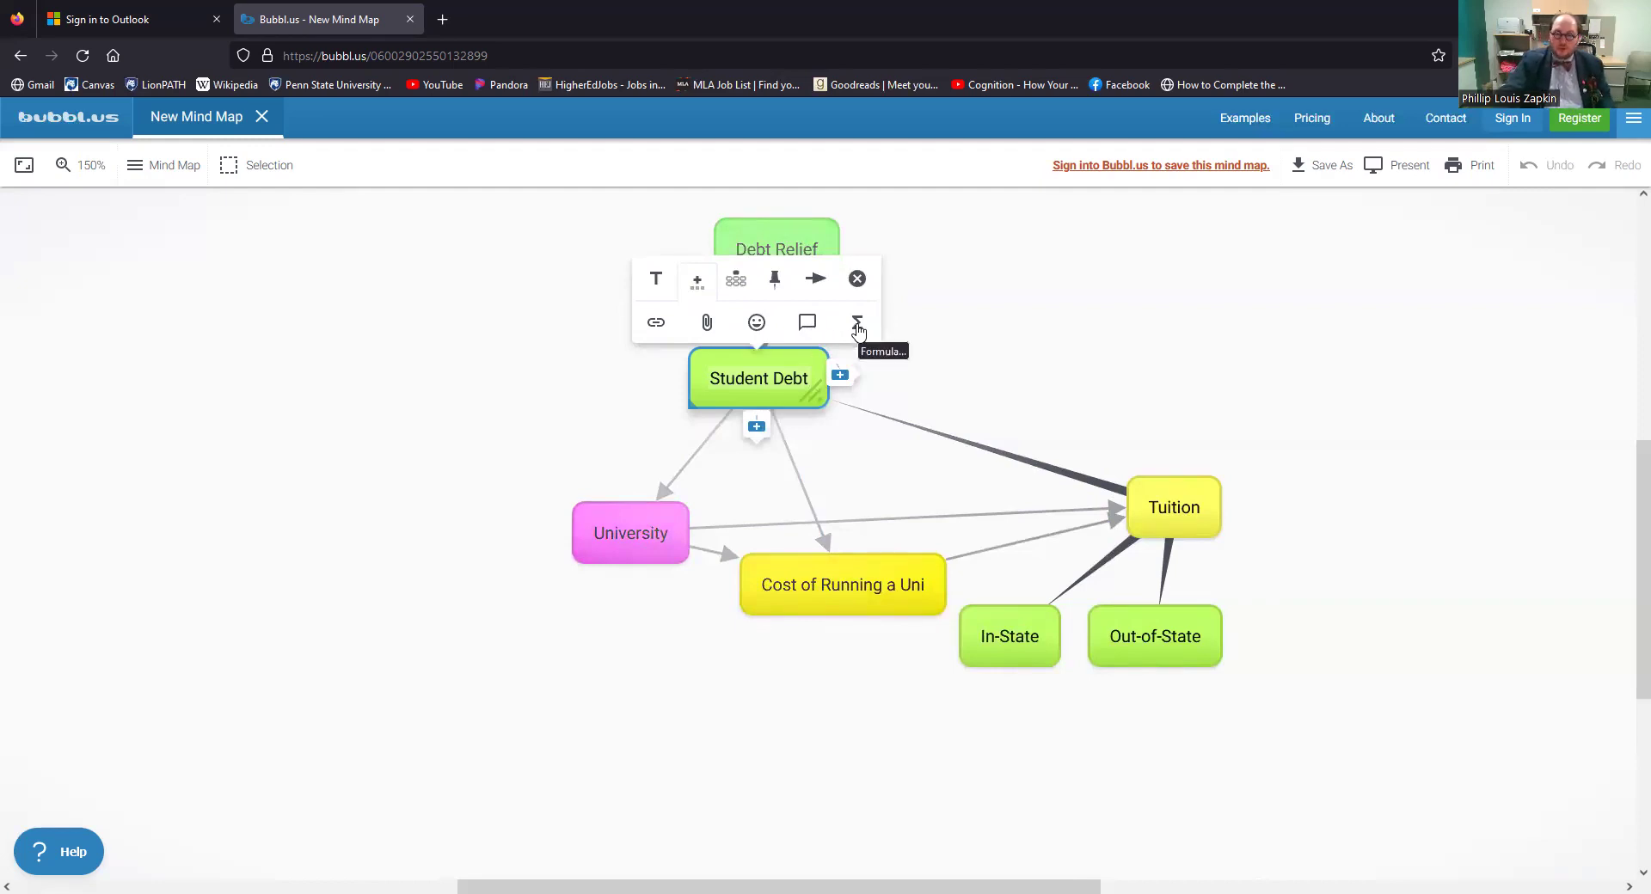
left_click(857, 279)
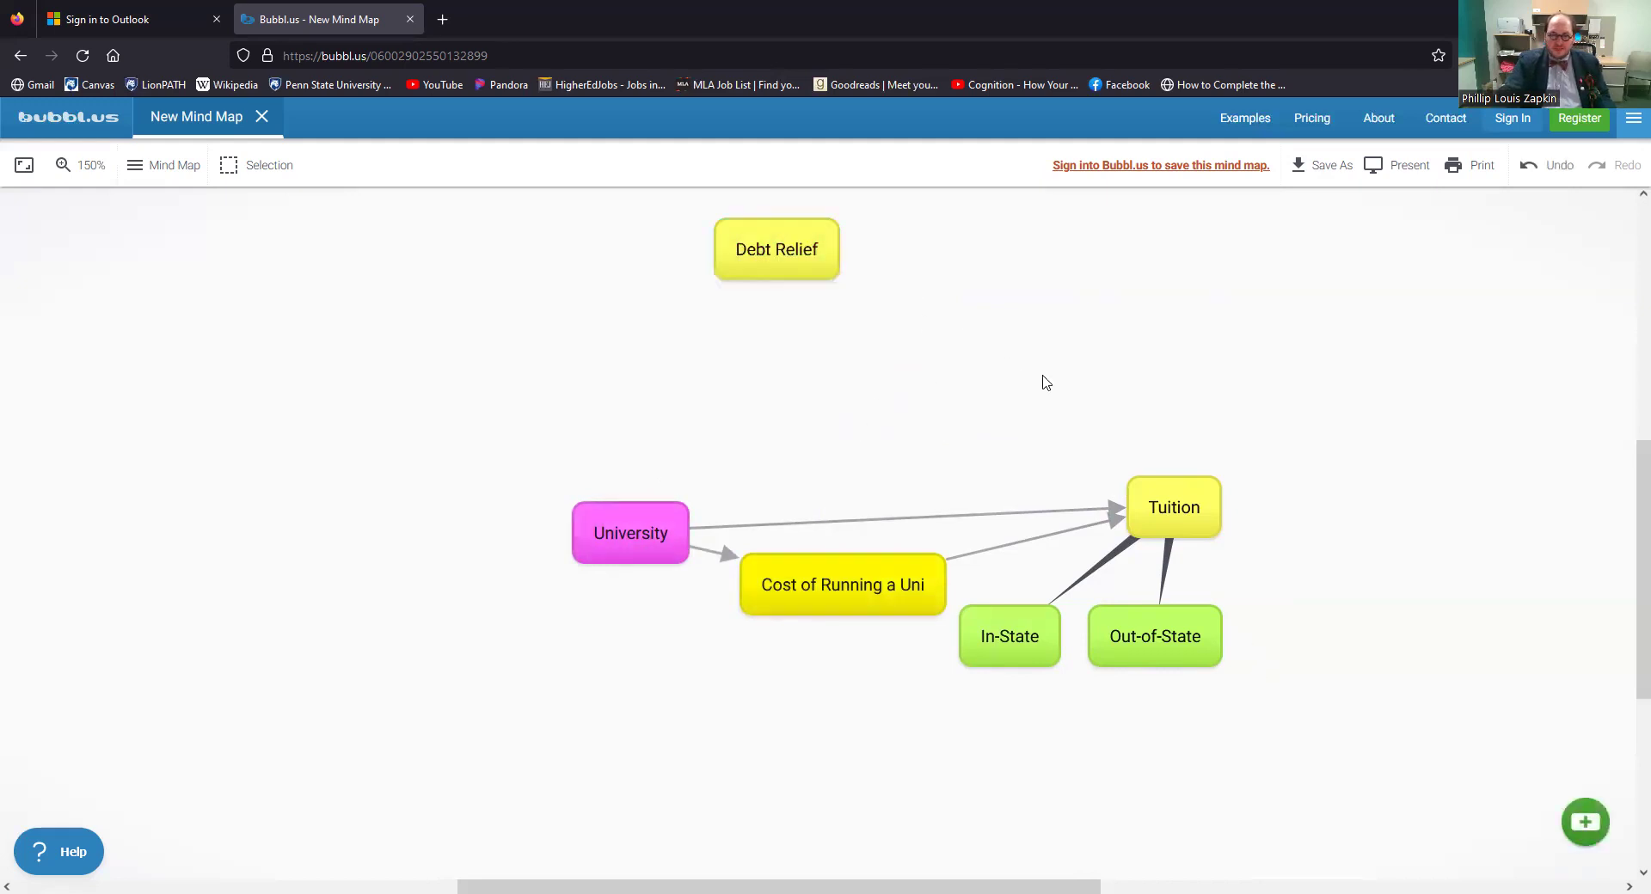
- Undo the deletion to restore Student Debt with its arrows and Debt Relief link
mouse_move(1191, 634)
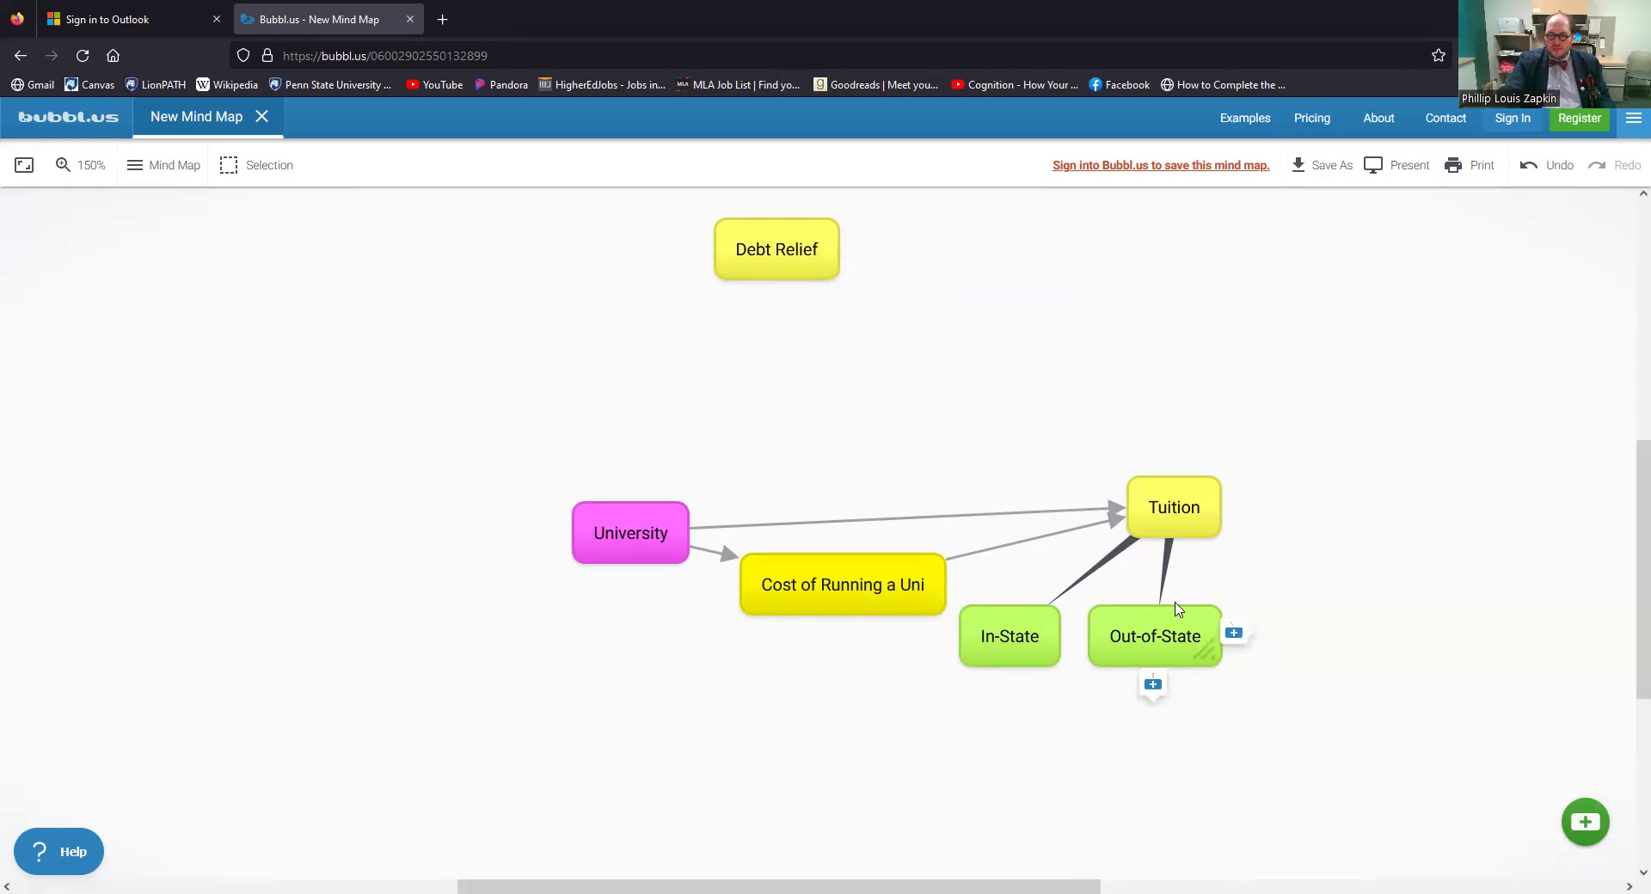
mouse_move(811, 260)
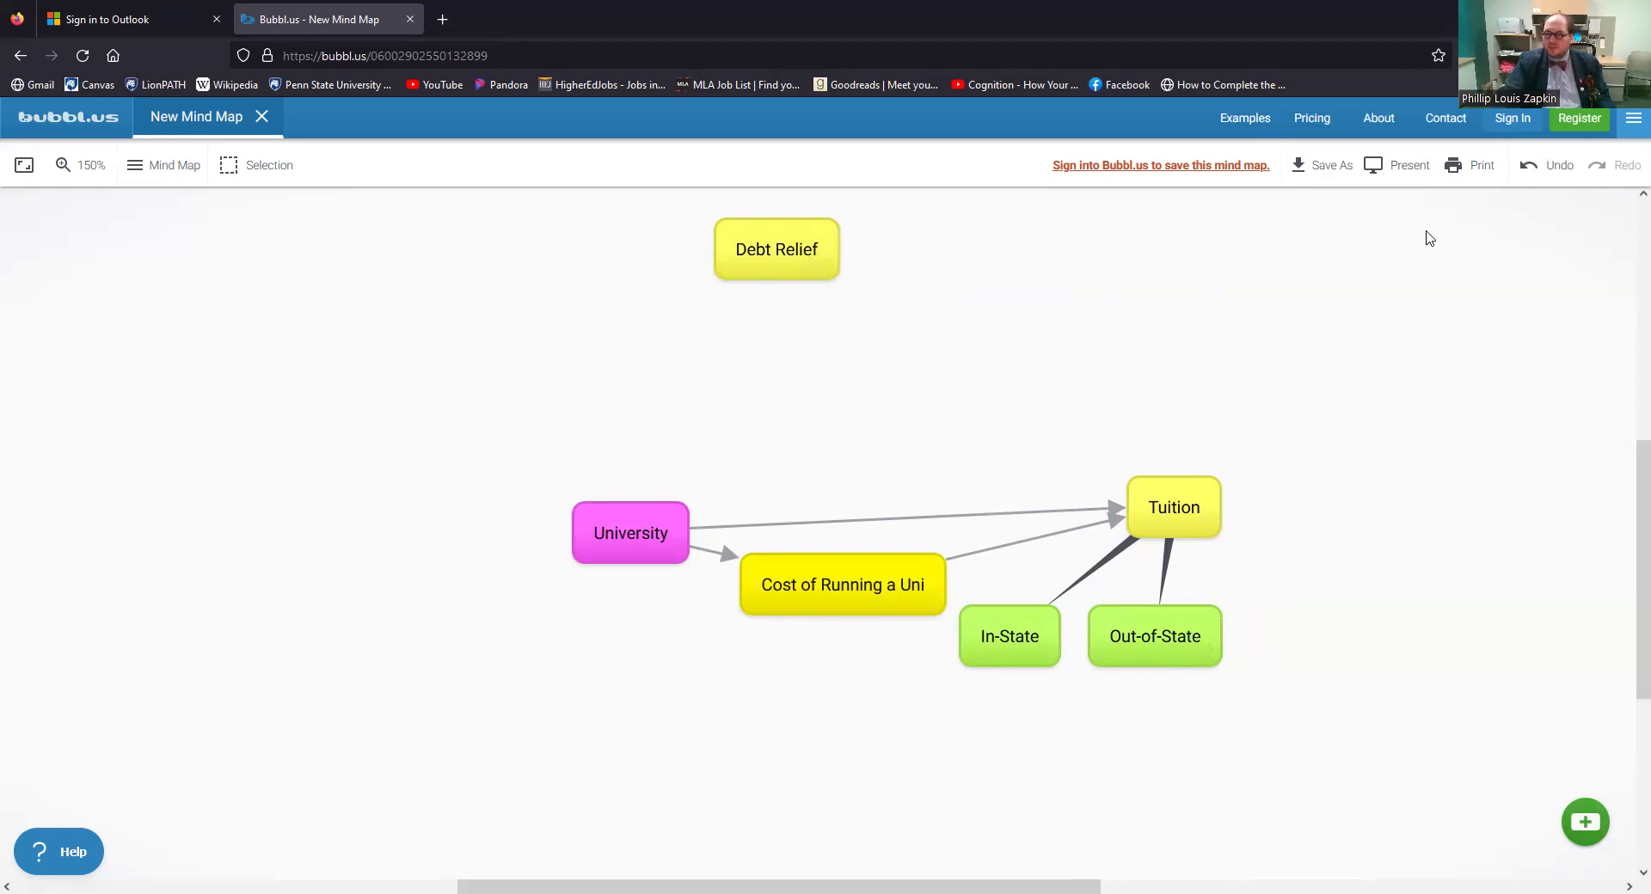
left_click(1538, 174)
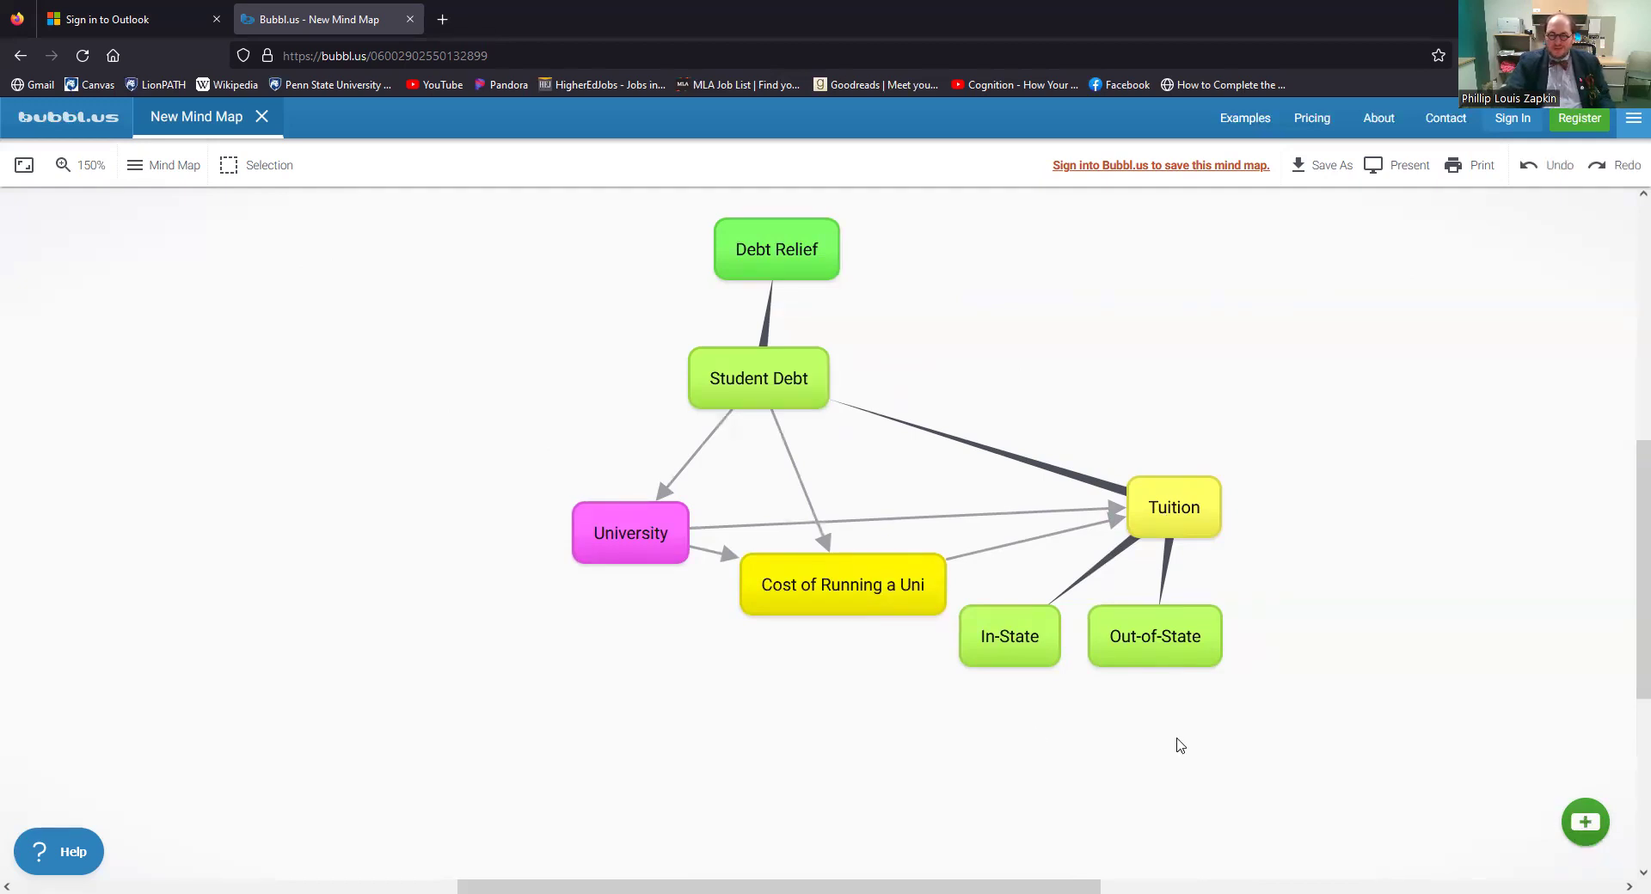
left_click(643, 541)
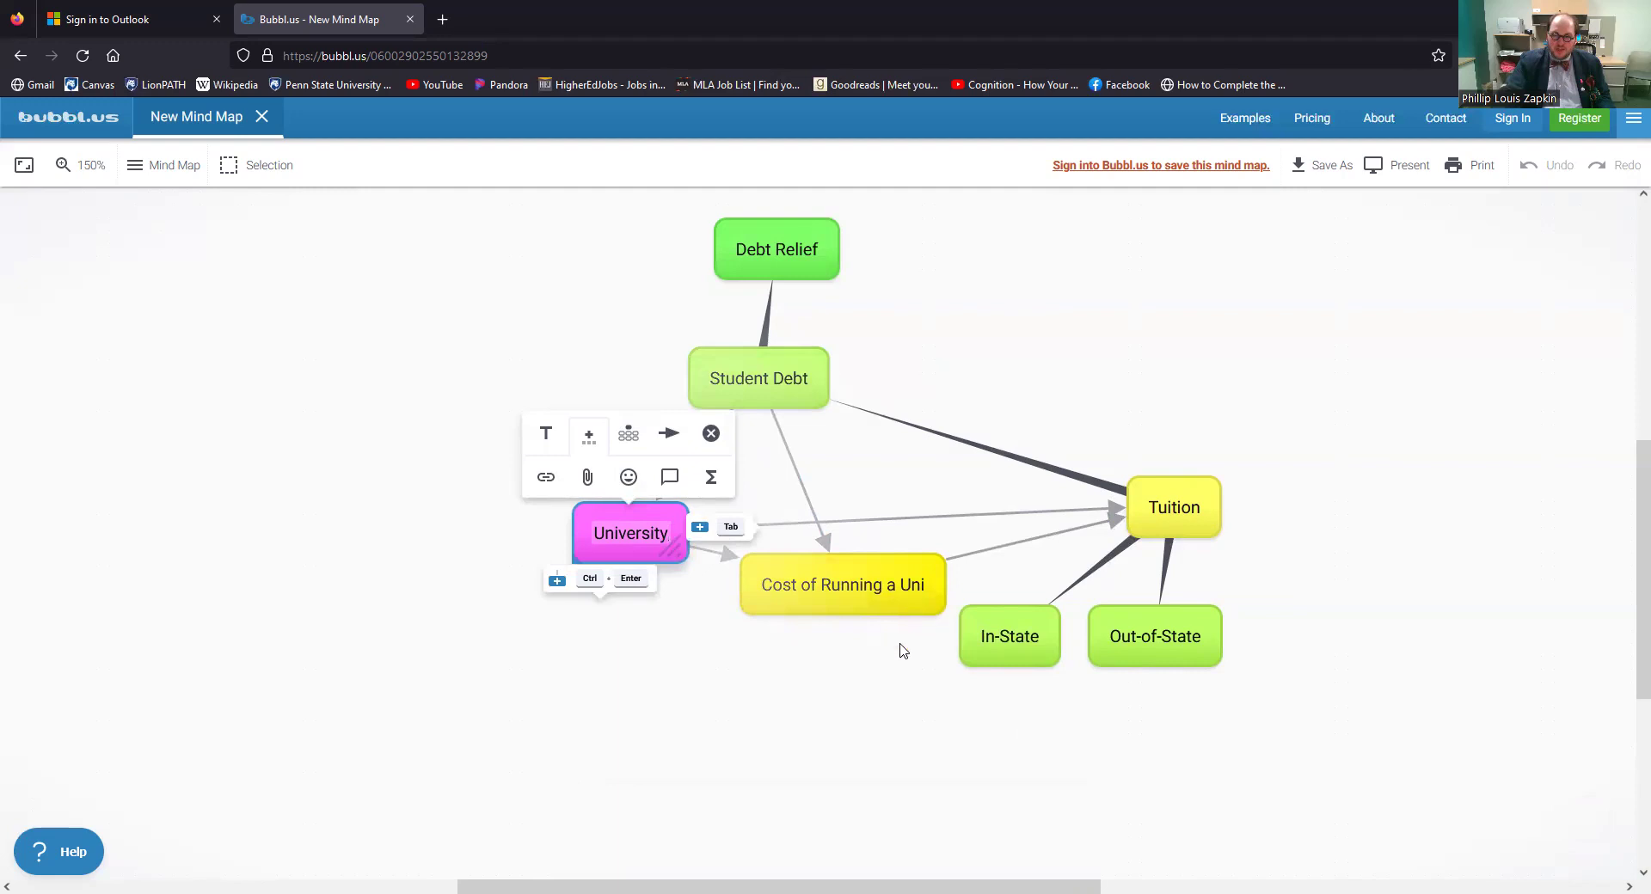
left_click(838, 760)
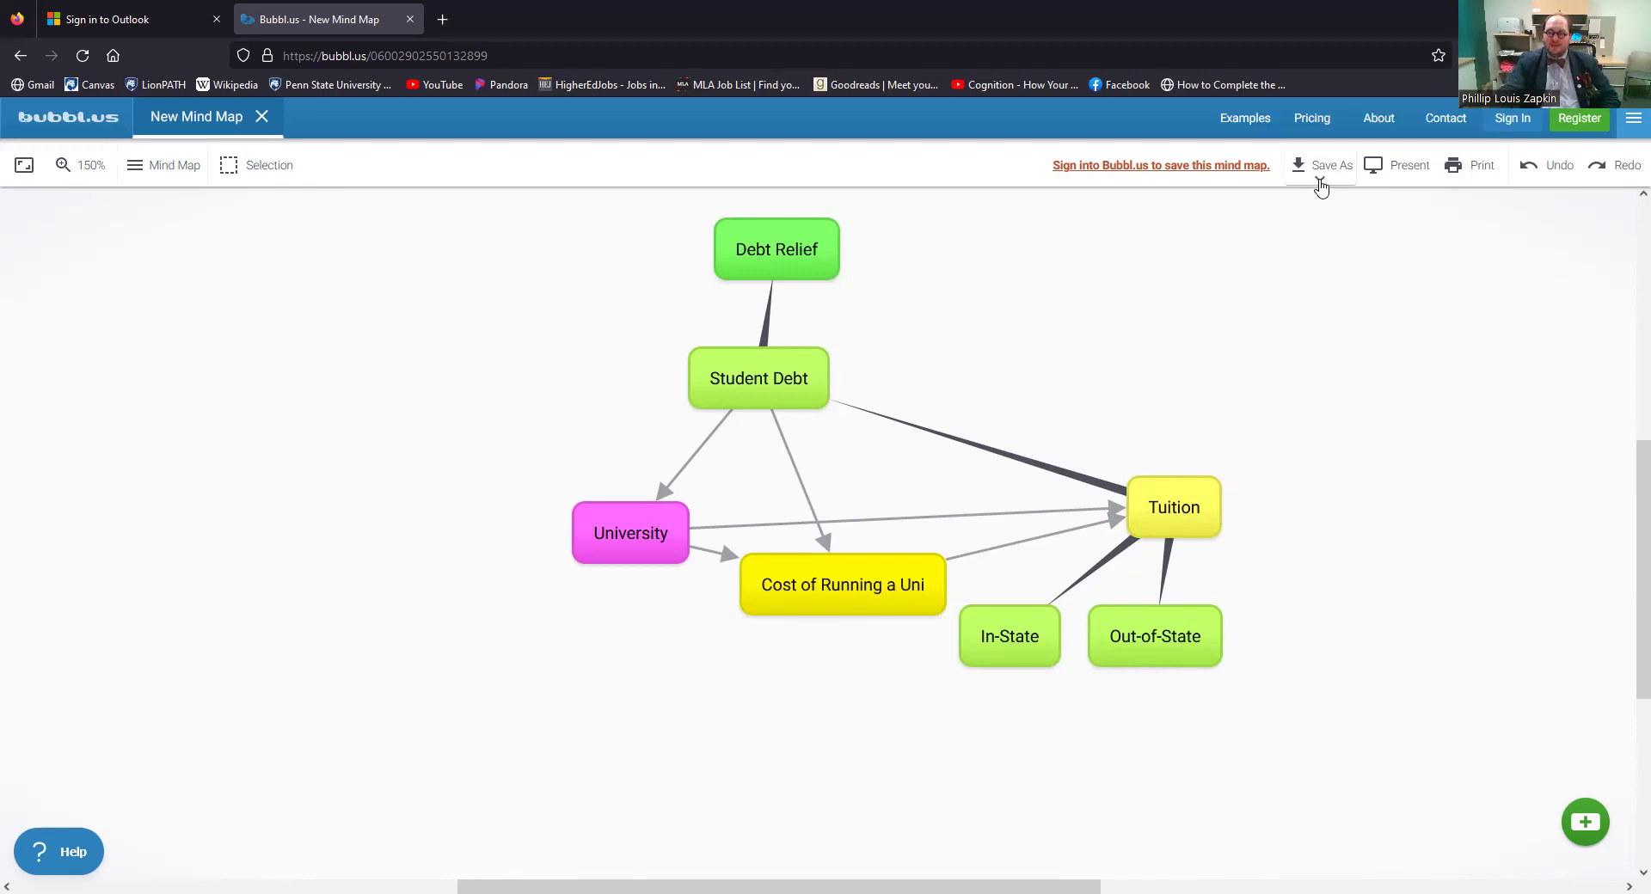
- Review the JPG, PNG, HTML and plain-text export options, then open the print preview
left_click(1321, 179)
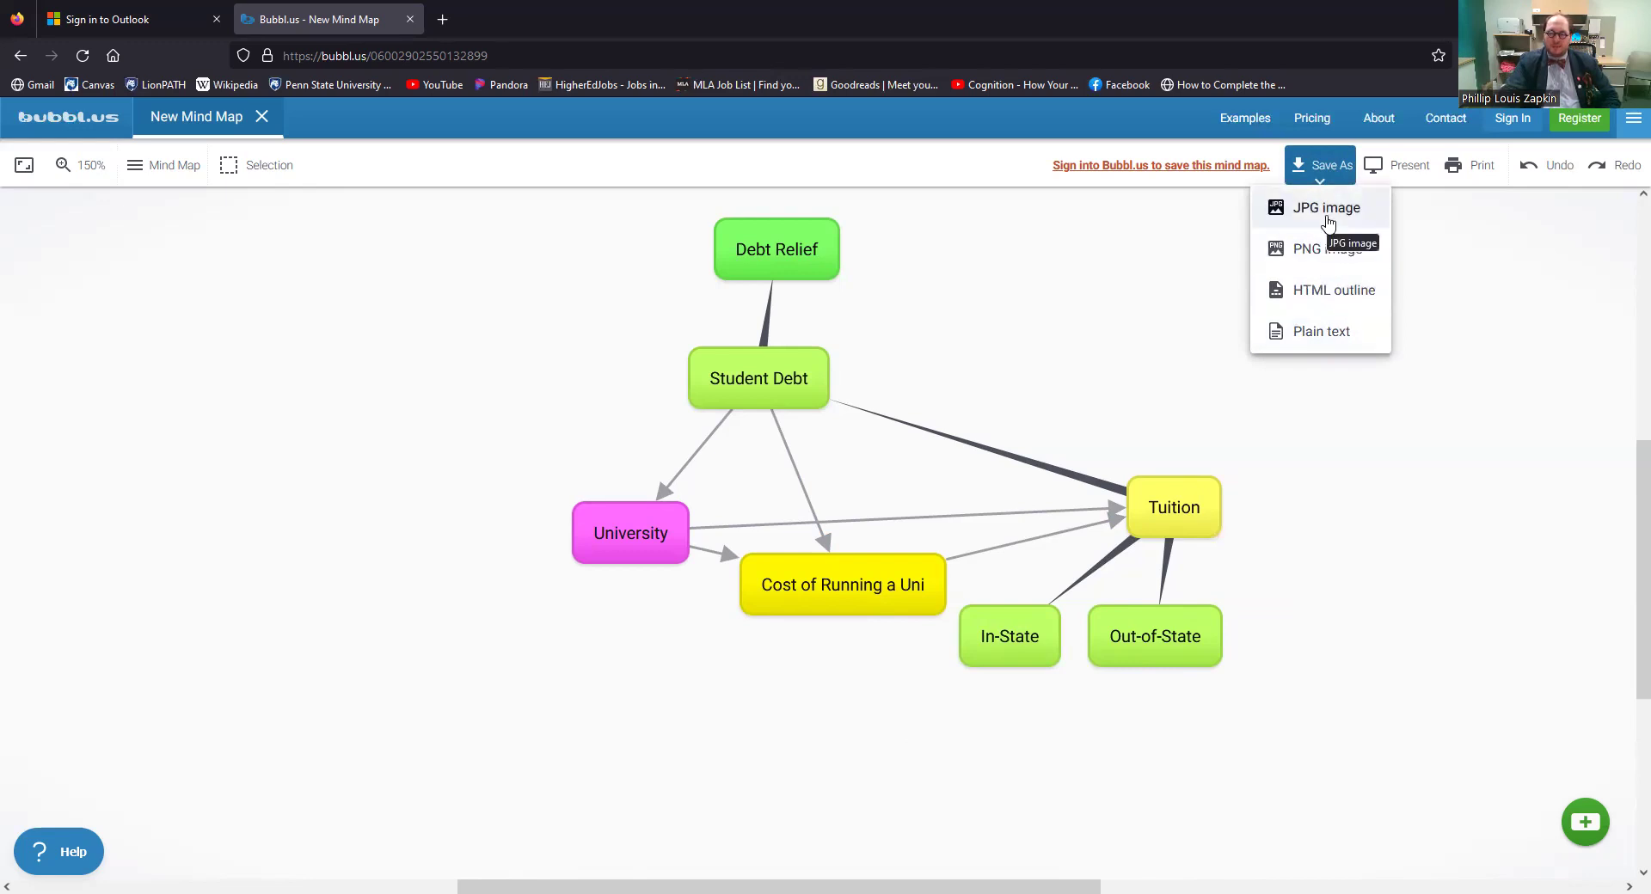
left_click(1475, 172)
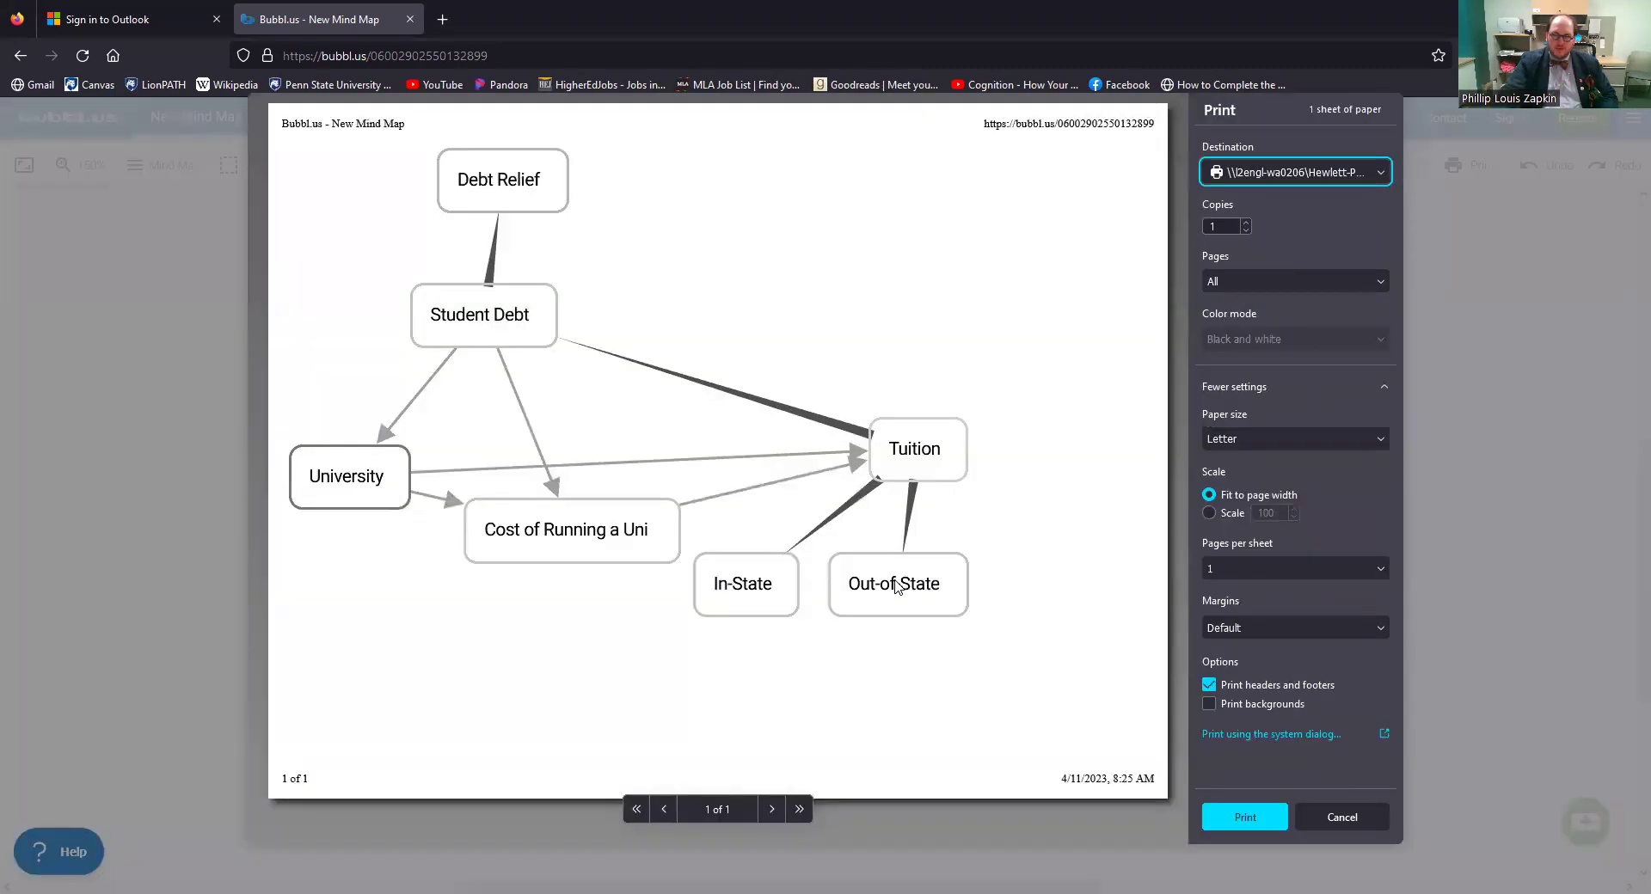
- Set the print destination to Microsoft Print to PDF, then cancel the print dialog
left_click(1382, 174)
left_click(1290, 282)
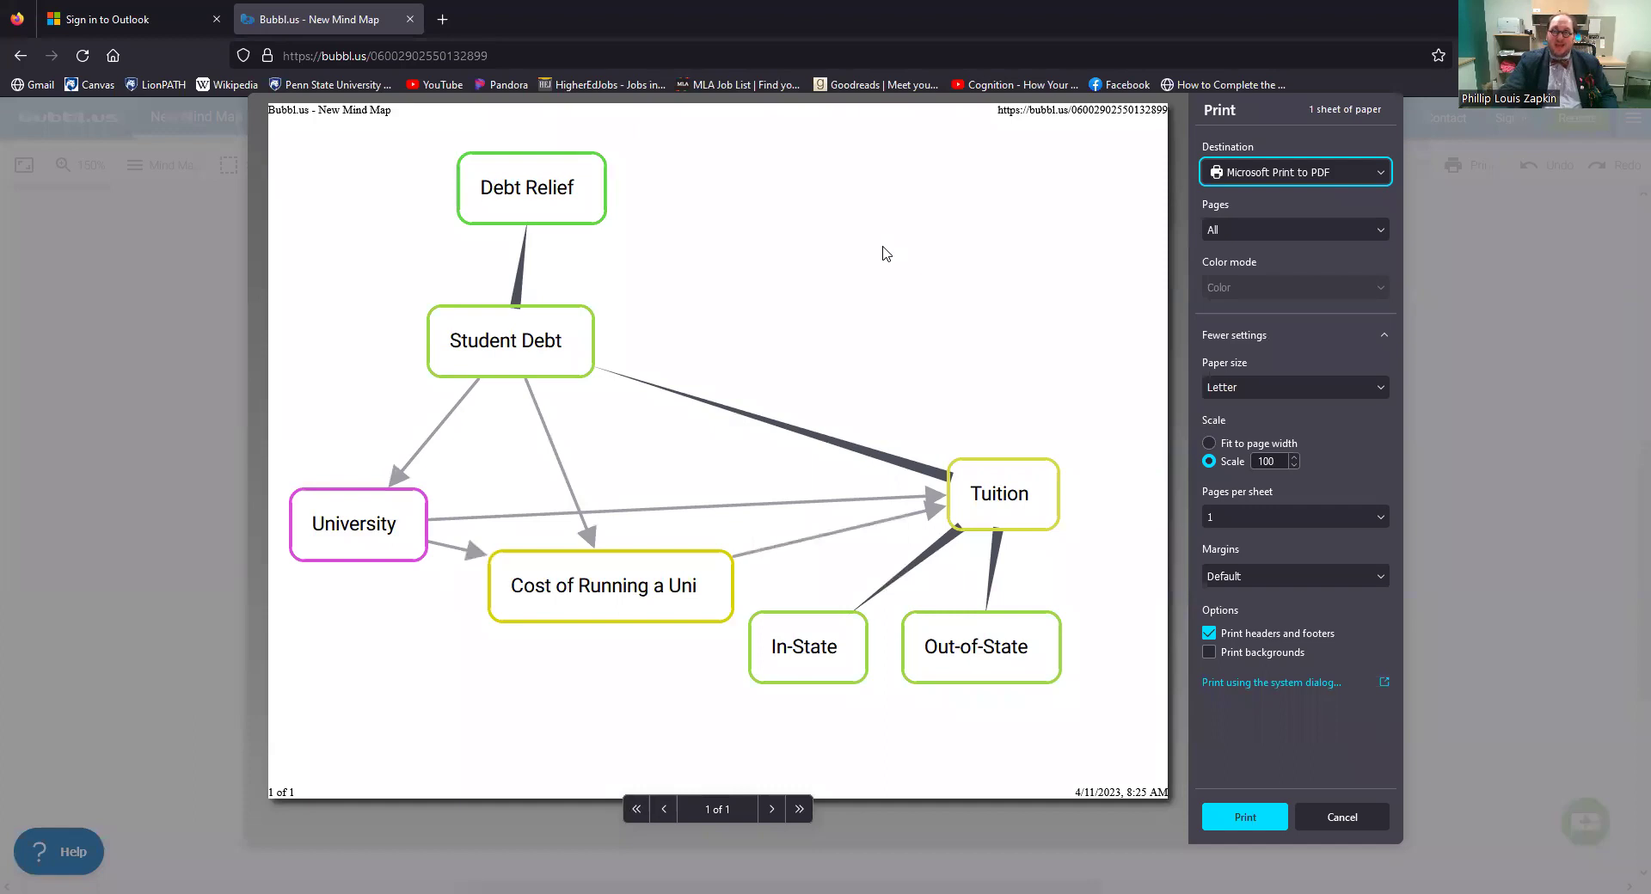
left_click(1329, 822)
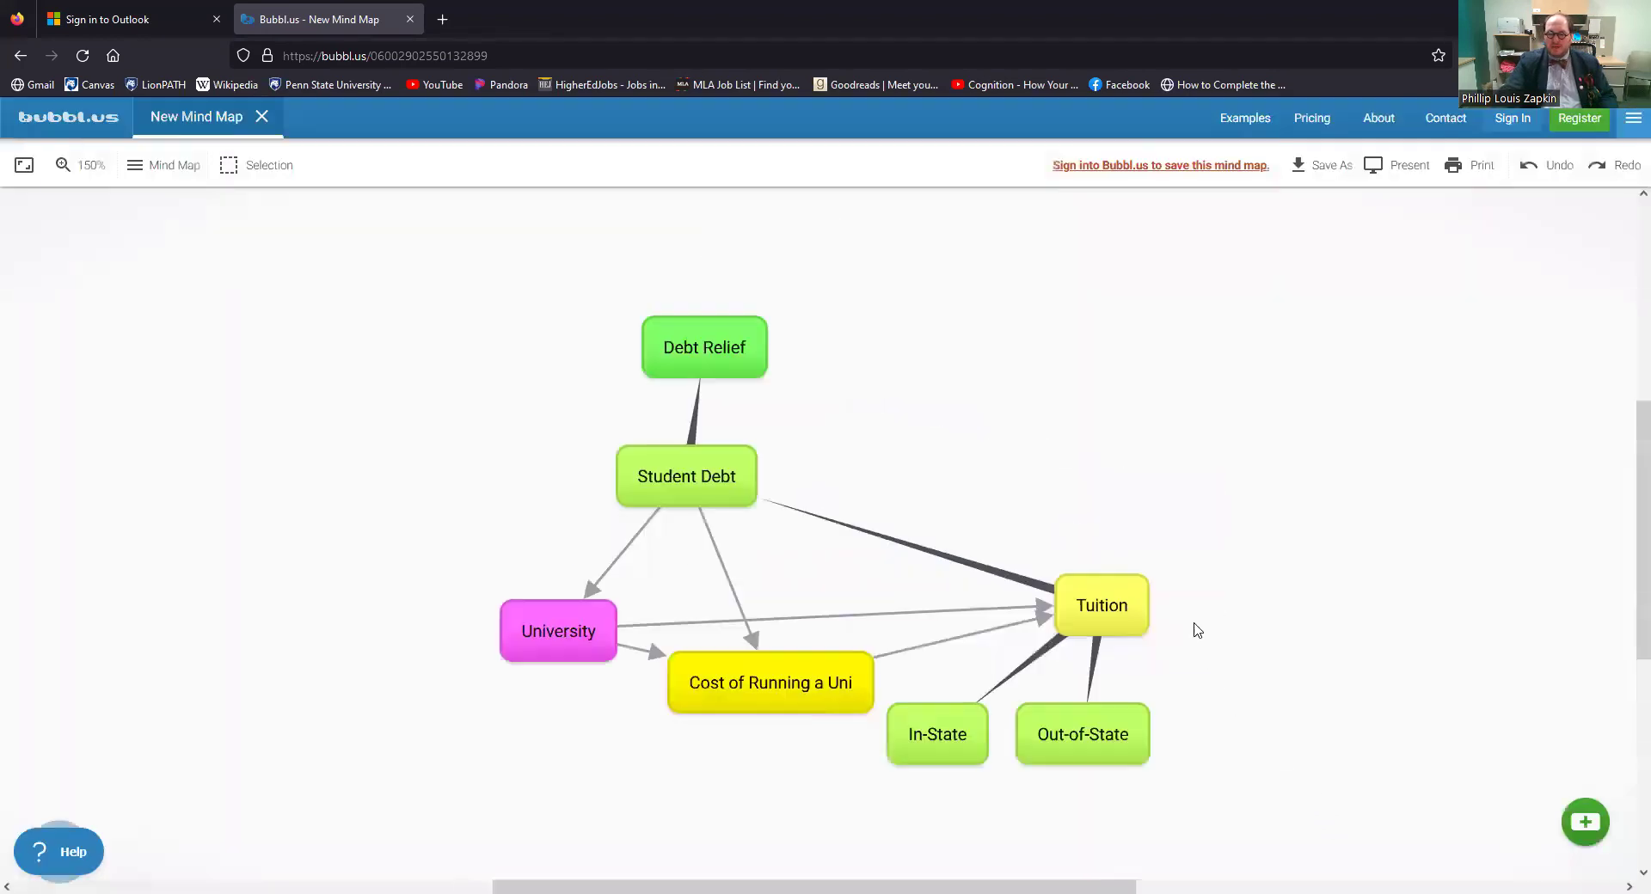